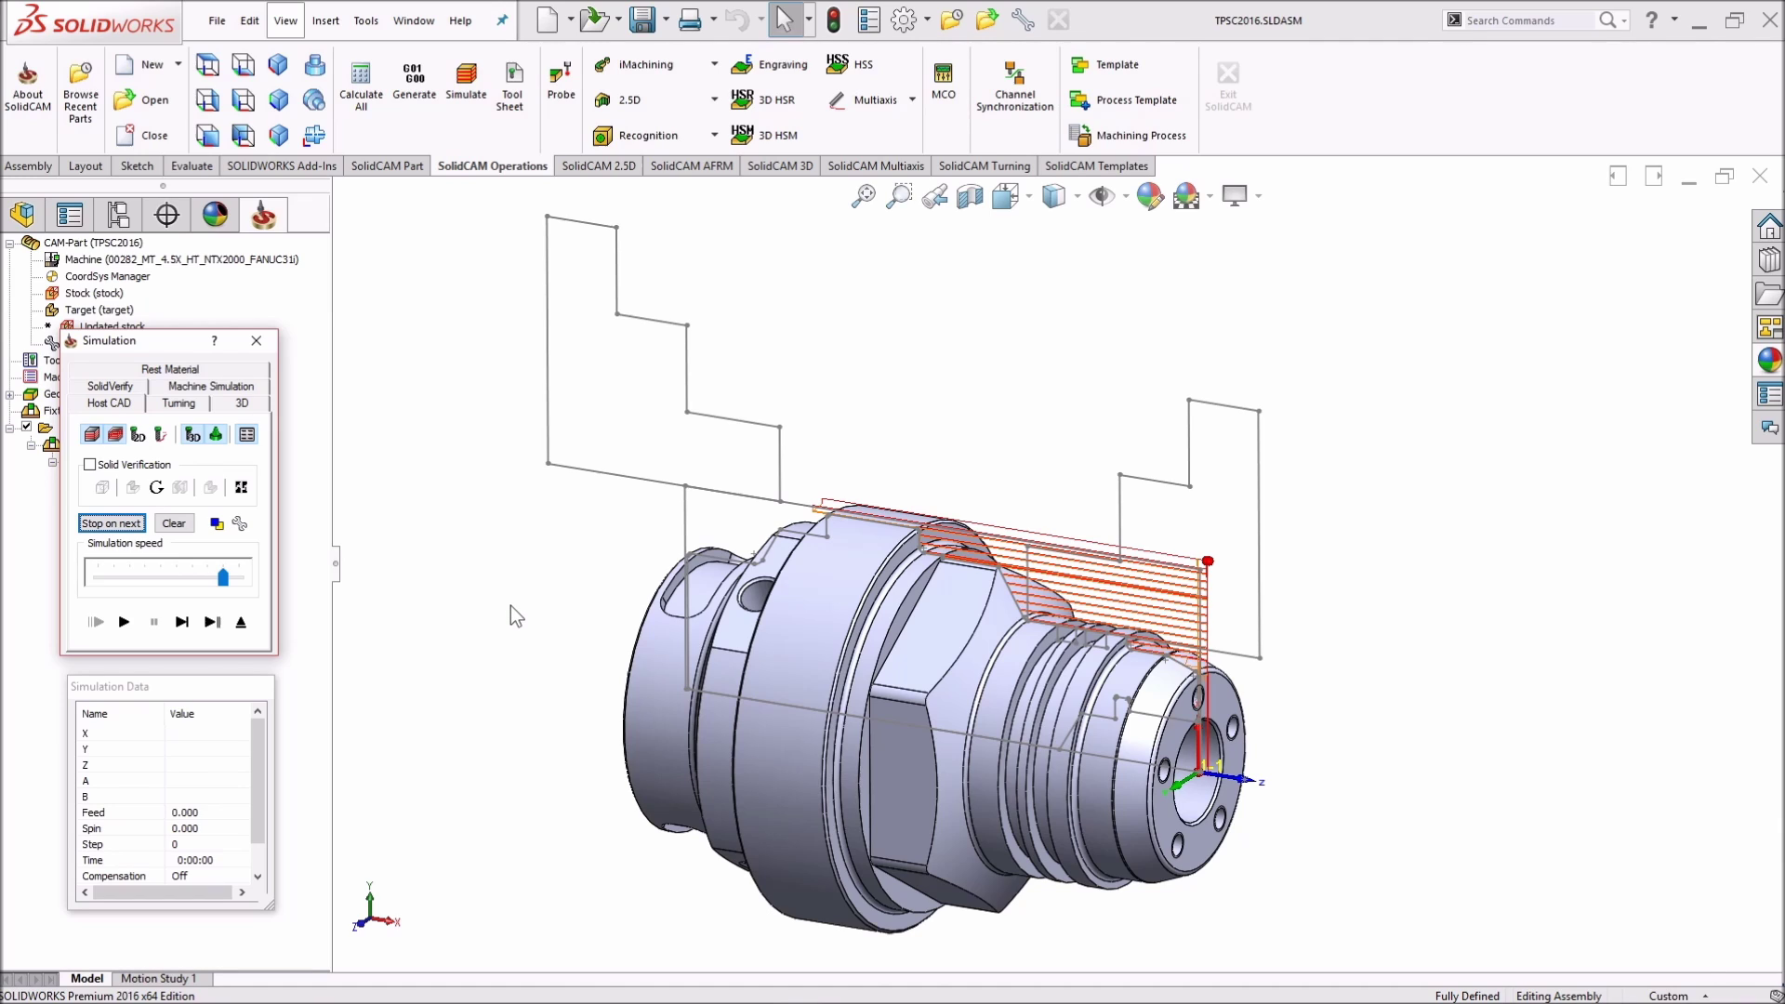
- Uncover the operations tree and launch the machine simulation for Face and OD Turning MS
{"action": "left_click_drag", "start_coordinate": [156, 349], "coordinate": [402, 355]}
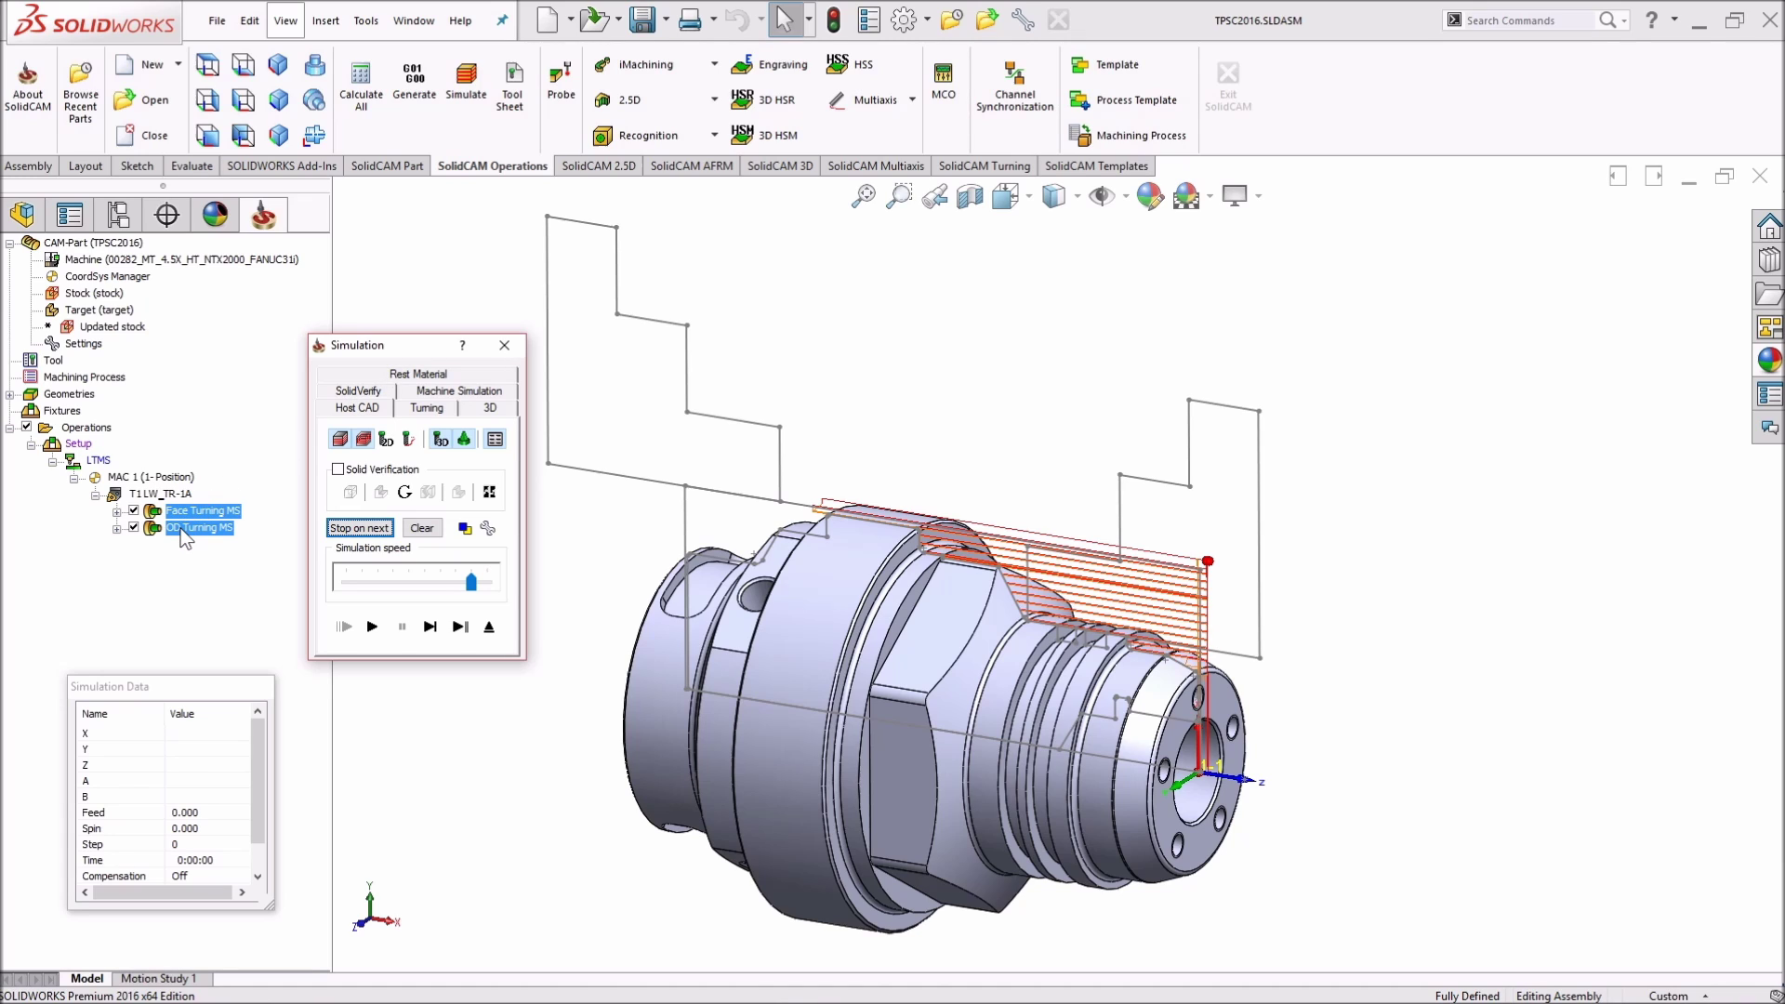
{"action": "left_click_drag", "start_coordinate": [412, 345], "coordinate": [181, 348]}
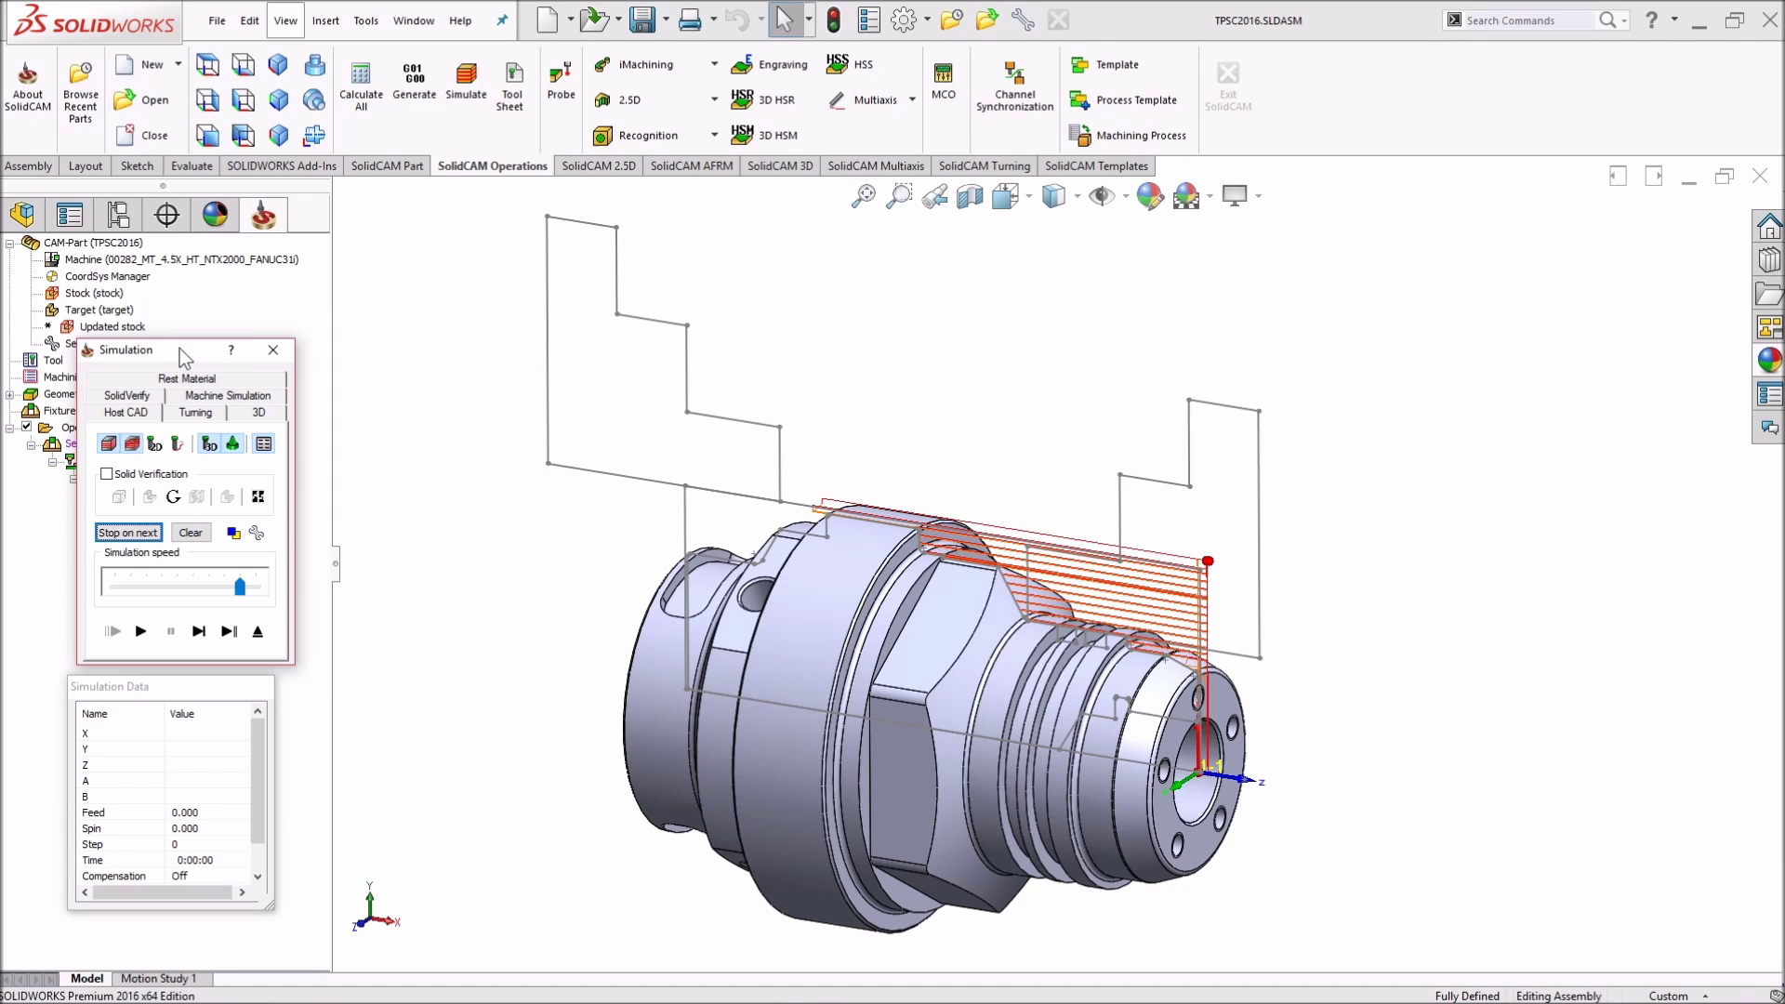
{"action": "left_click", "coordinate": [232, 395]}
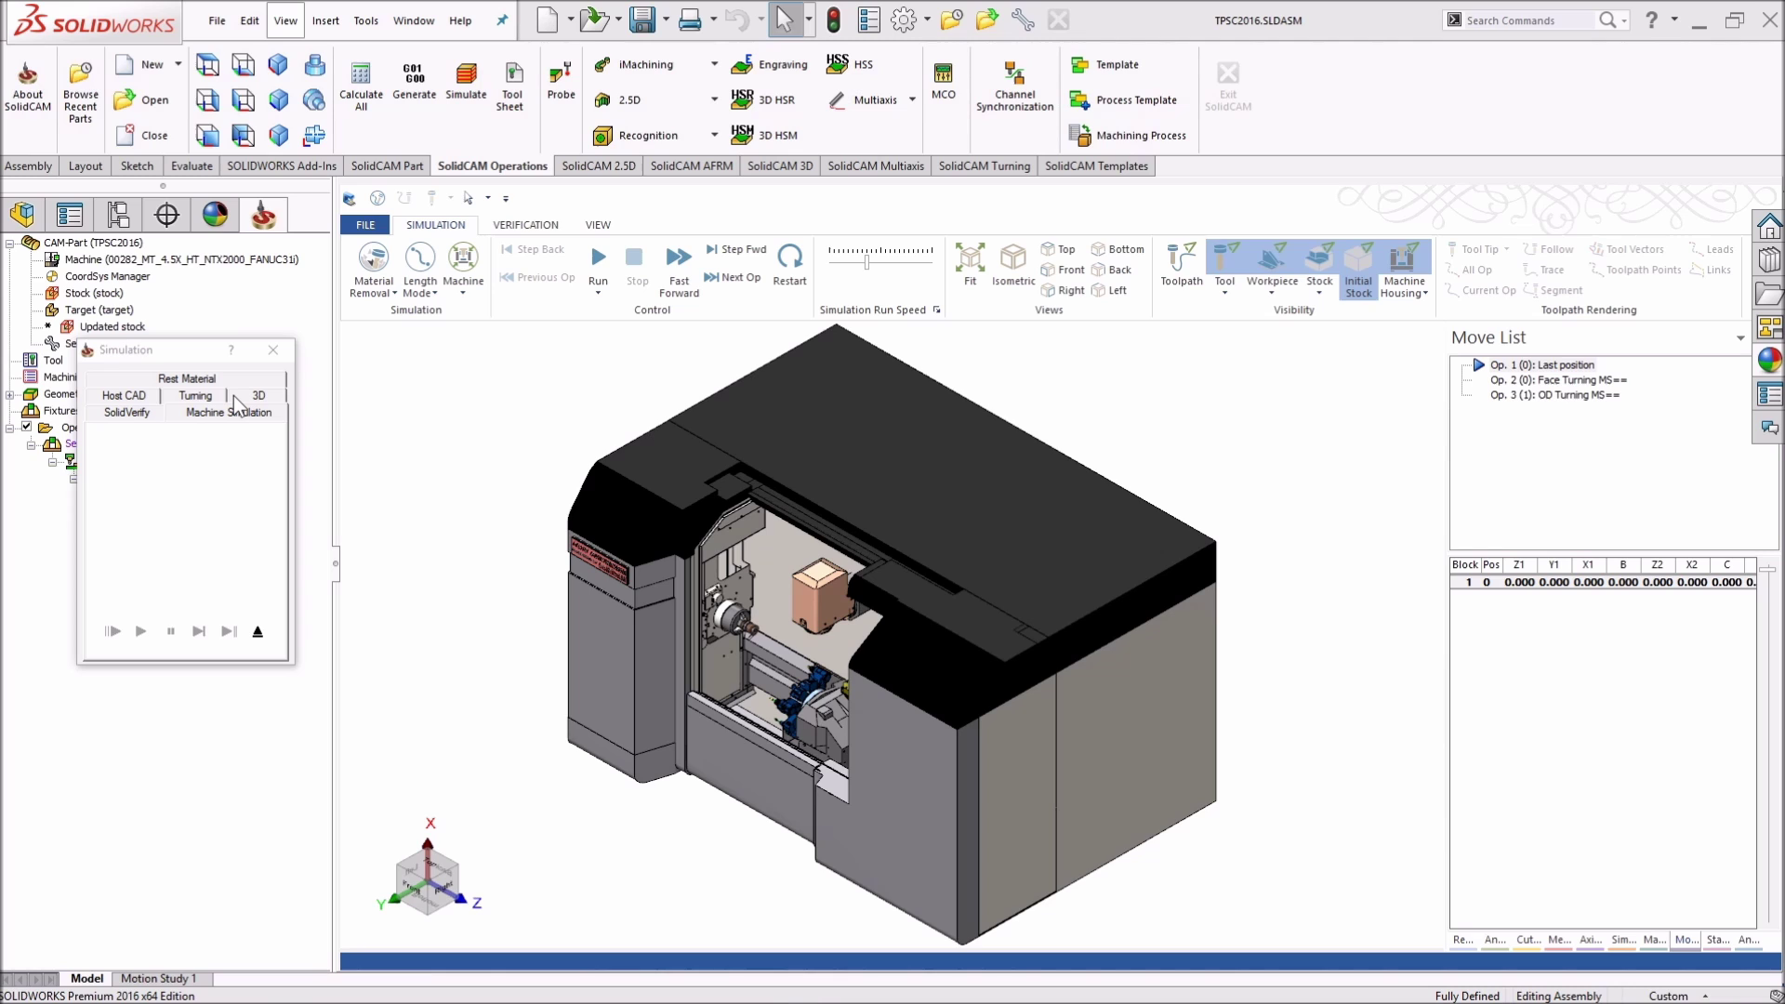
- Play the simulation in front view up to block 174, framing the turrets, then exit it
{"action": "left_click", "coordinate": [1063, 270]}
{"action": "scroll", "coordinate": [835, 644], "scroll_direction": "up", "scroll_amount": 5}
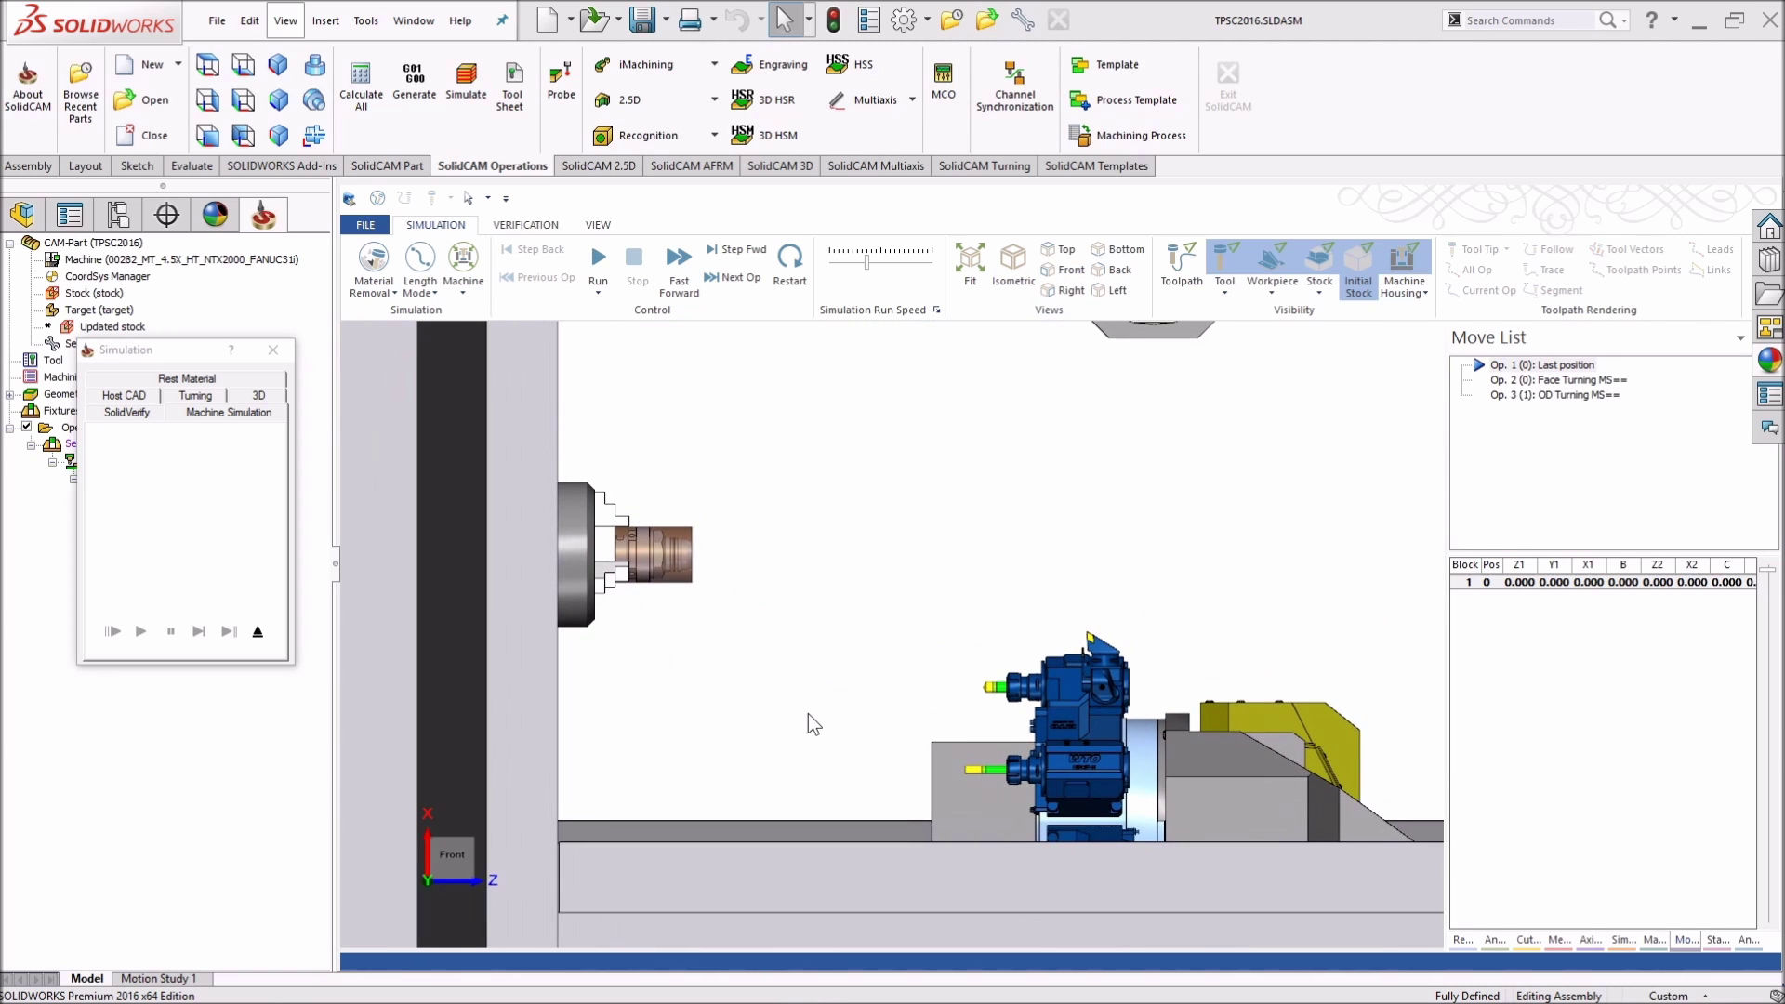
{"action": "left_click", "coordinate": [596, 260]}
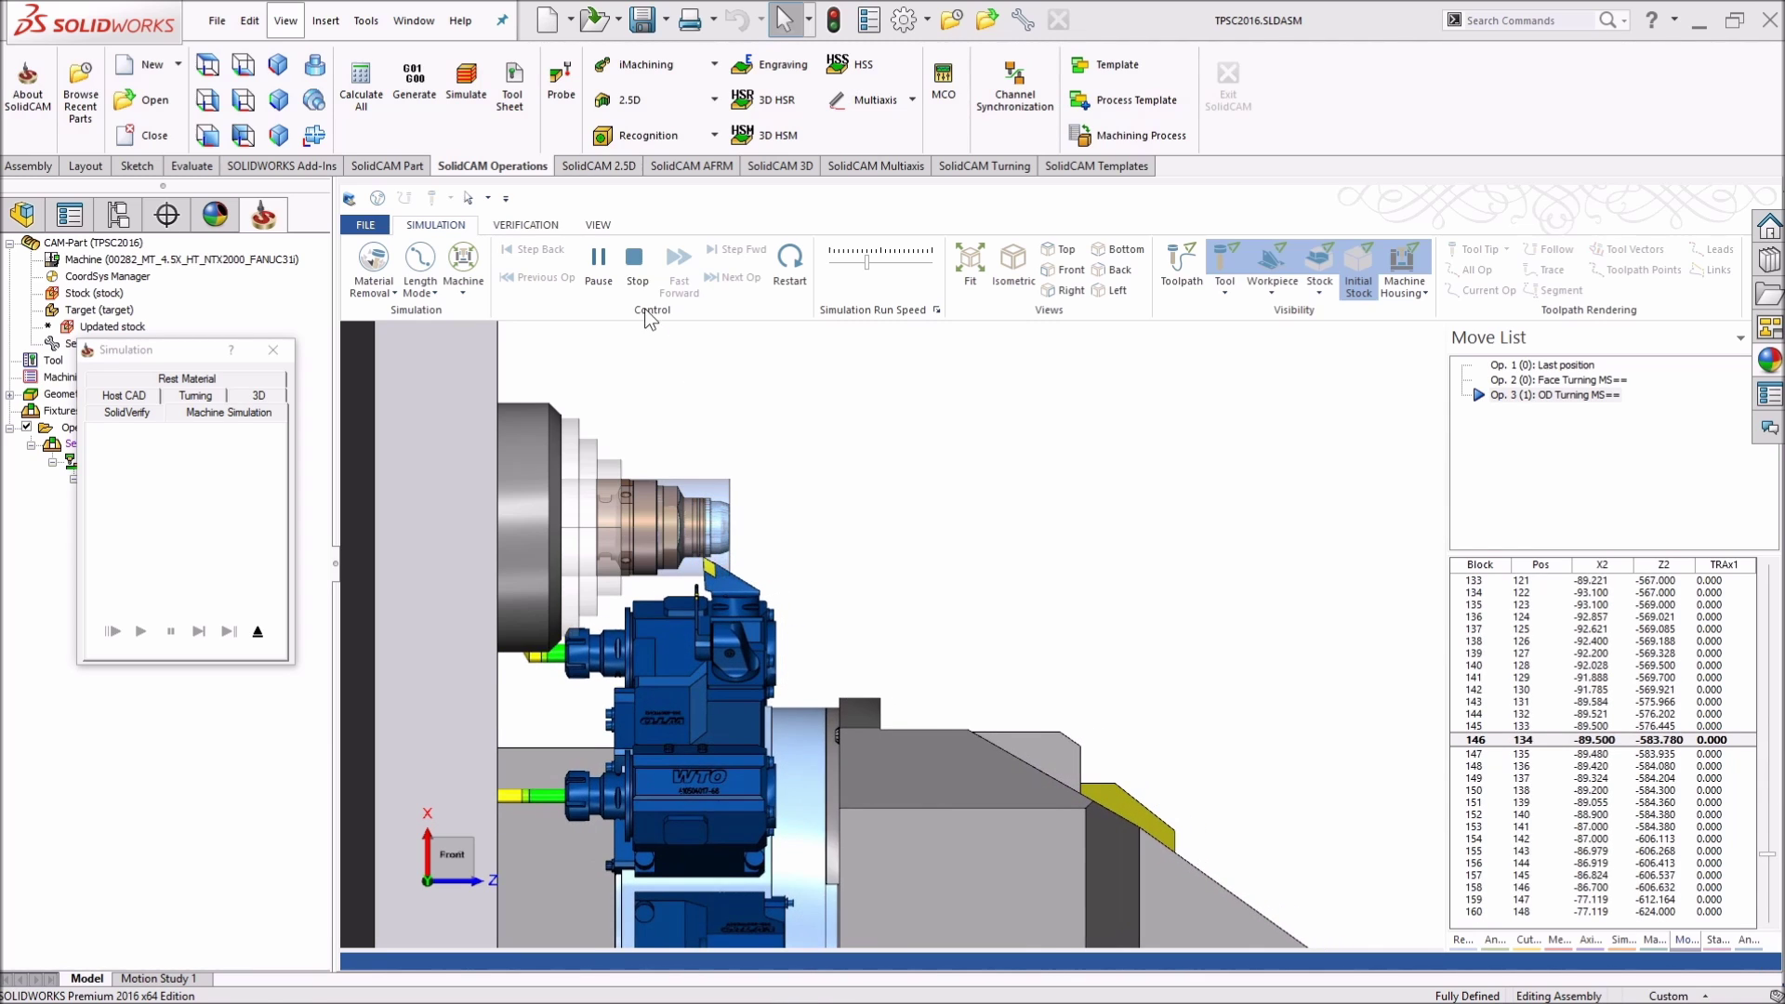
{"action": "left_click", "coordinate": [600, 262]}
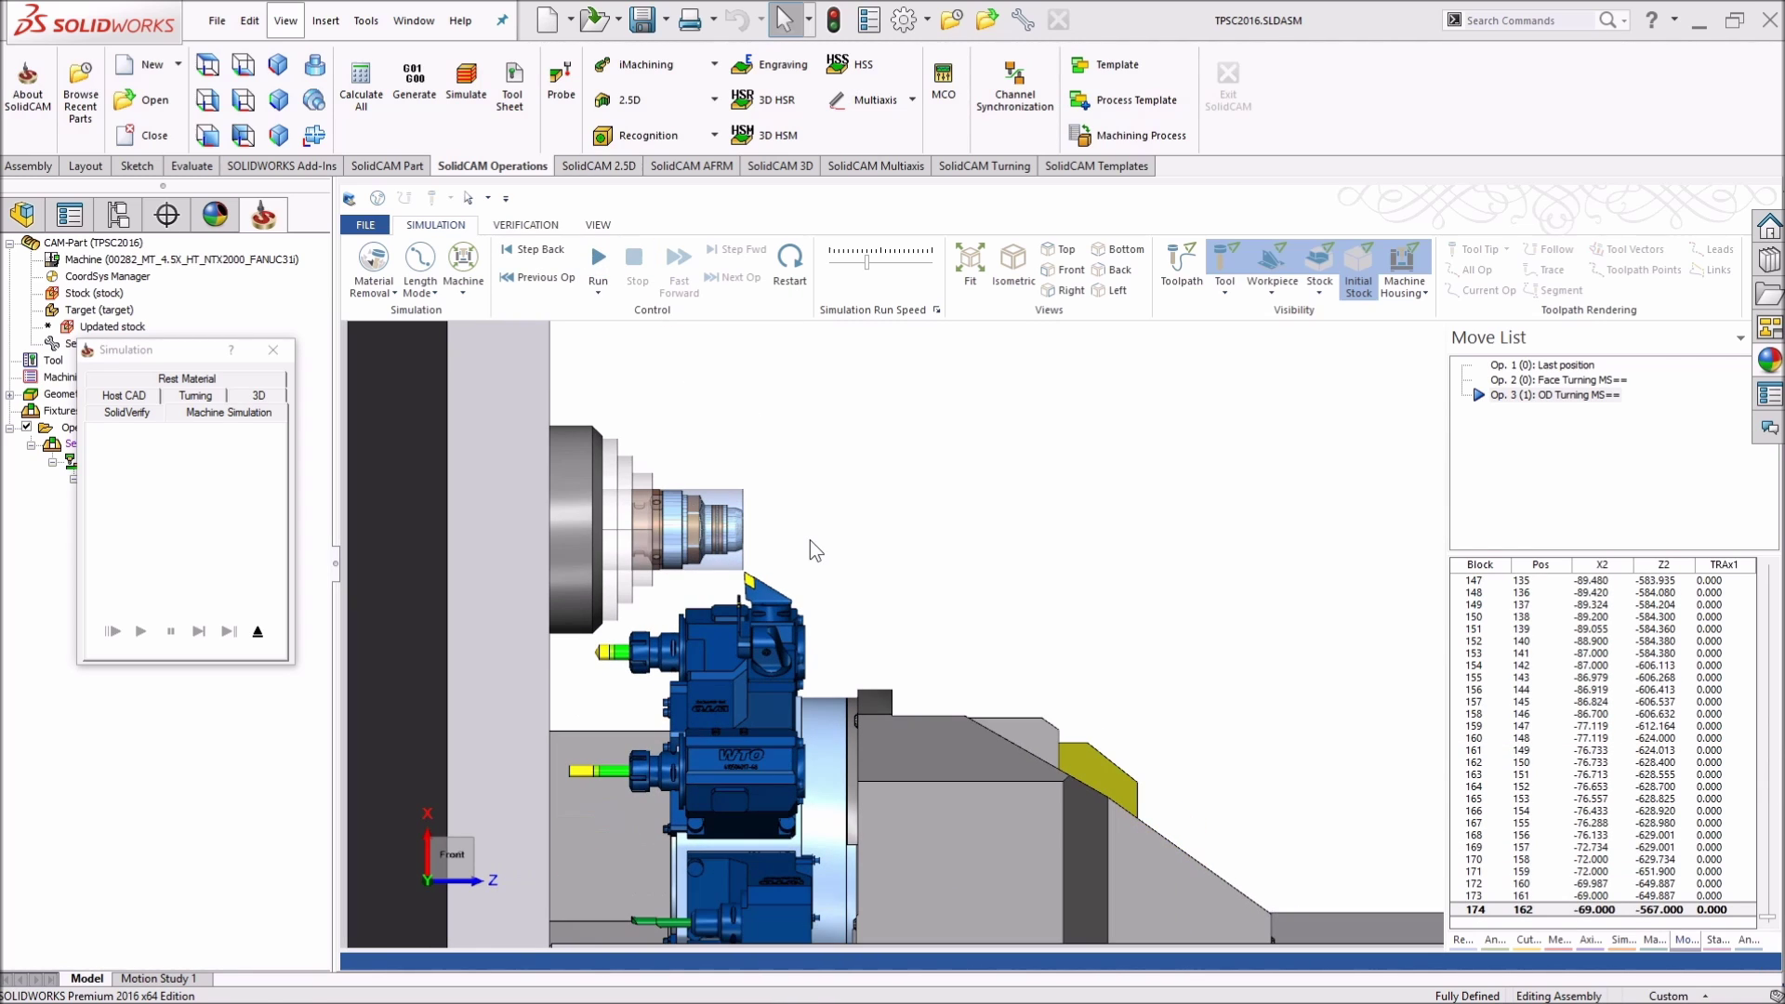
{"action": "middle_click_drag", "start_coordinate": [810, 539], "coordinate": [810, 727]}
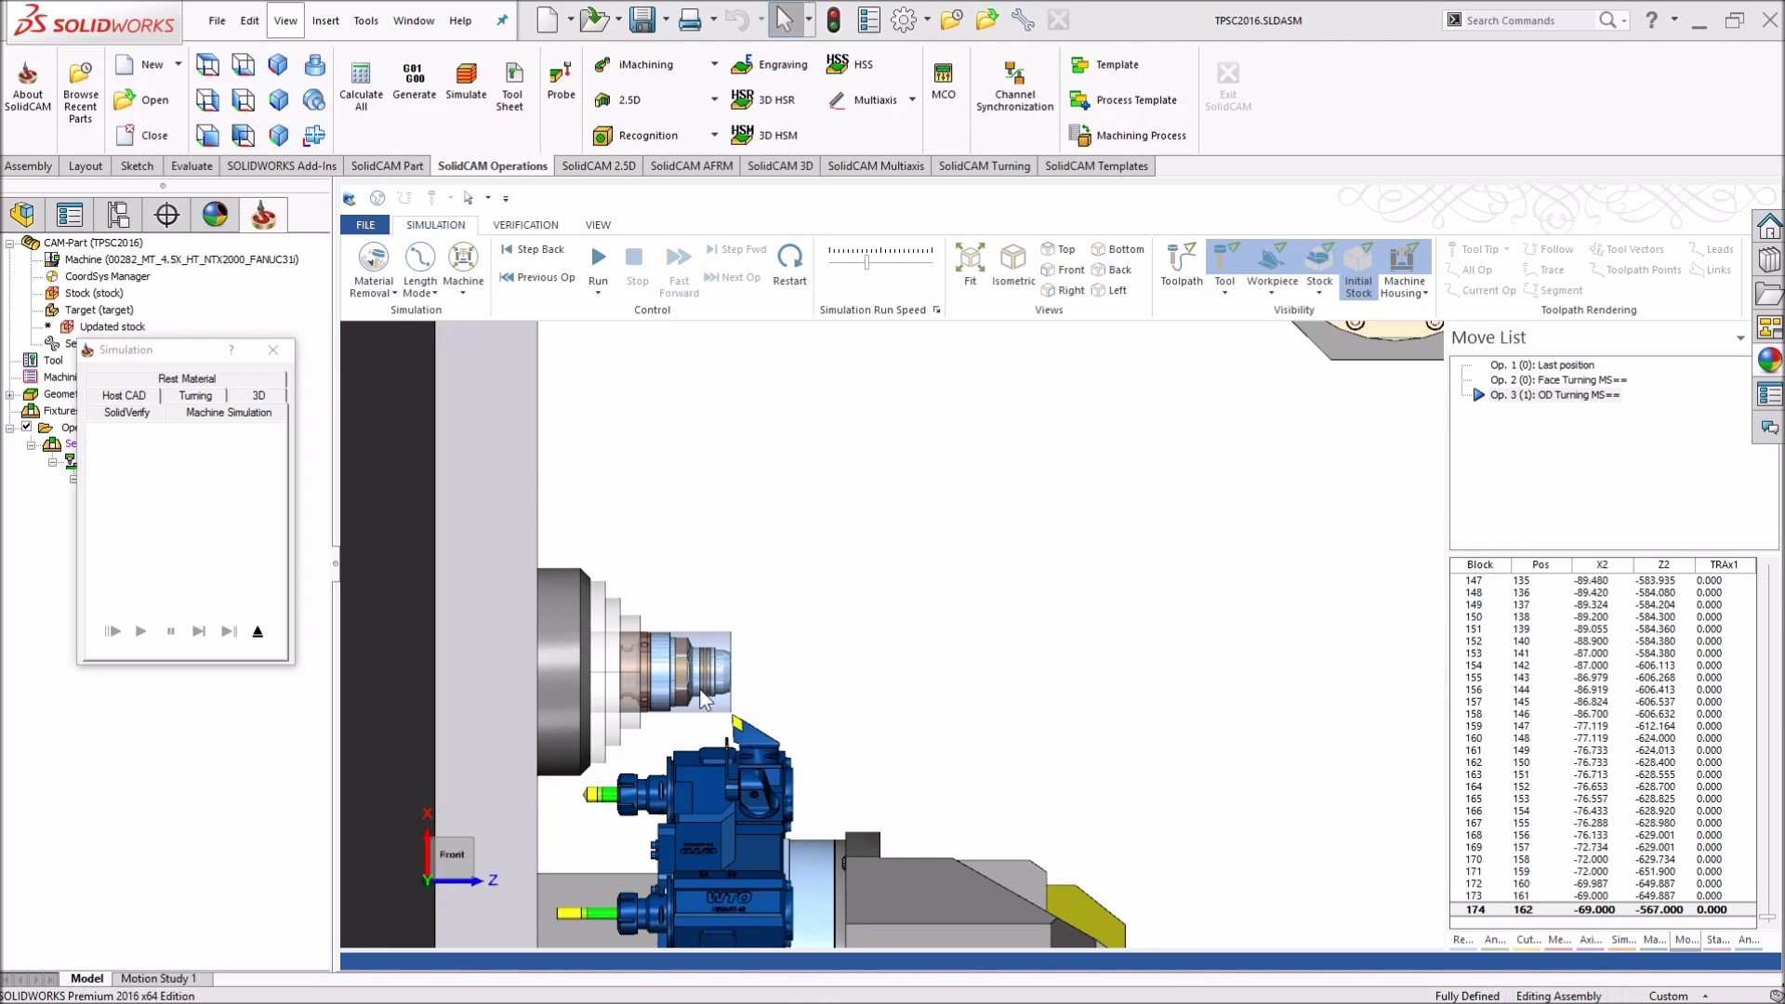
{"action": "left_click_drag", "start_coordinate": [177, 352], "coordinate": [179, 625]}
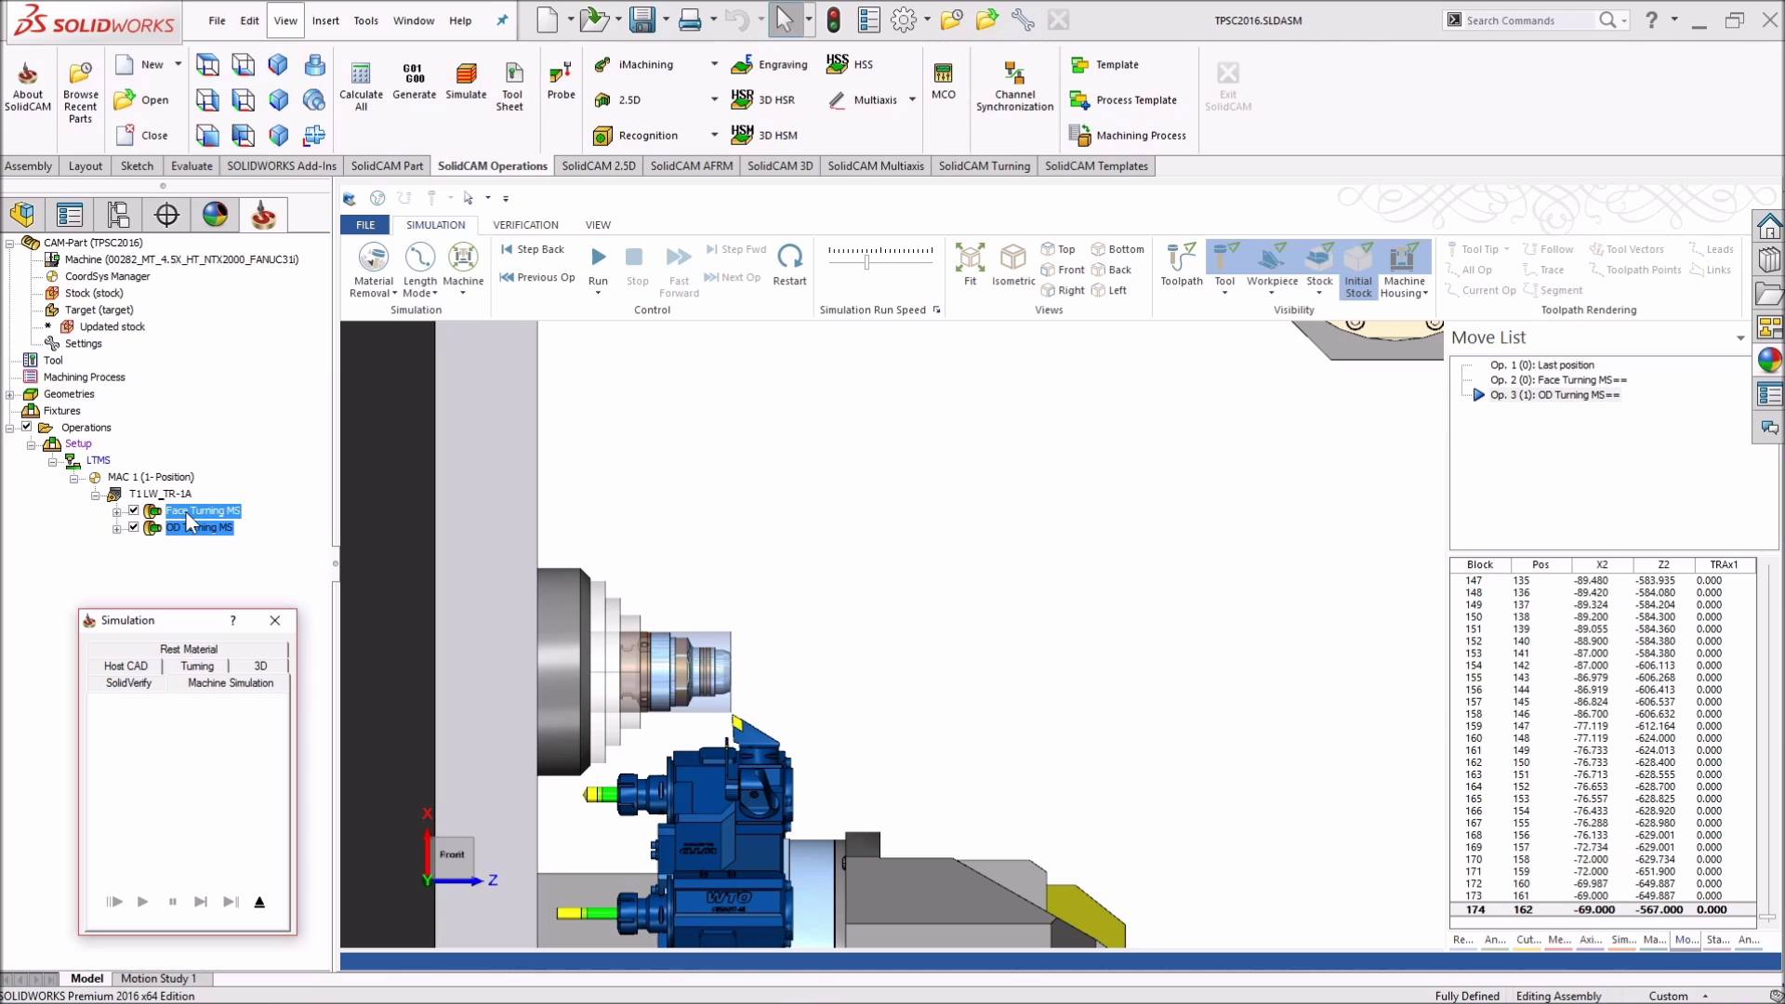
{"action": "left_click", "coordinate": [1134, 403]}
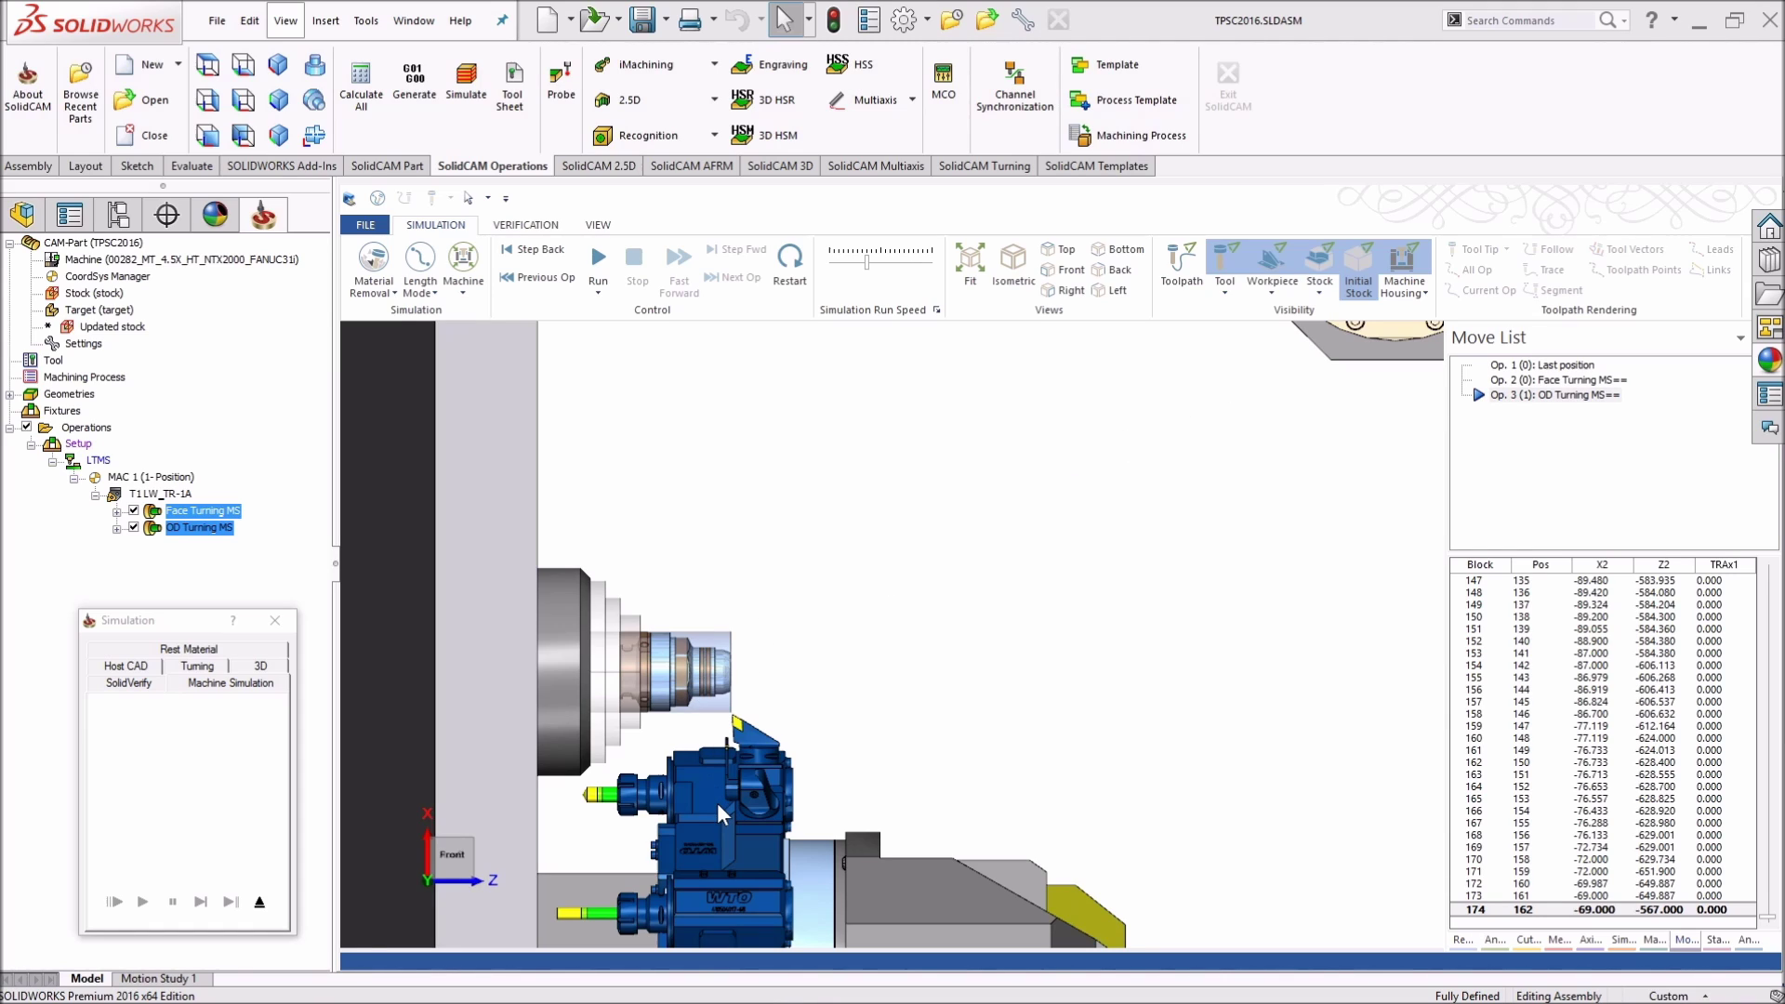
- Close the machine simulation and open Face Turning MS for editing
{"action": "left_click", "coordinate": [259, 904]}
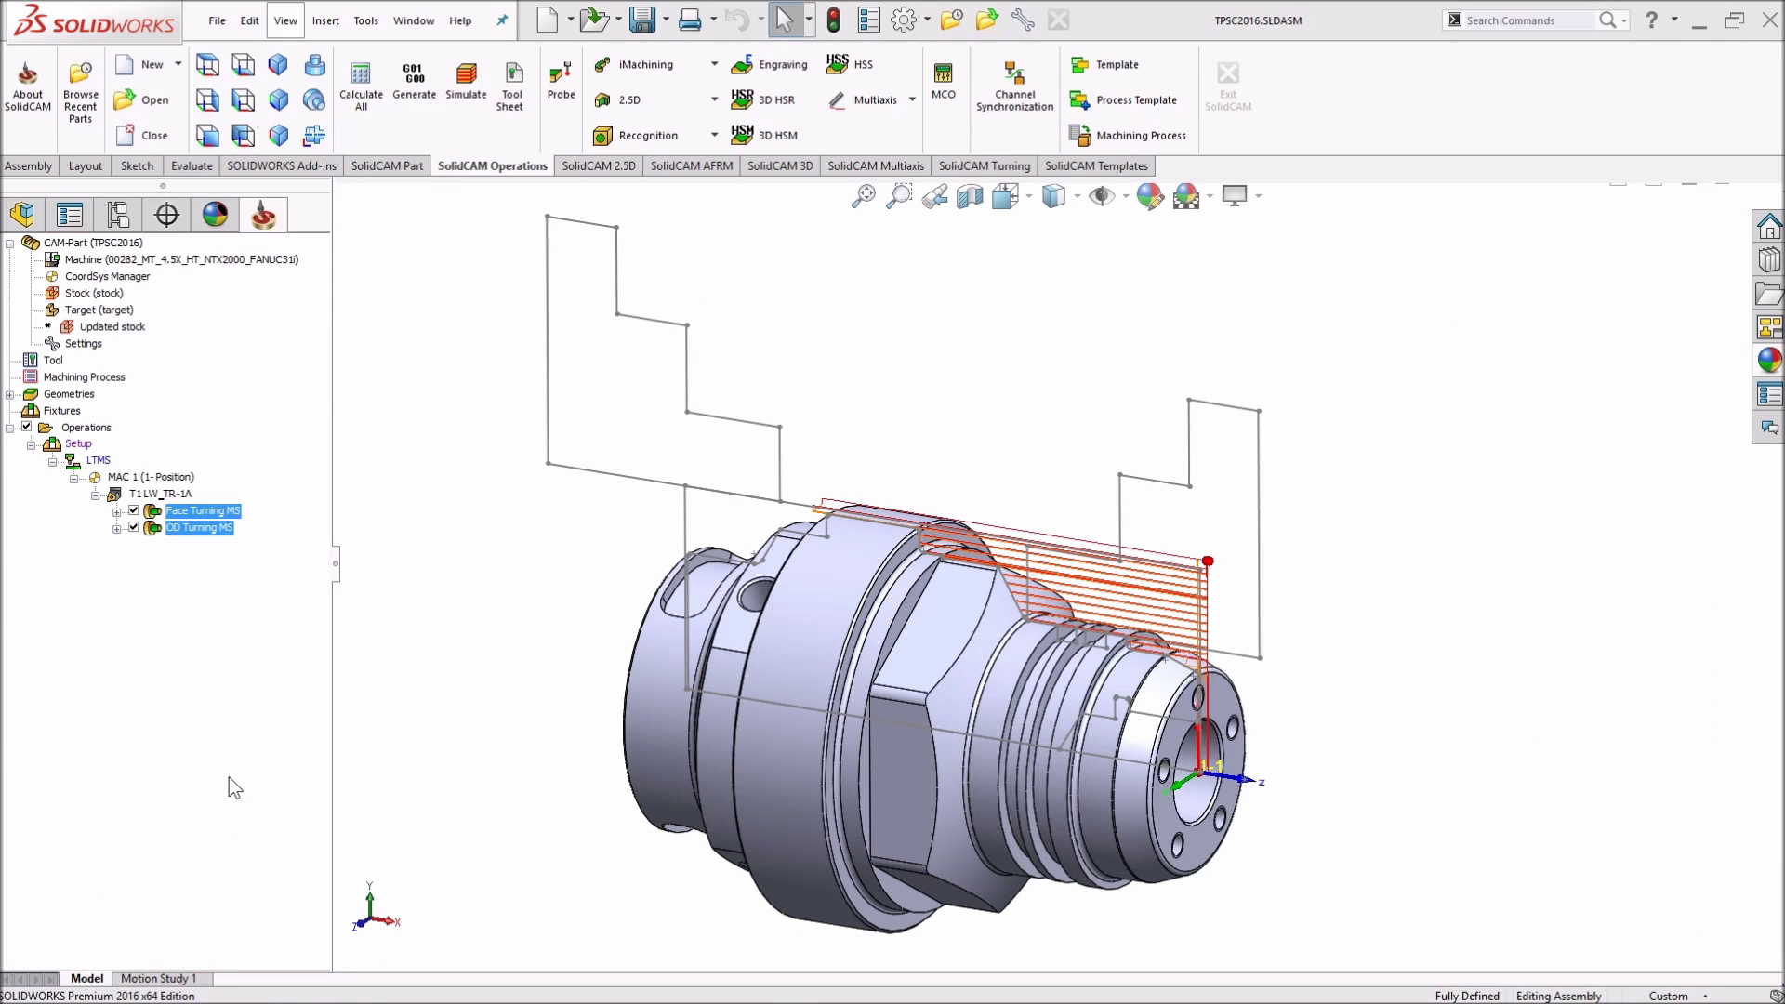
{"action": "left_click", "coordinate": [195, 514]}
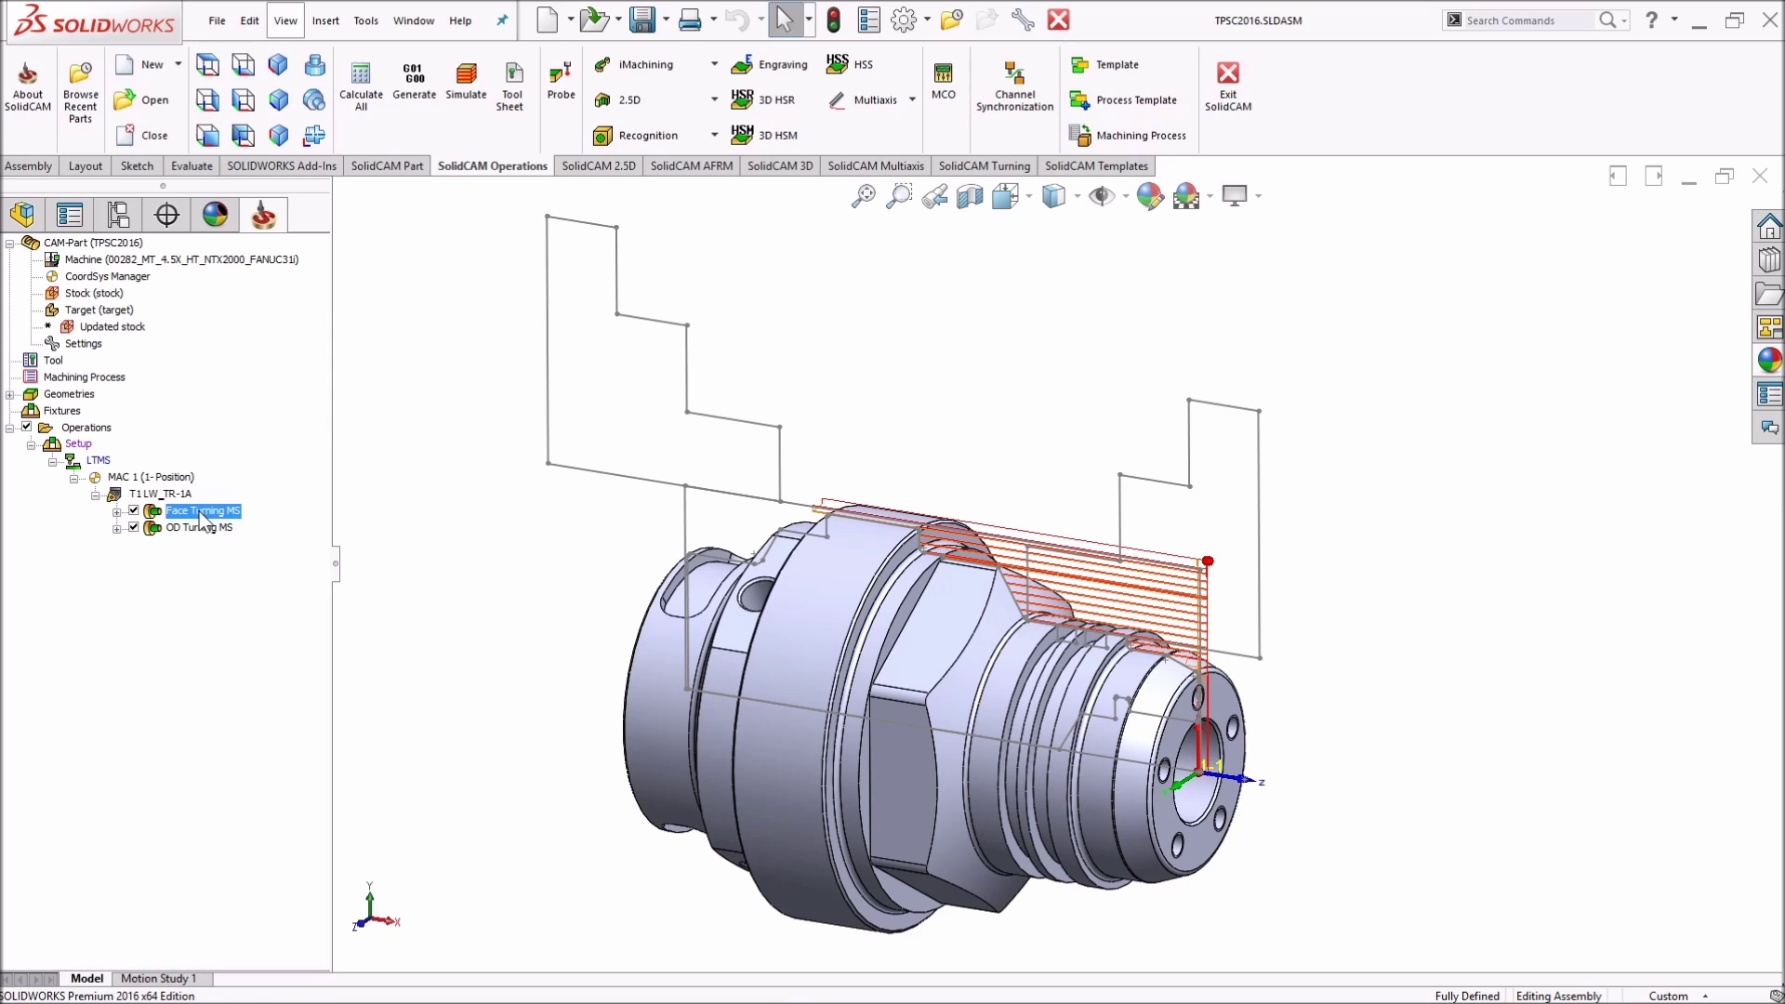
{"action": "double_click", "coordinate": [192, 512]}
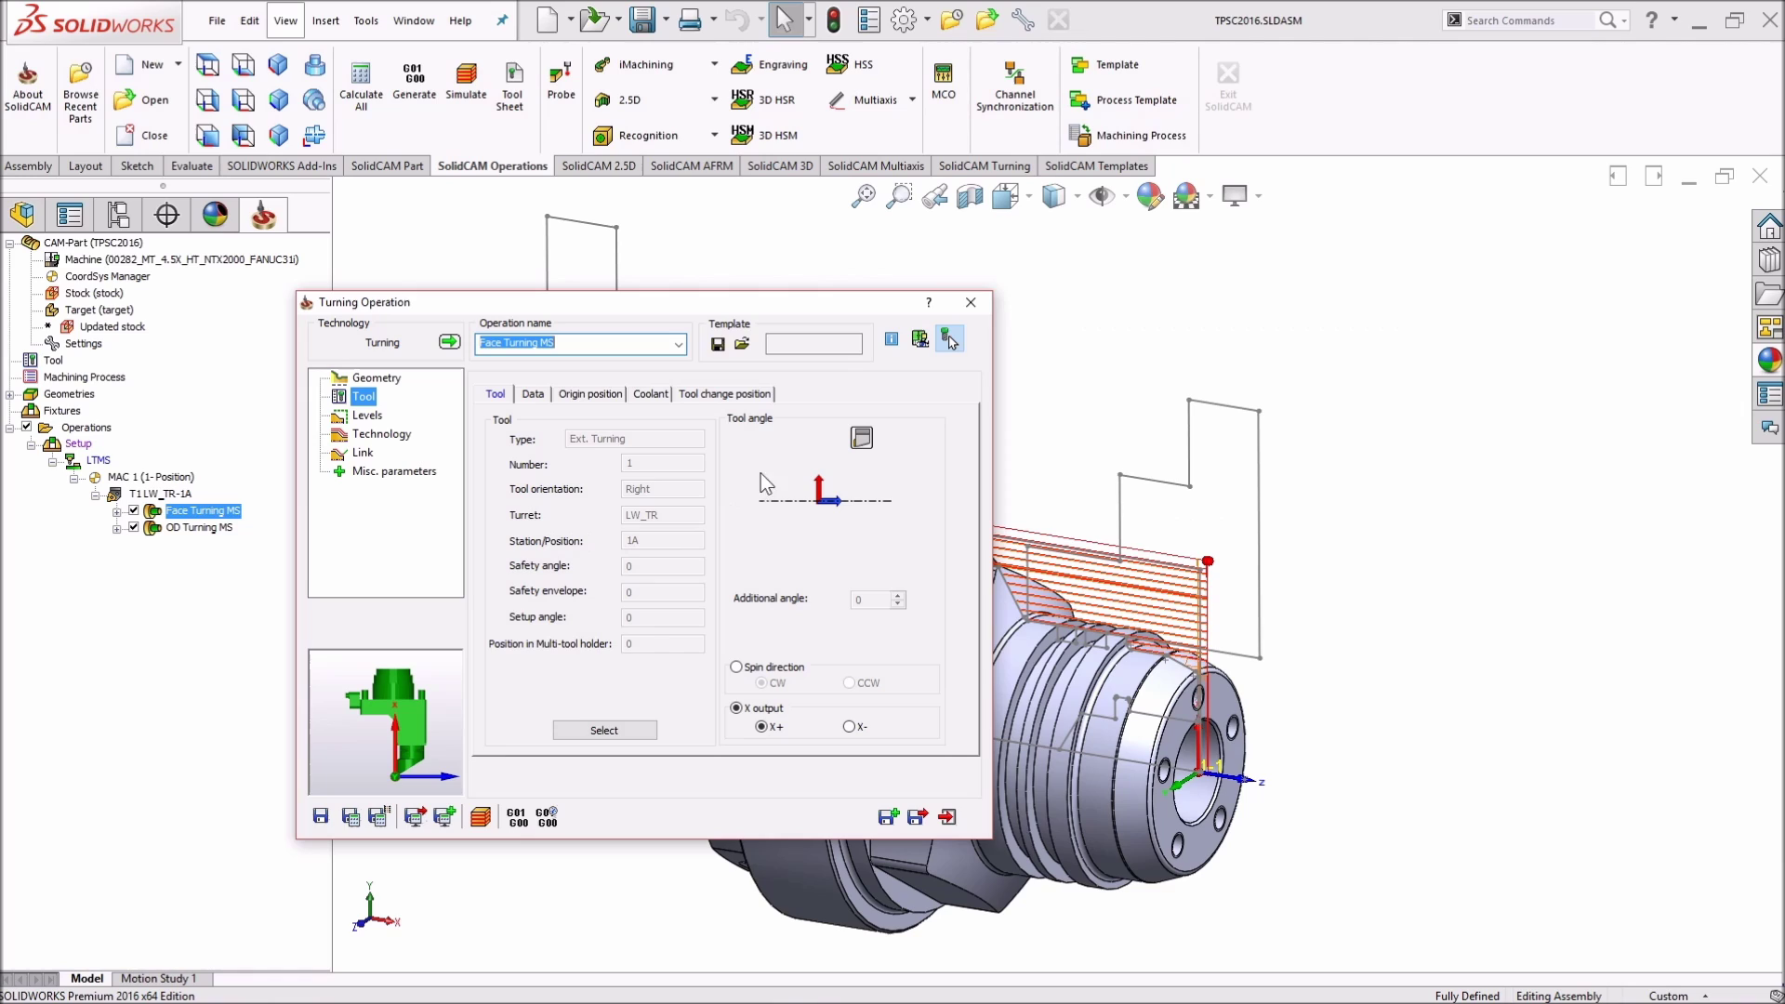
- Switch Face Turning MS's submachine from LTMS to UTMS and bring up its tool selection
{"action": "left_click", "coordinate": [377, 377]}
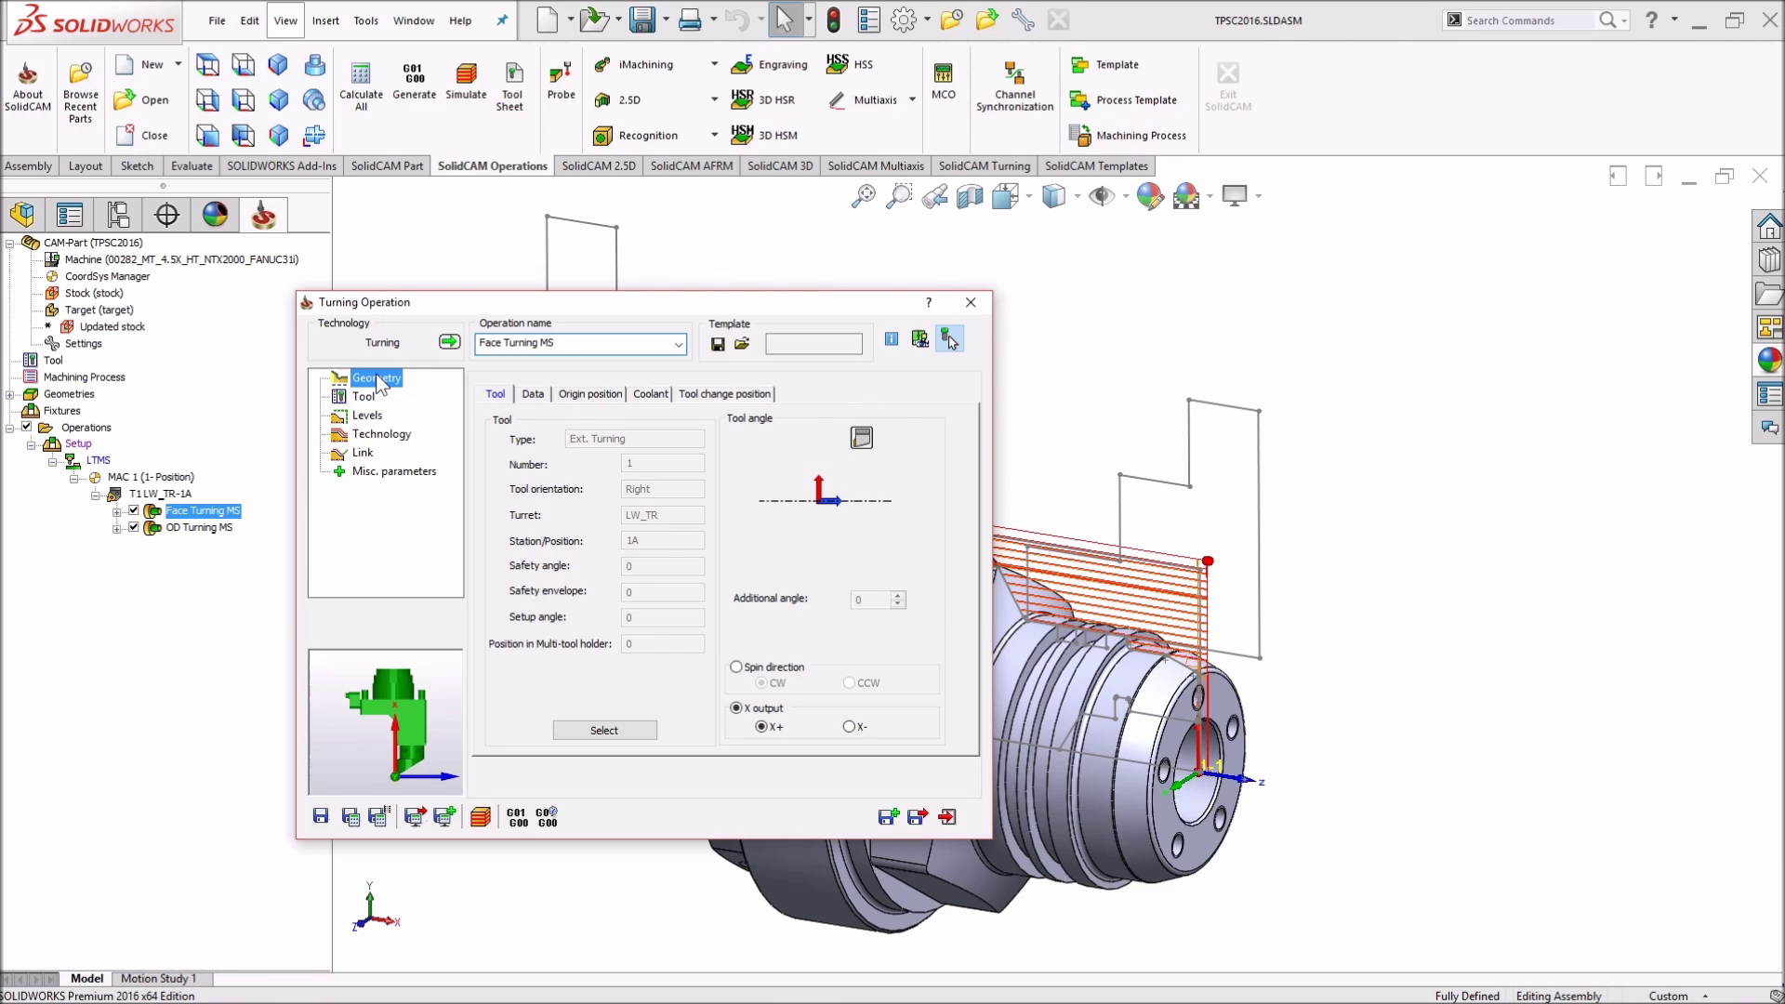
{"action": "left_click", "coordinate": [863, 415]}
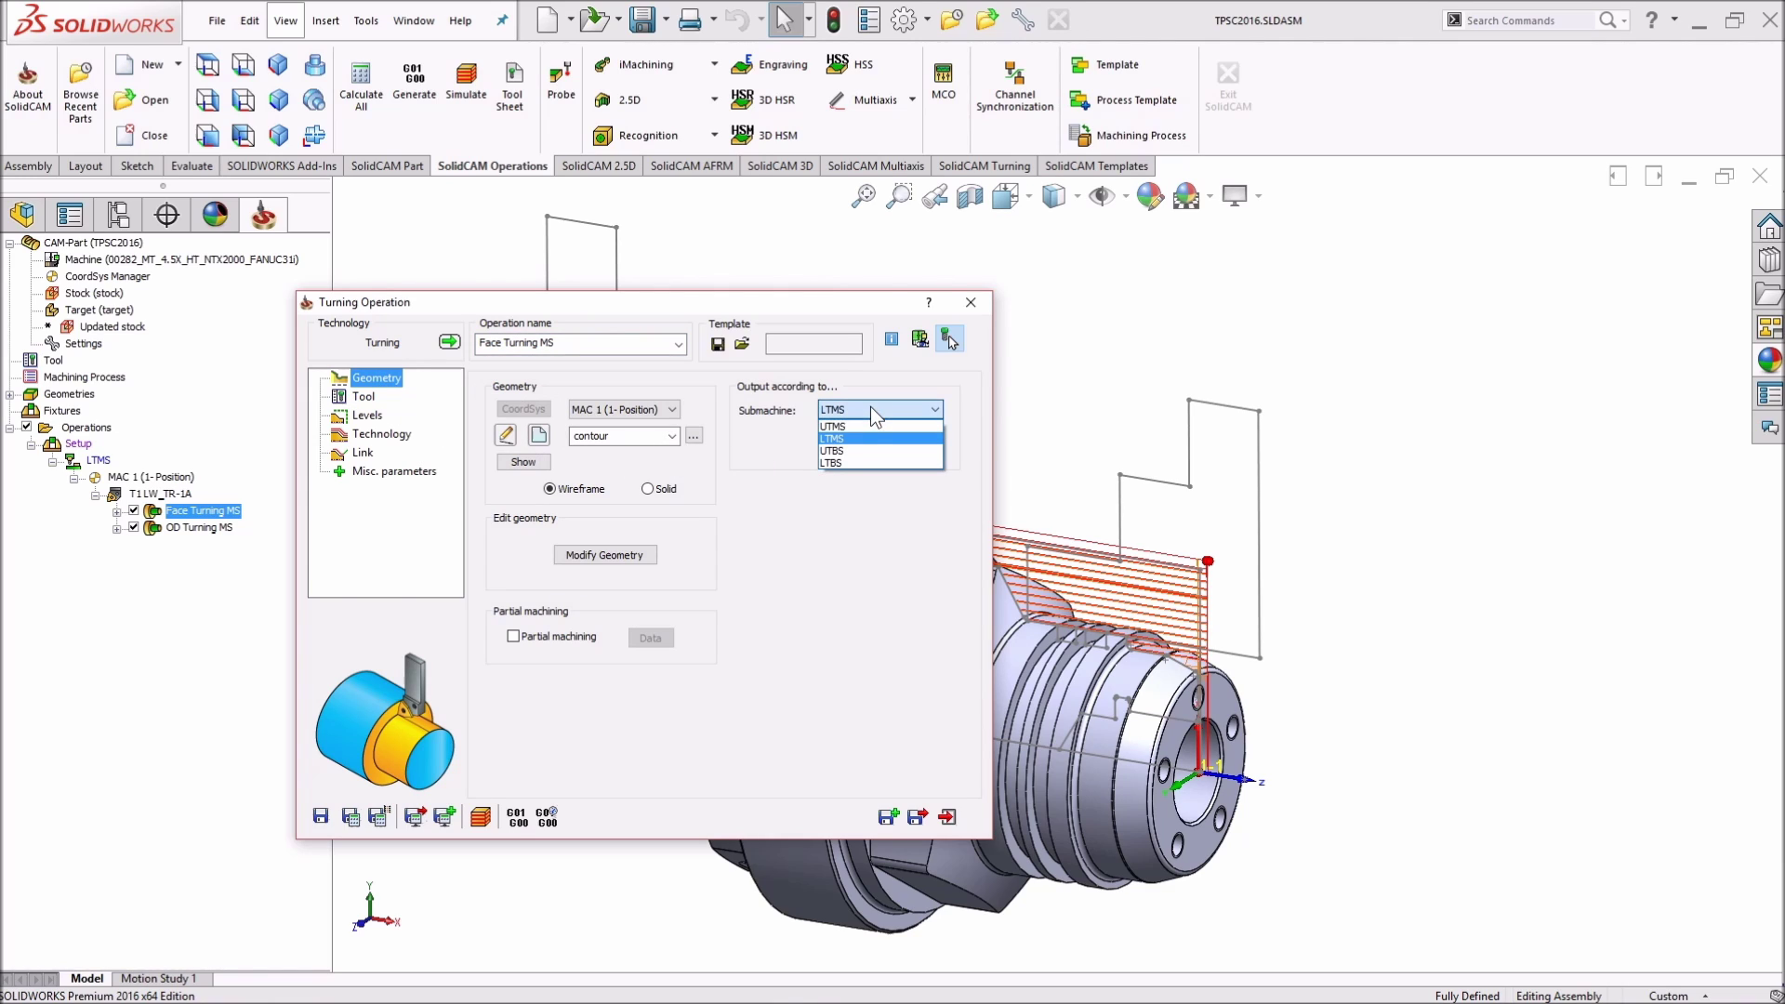
{"action": "left_click", "coordinate": [866, 424]}
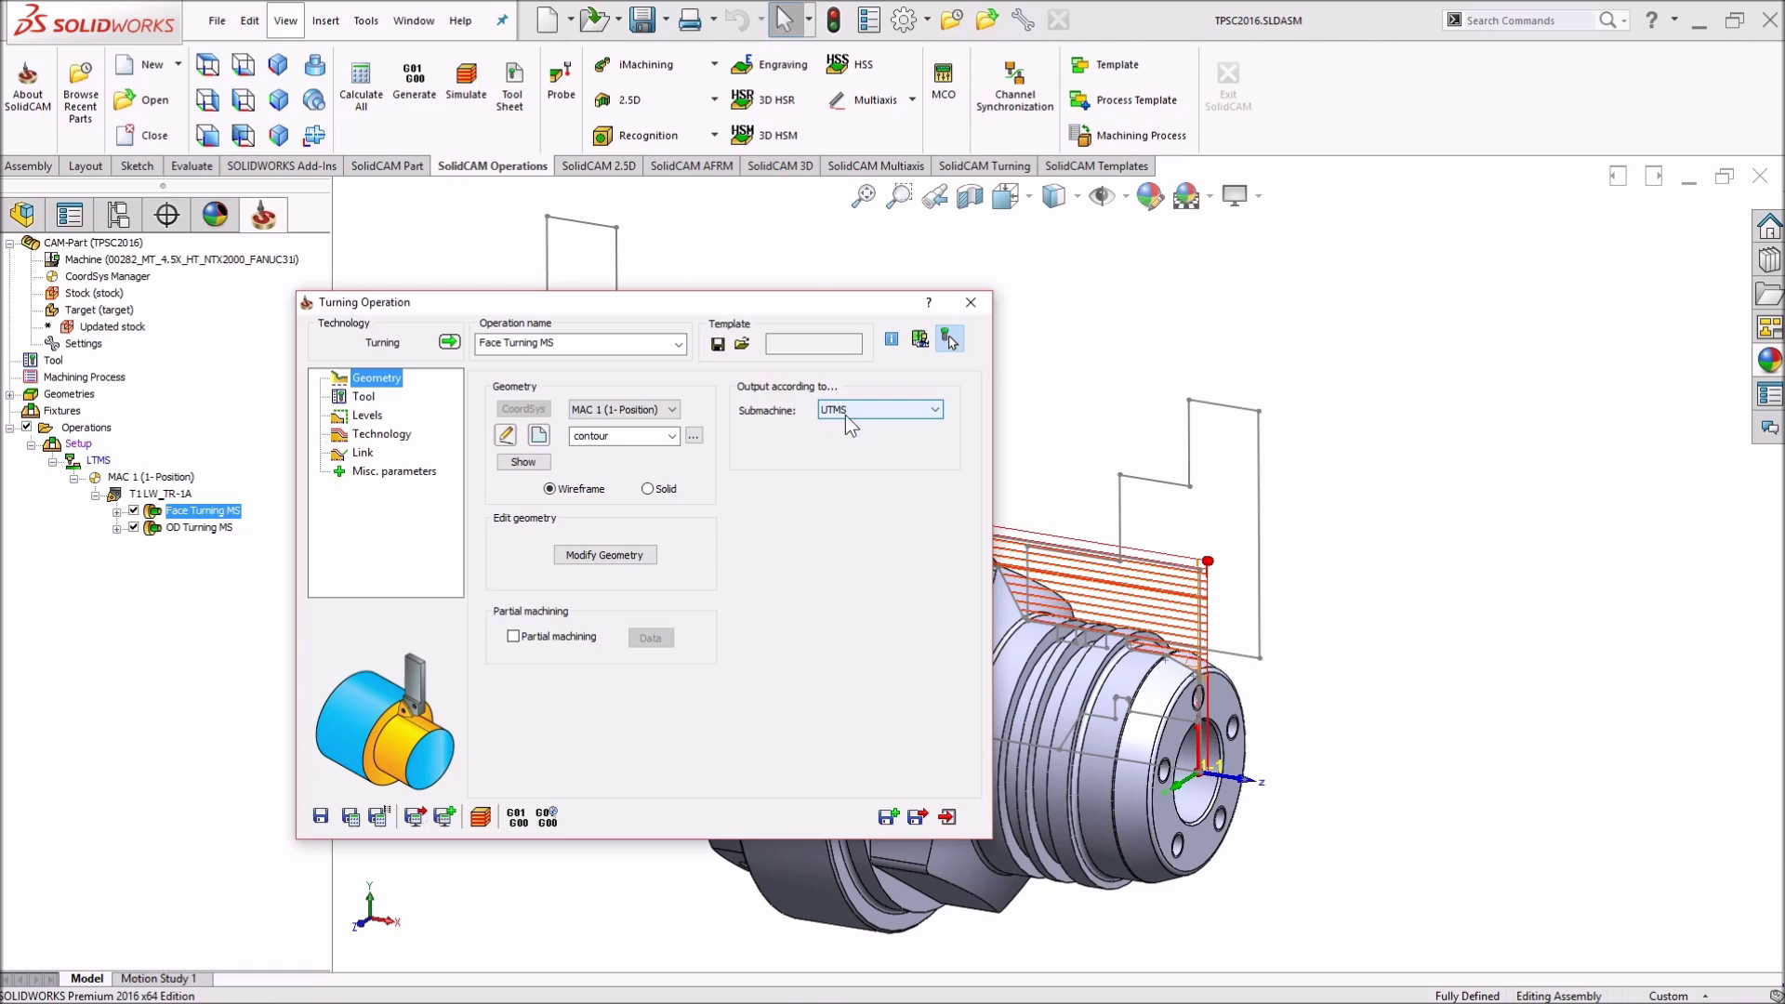
{"action": "left_click", "coordinate": [362, 417]}
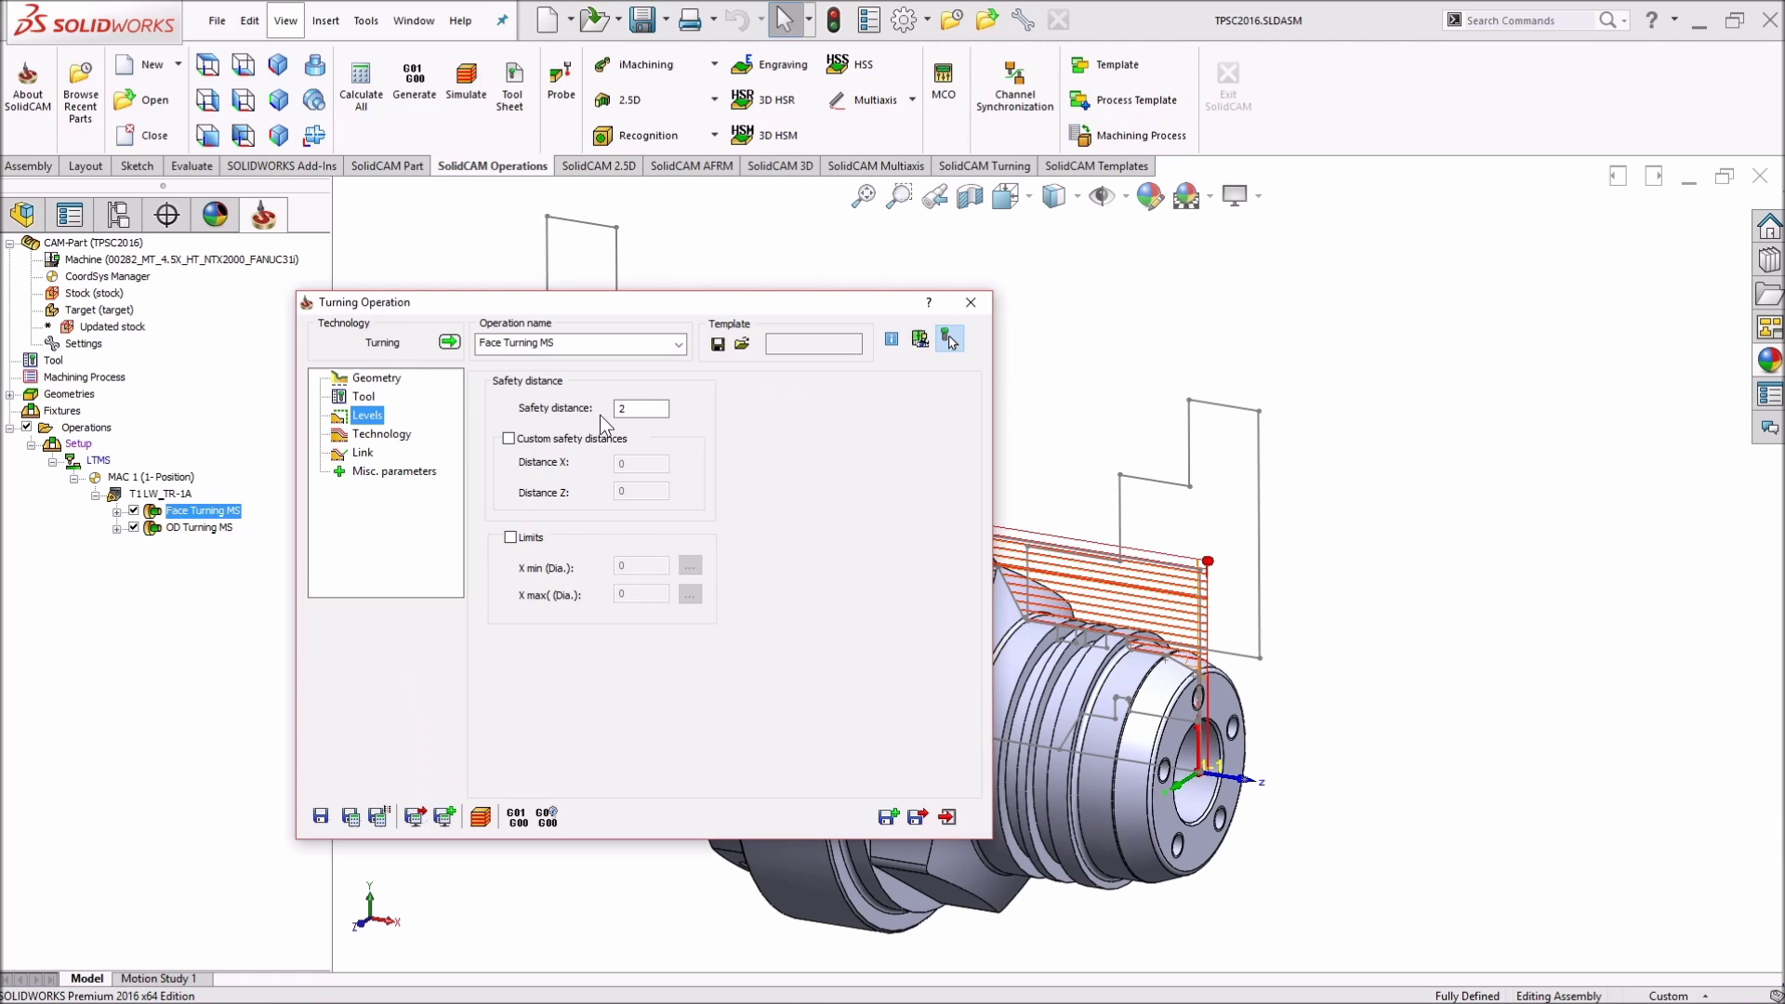
{"action": "left_click", "coordinate": [358, 436]}
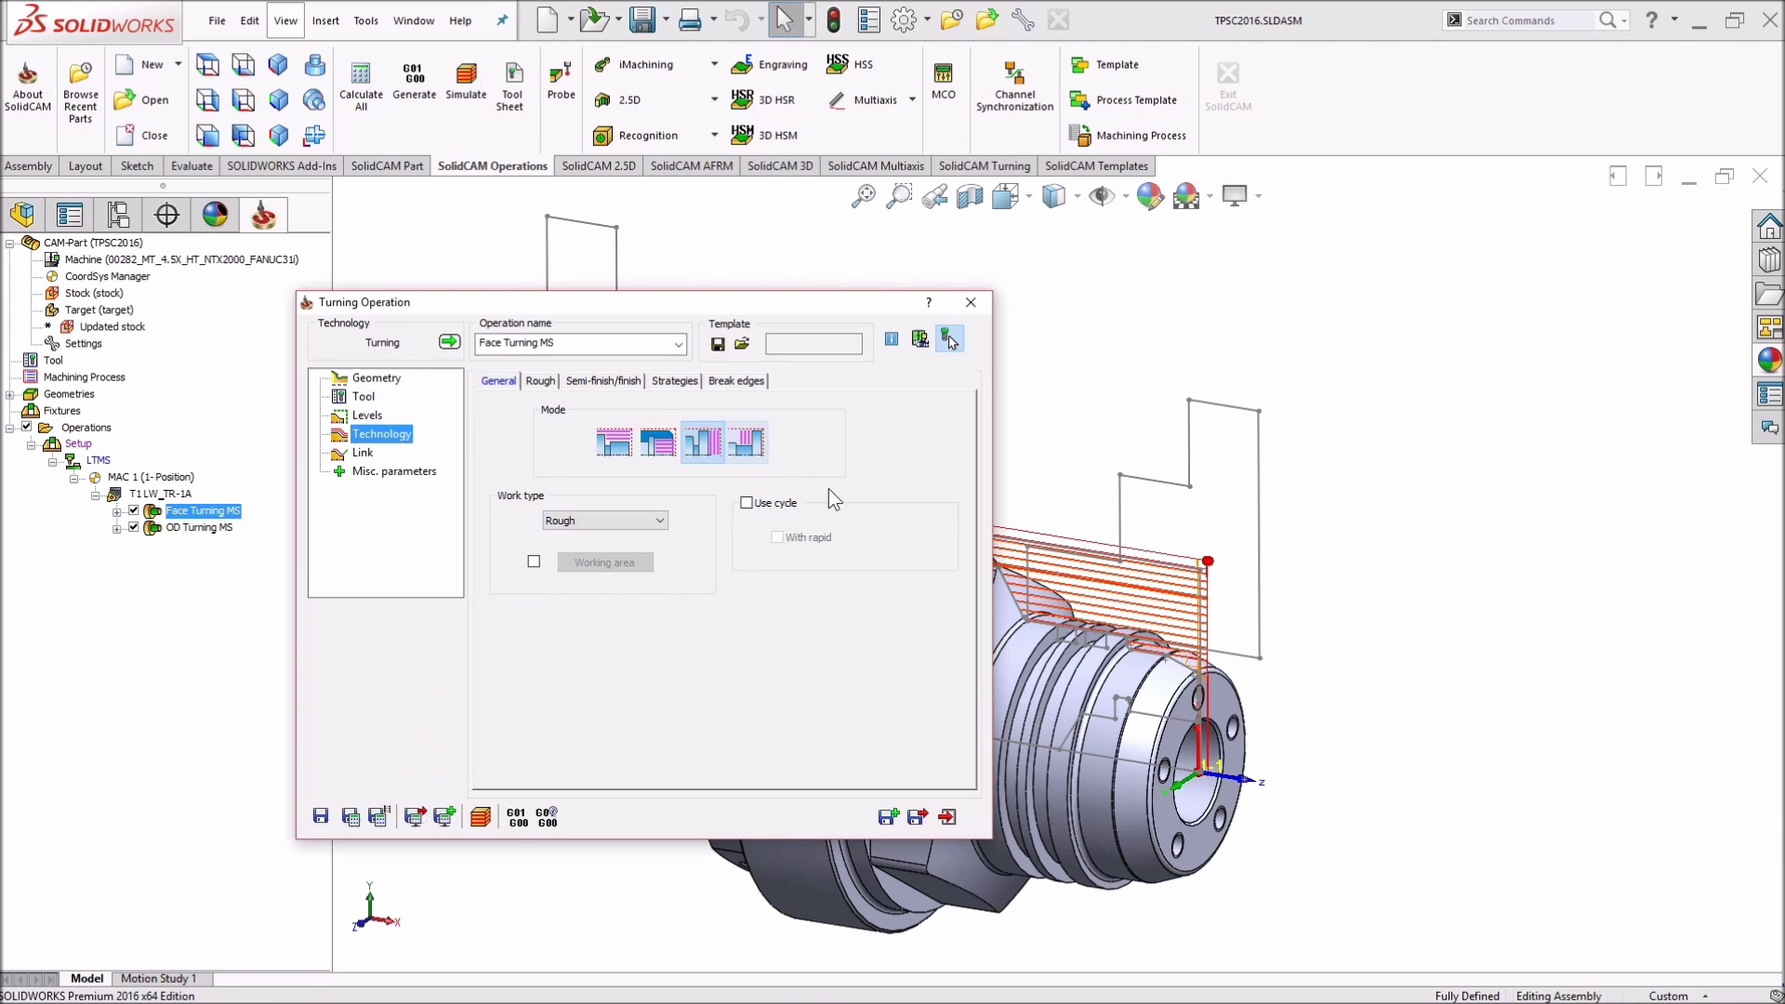
{"action": "left_click", "coordinate": [361, 398]}
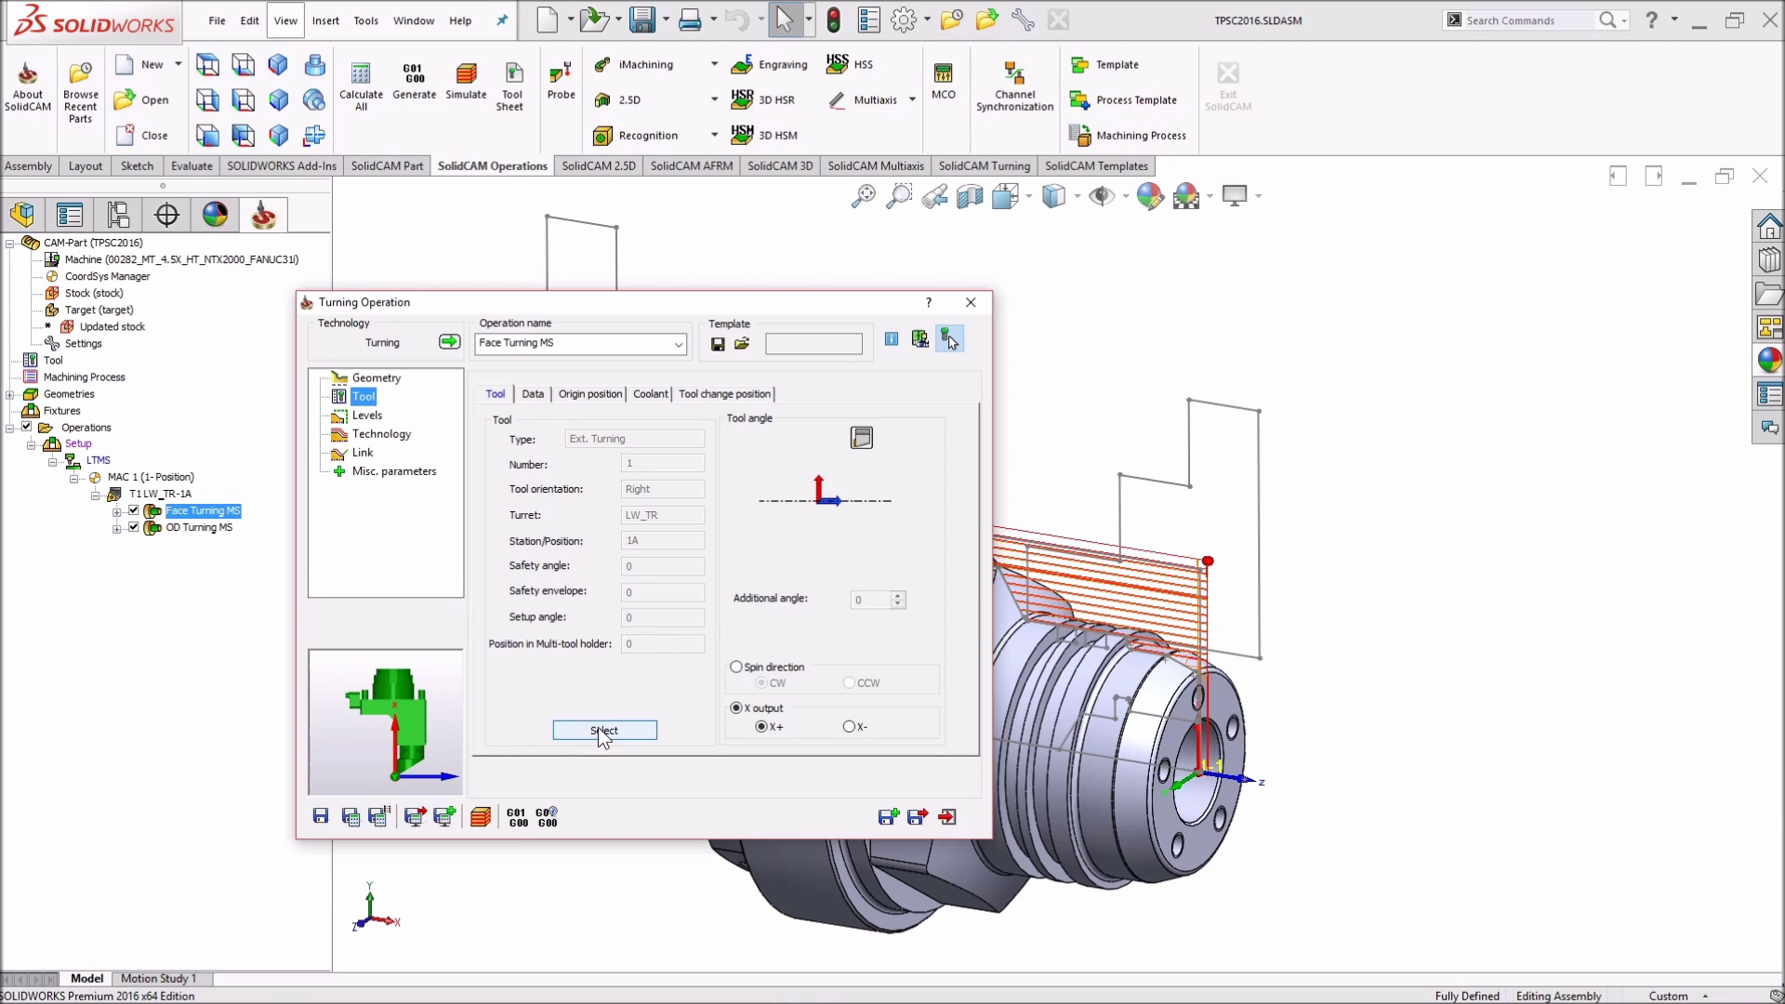
{"action": "left_click", "coordinate": [599, 727]}
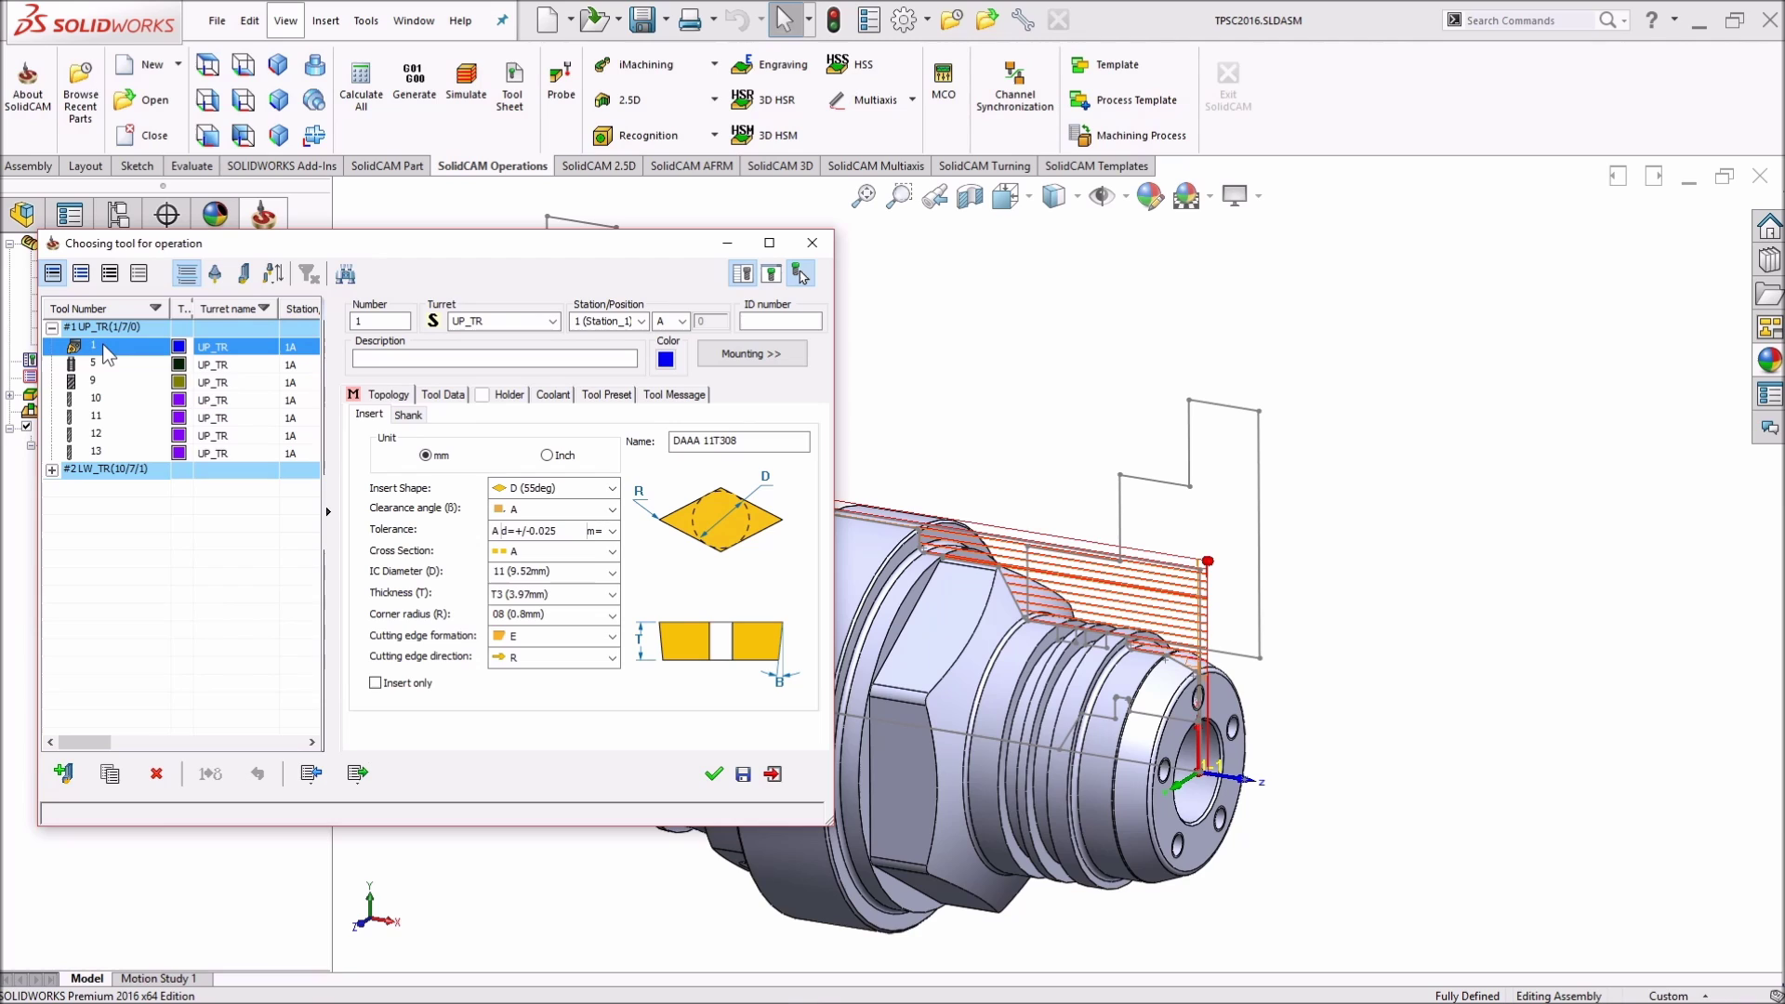
- Inspect how tool 1 mounts on the UP_TR turret, then accept it
{"action": "left_click", "coordinate": [753, 354]}
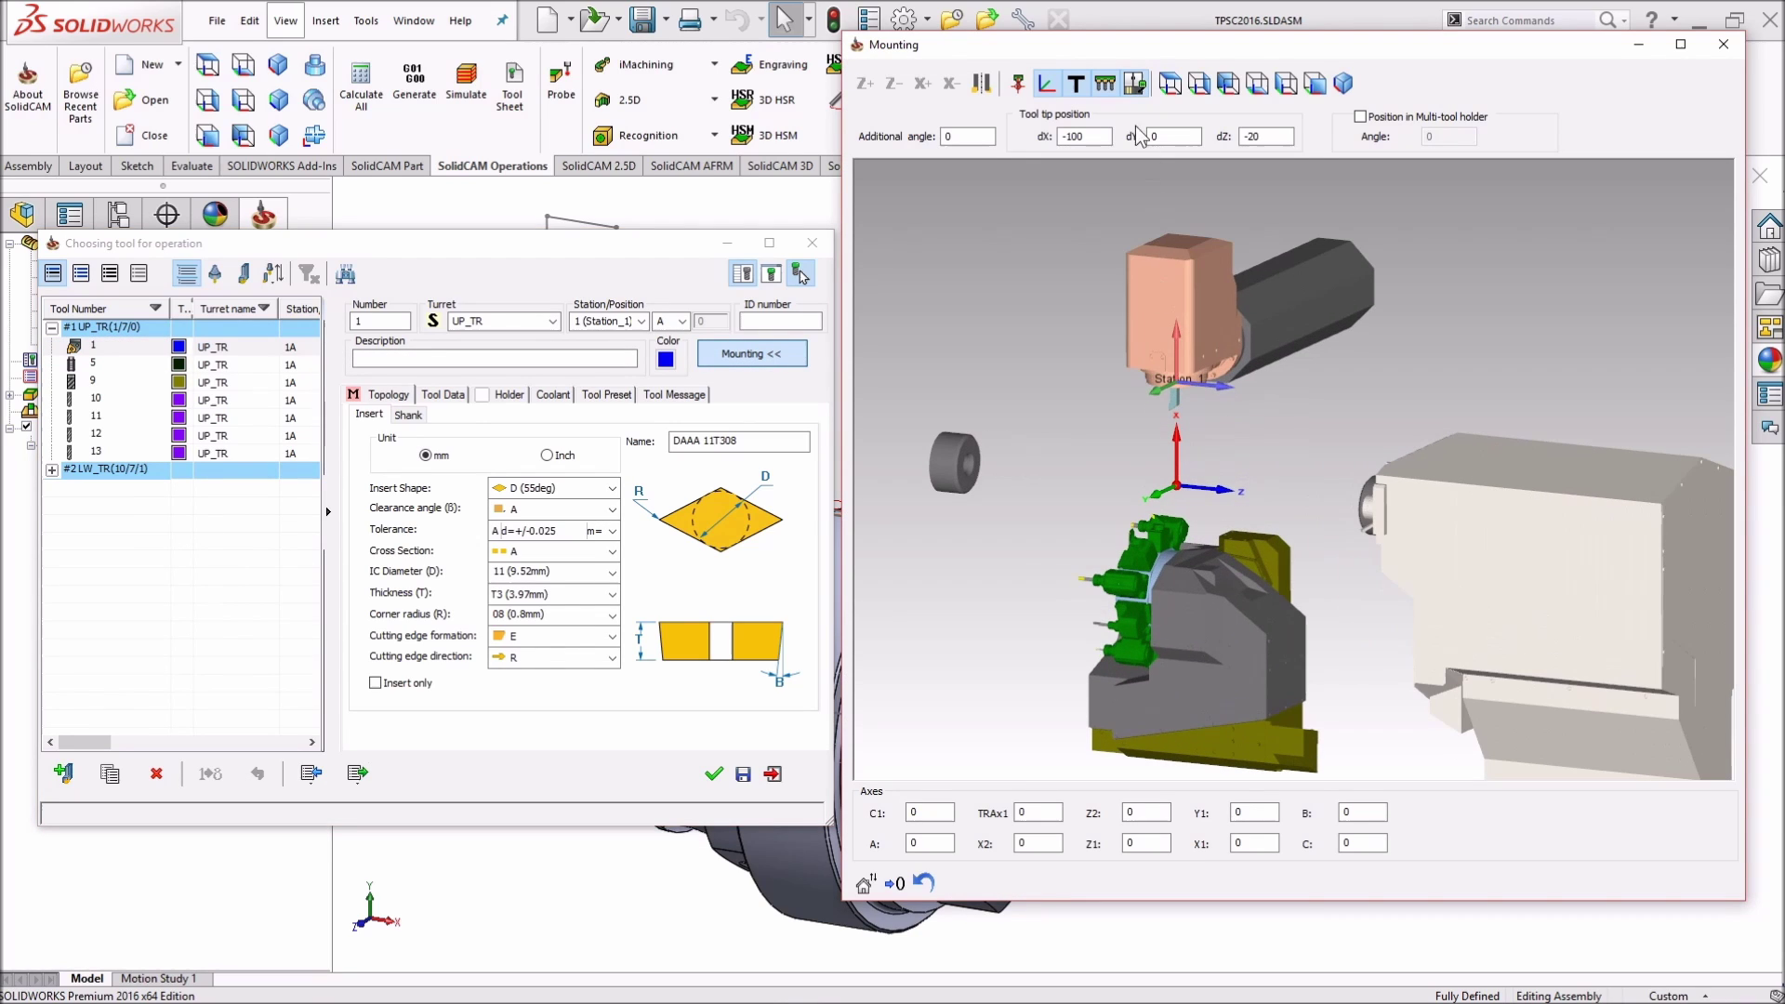
{"action": "left_click", "coordinate": [1018, 84]}
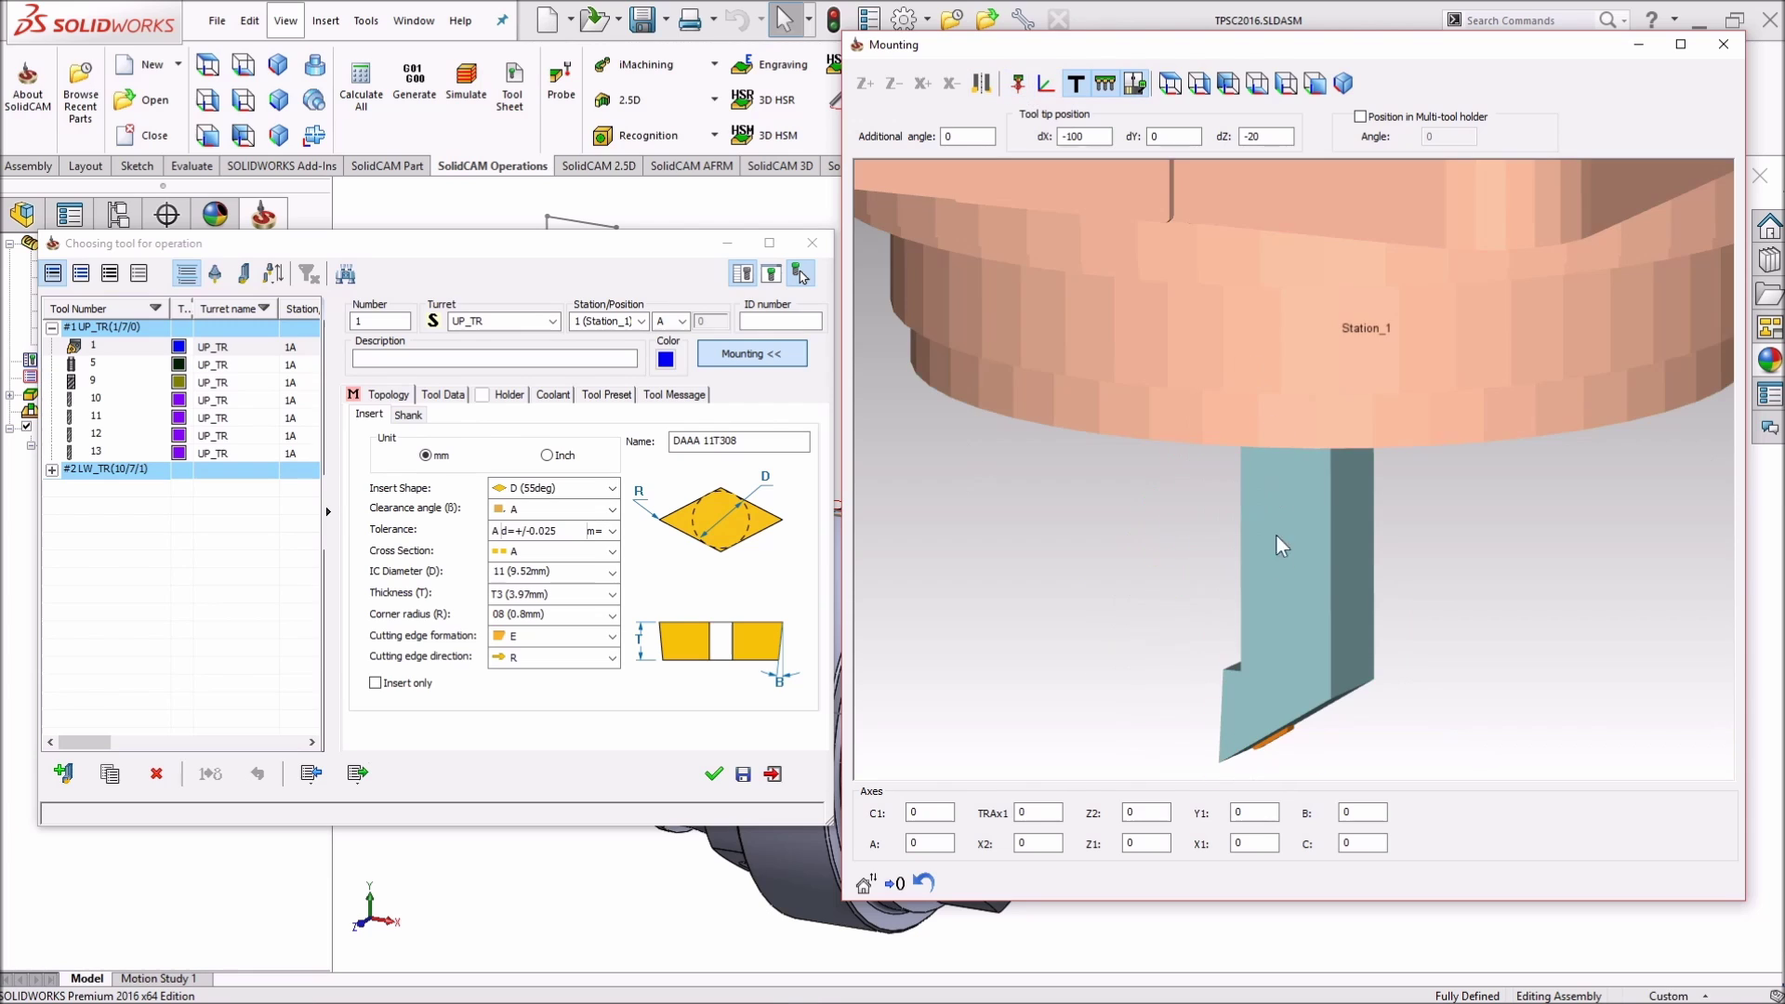
{"action": "left_click", "coordinate": [1315, 84]}
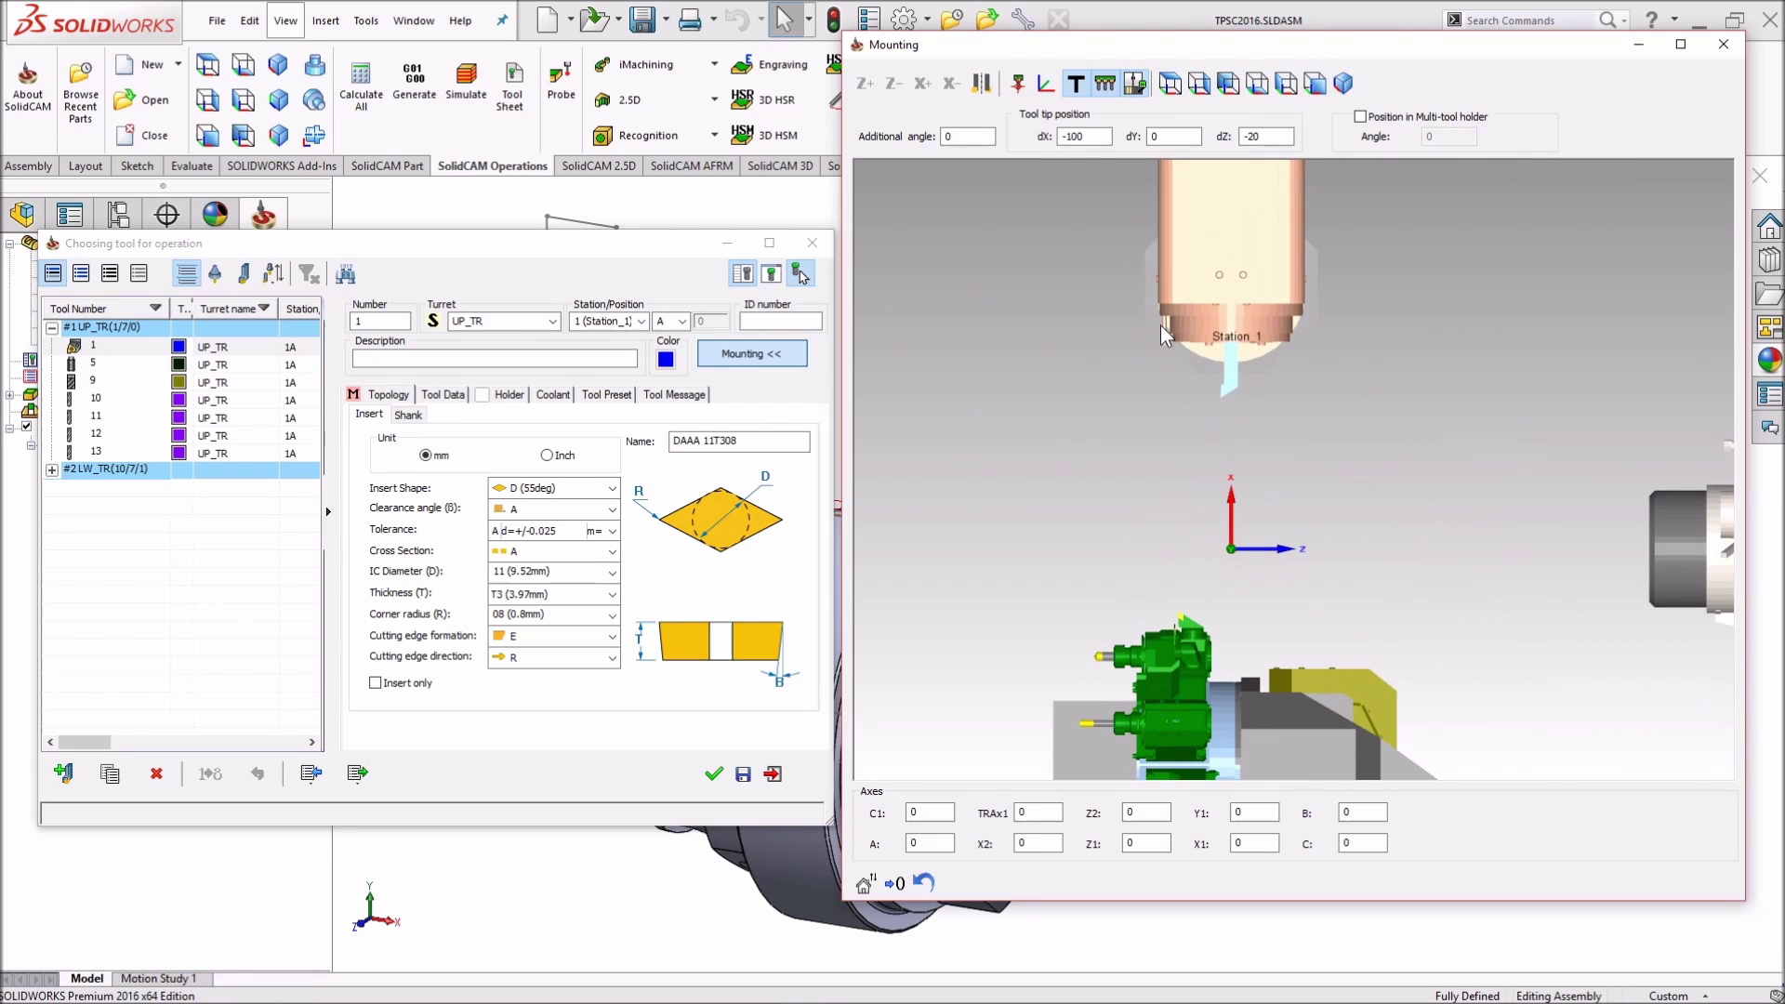
{"action": "left_click", "coordinate": [1018, 84]}
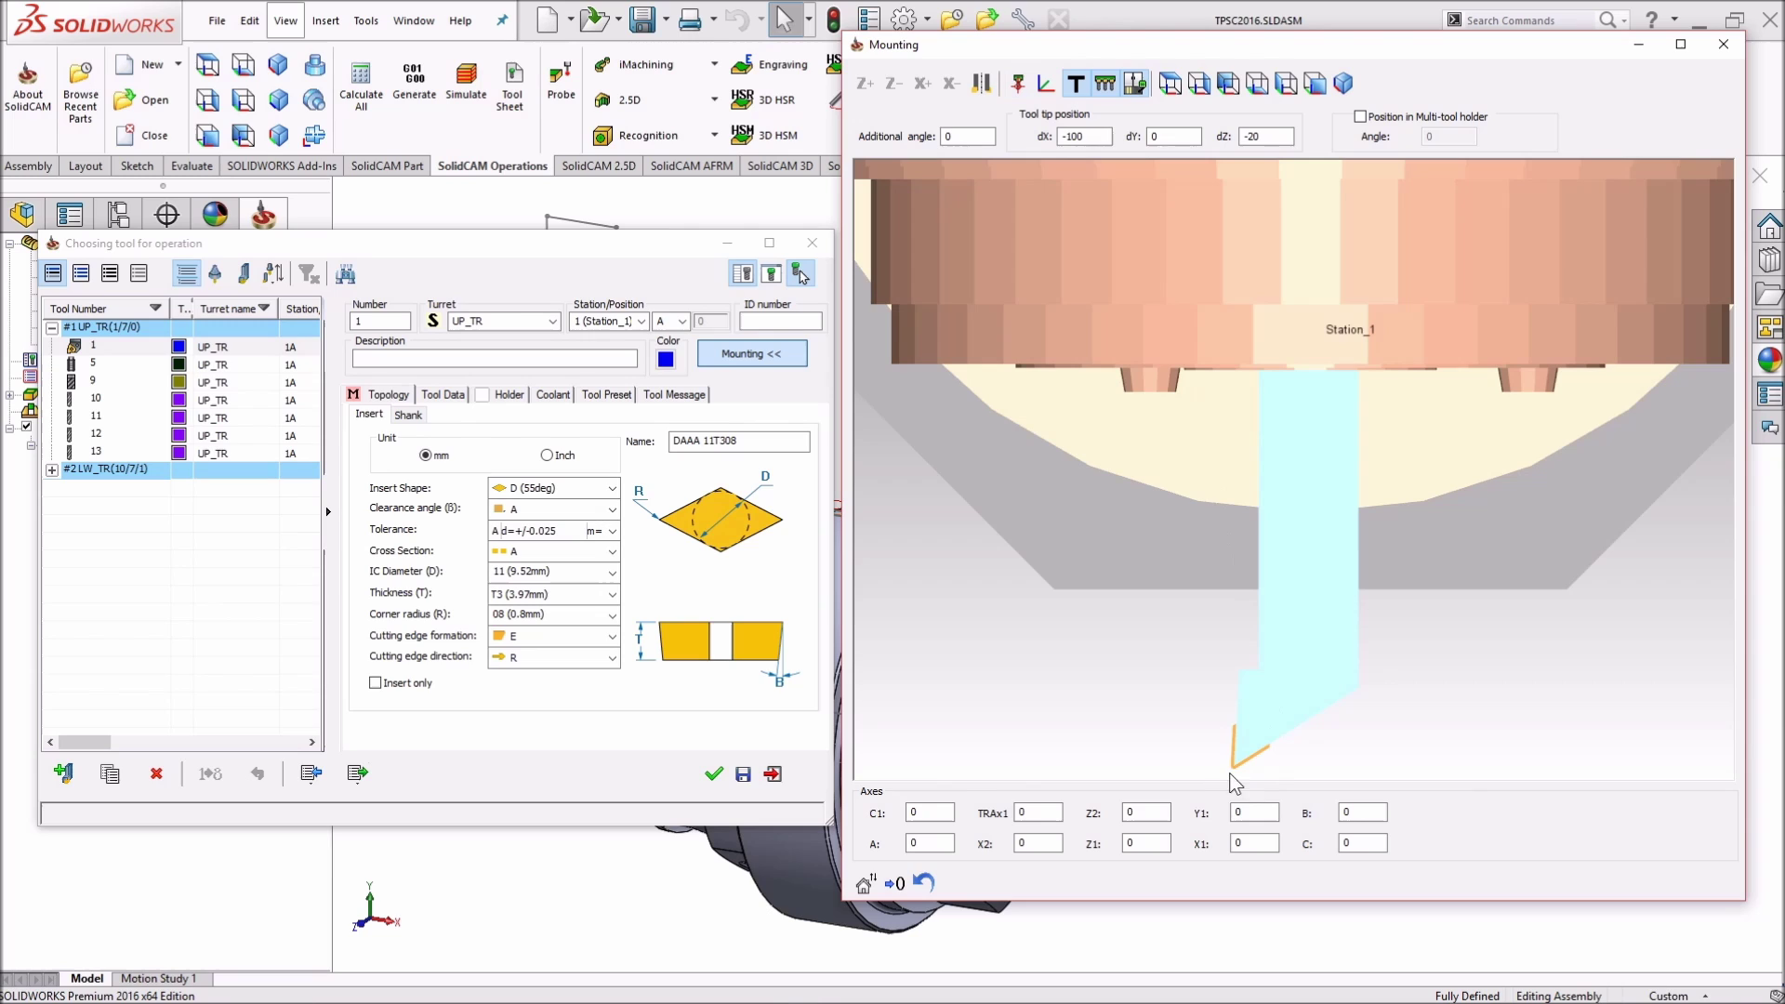
{"action": "left_click", "coordinate": [713, 774]}
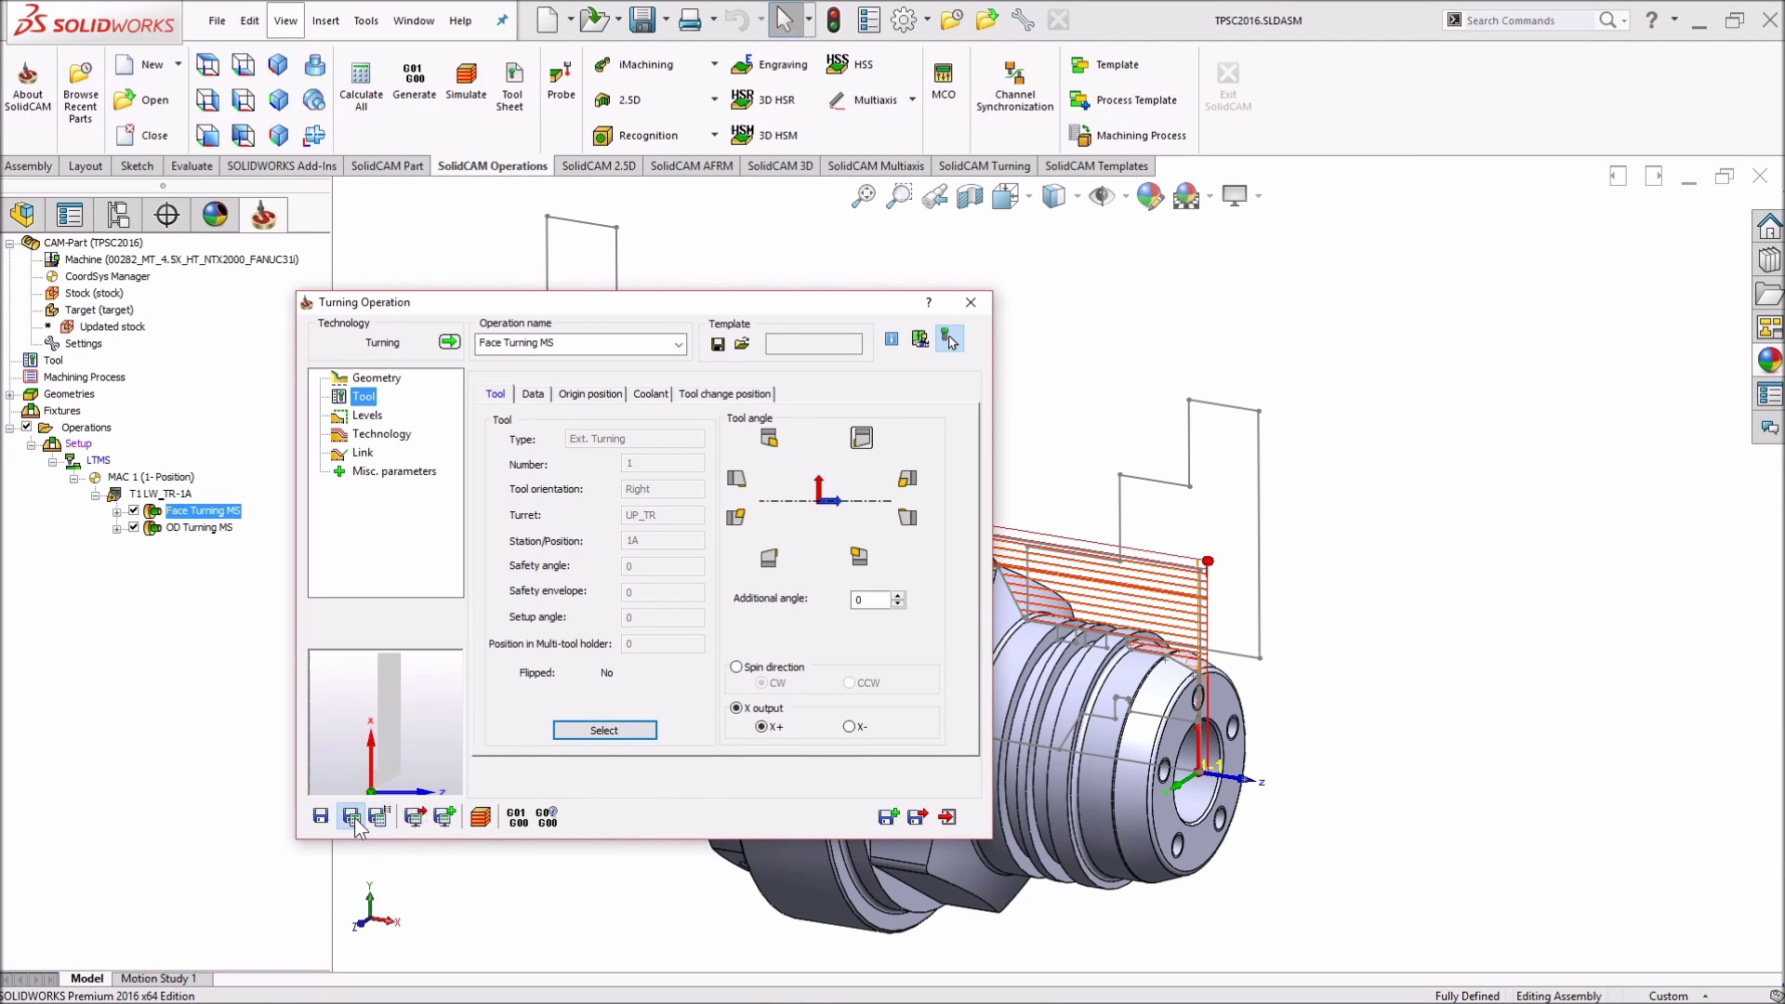
- Save and calculate Face Turning MS, exit the dialog, and open the Setup's context menu
{"action": "left_click", "coordinate": [353, 817]}
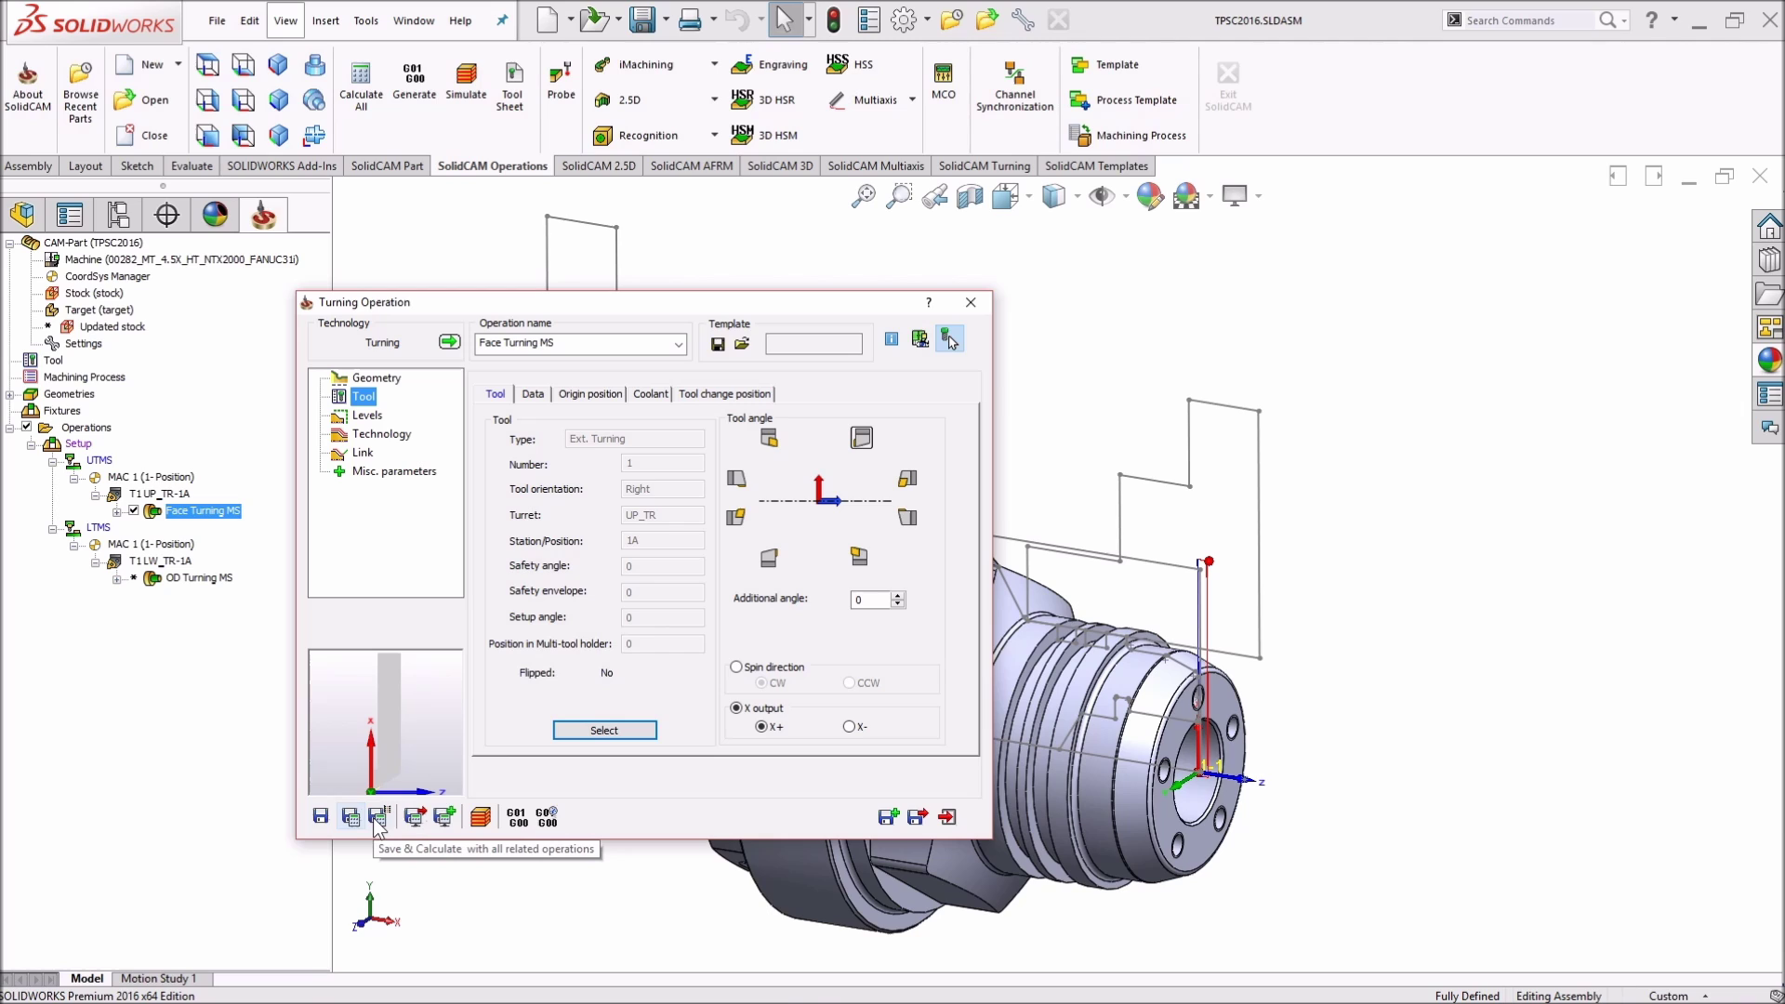
{"action": "left_click", "coordinate": [378, 818]}
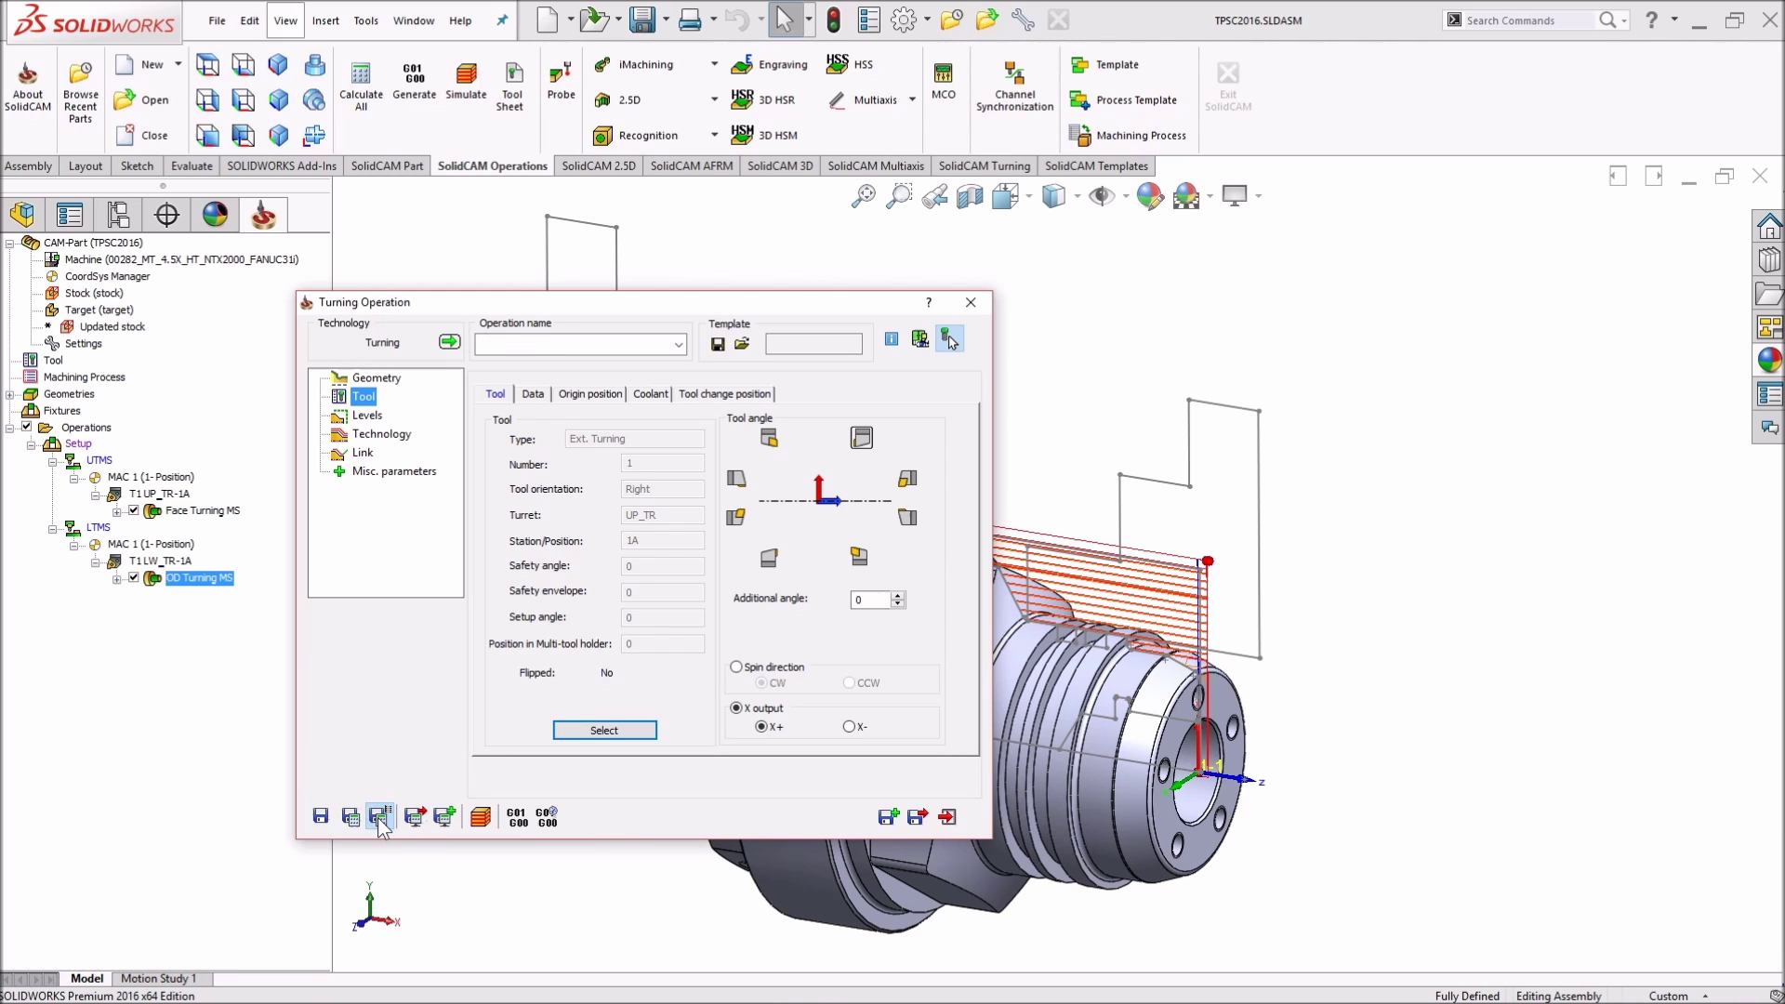
{"action": "left_click", "coordinate": [917, 817]}
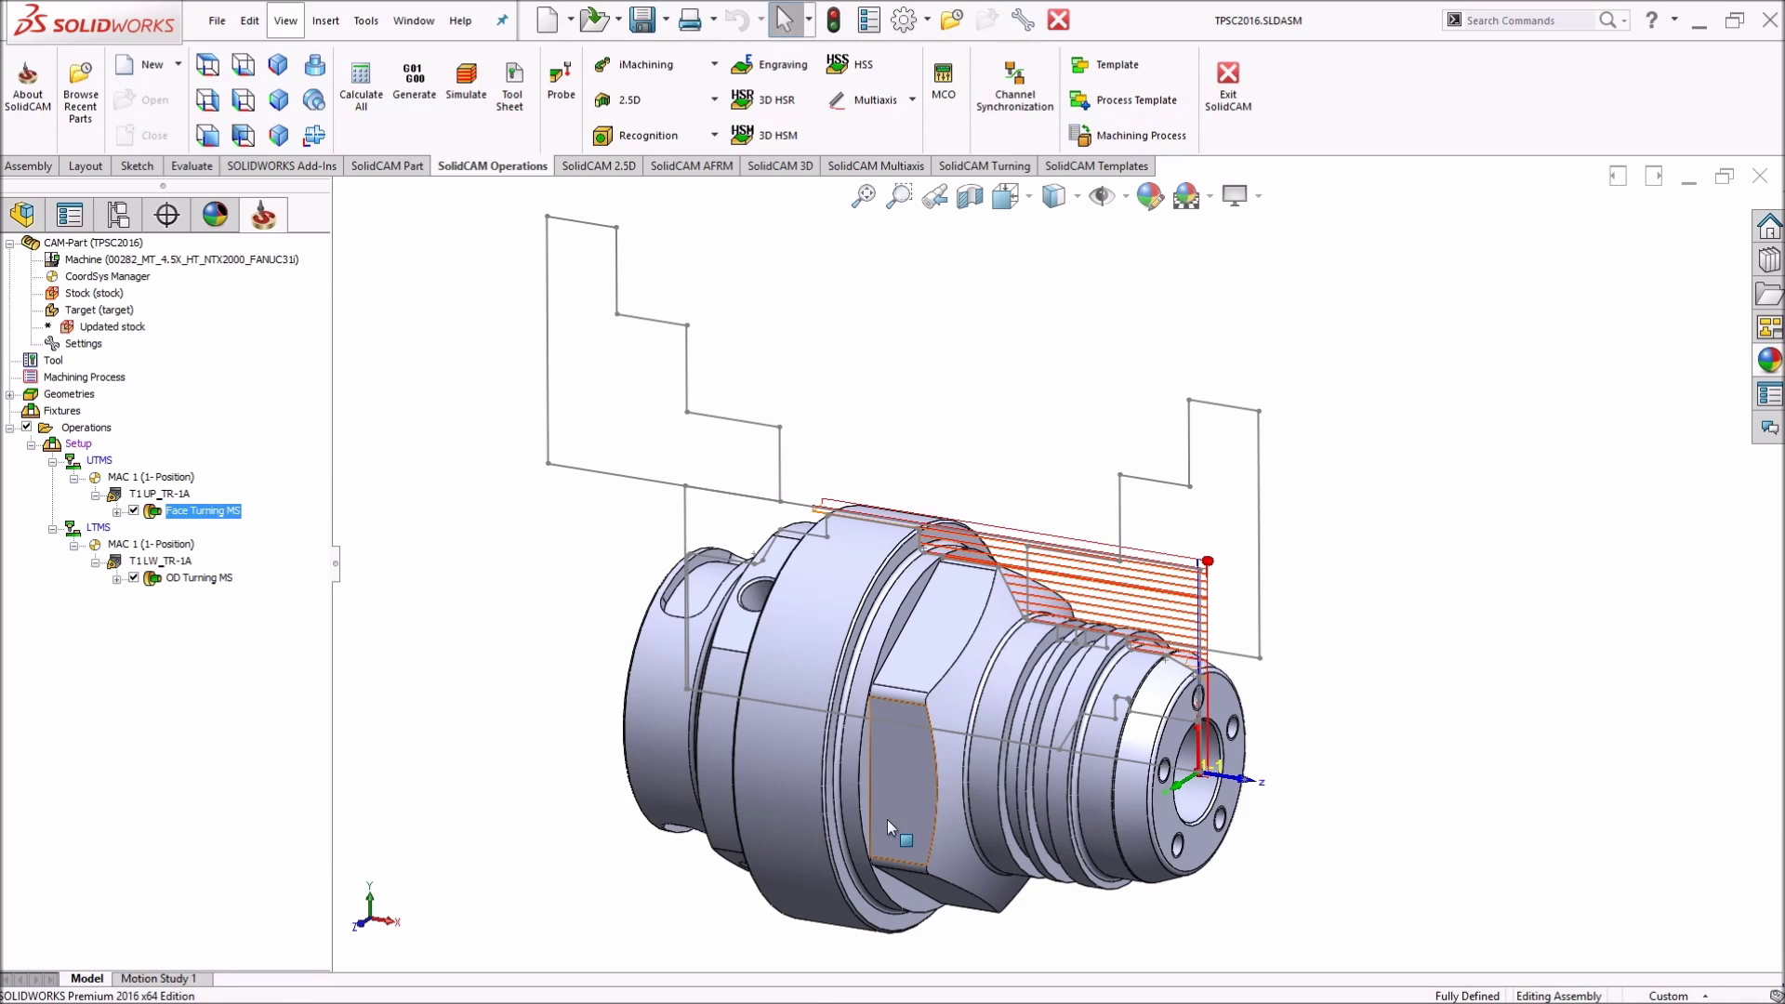
{"action": "right_click", "coordinate": [78, 444]}
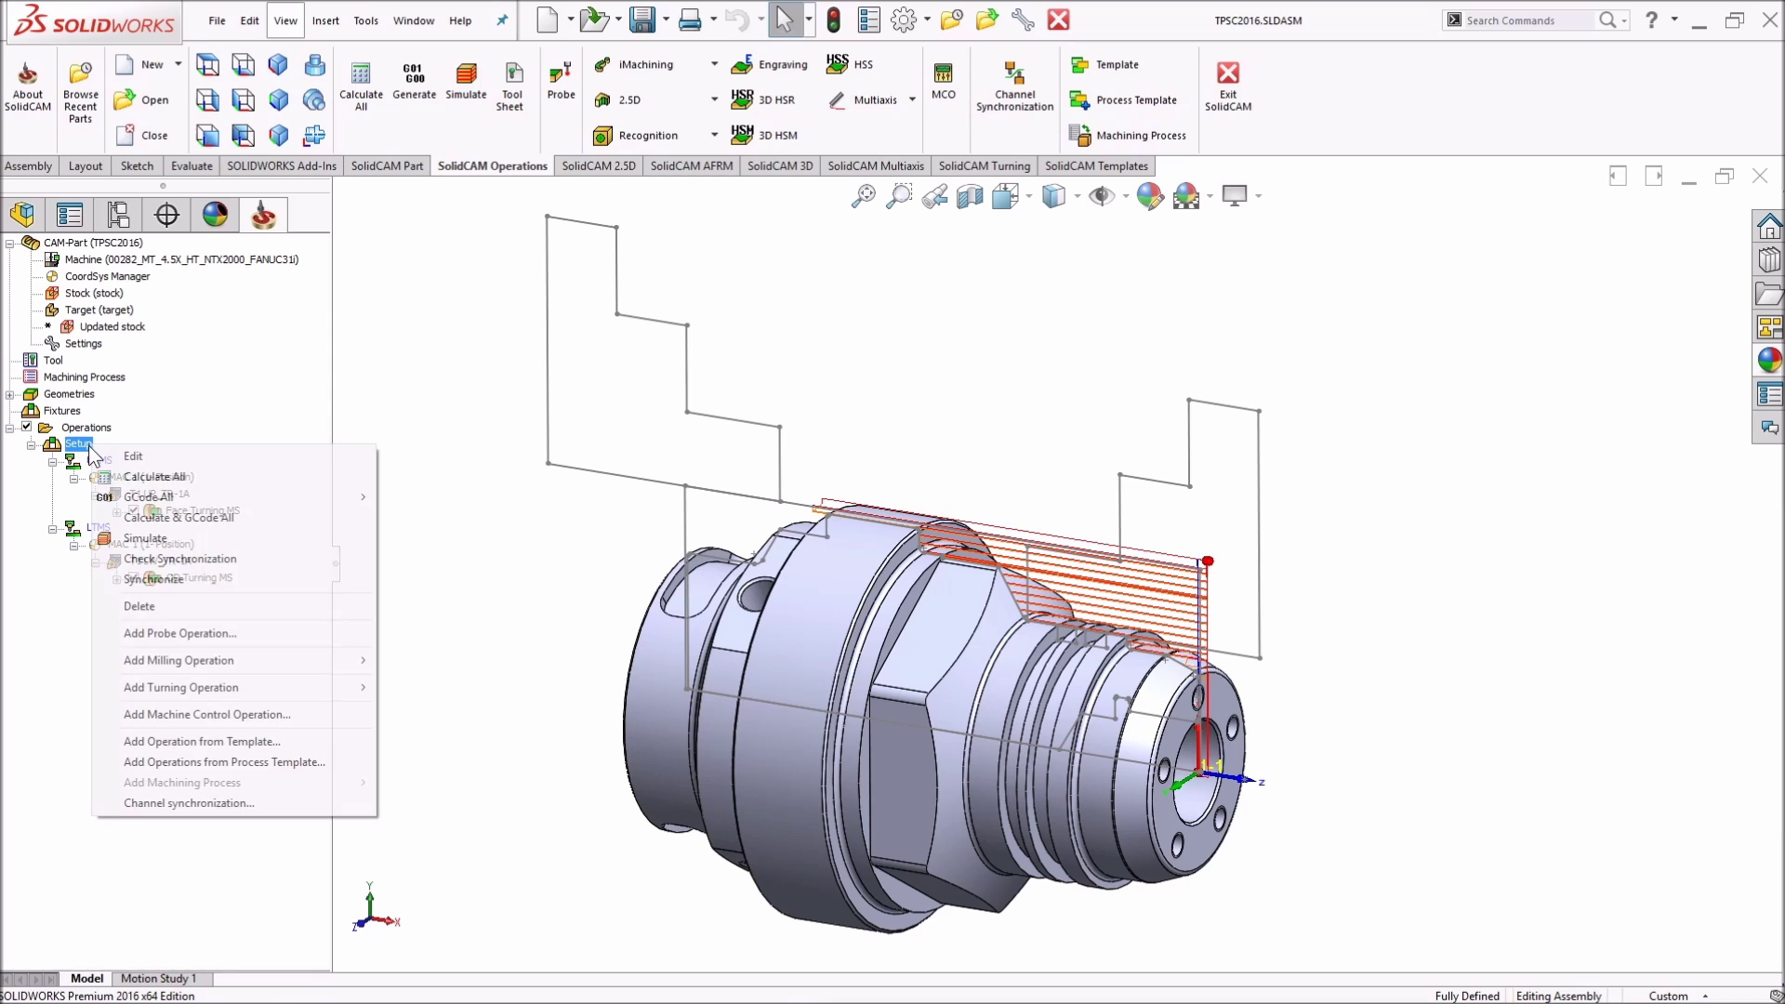
{"action": "left_click", "coordinate": [191, 801]}
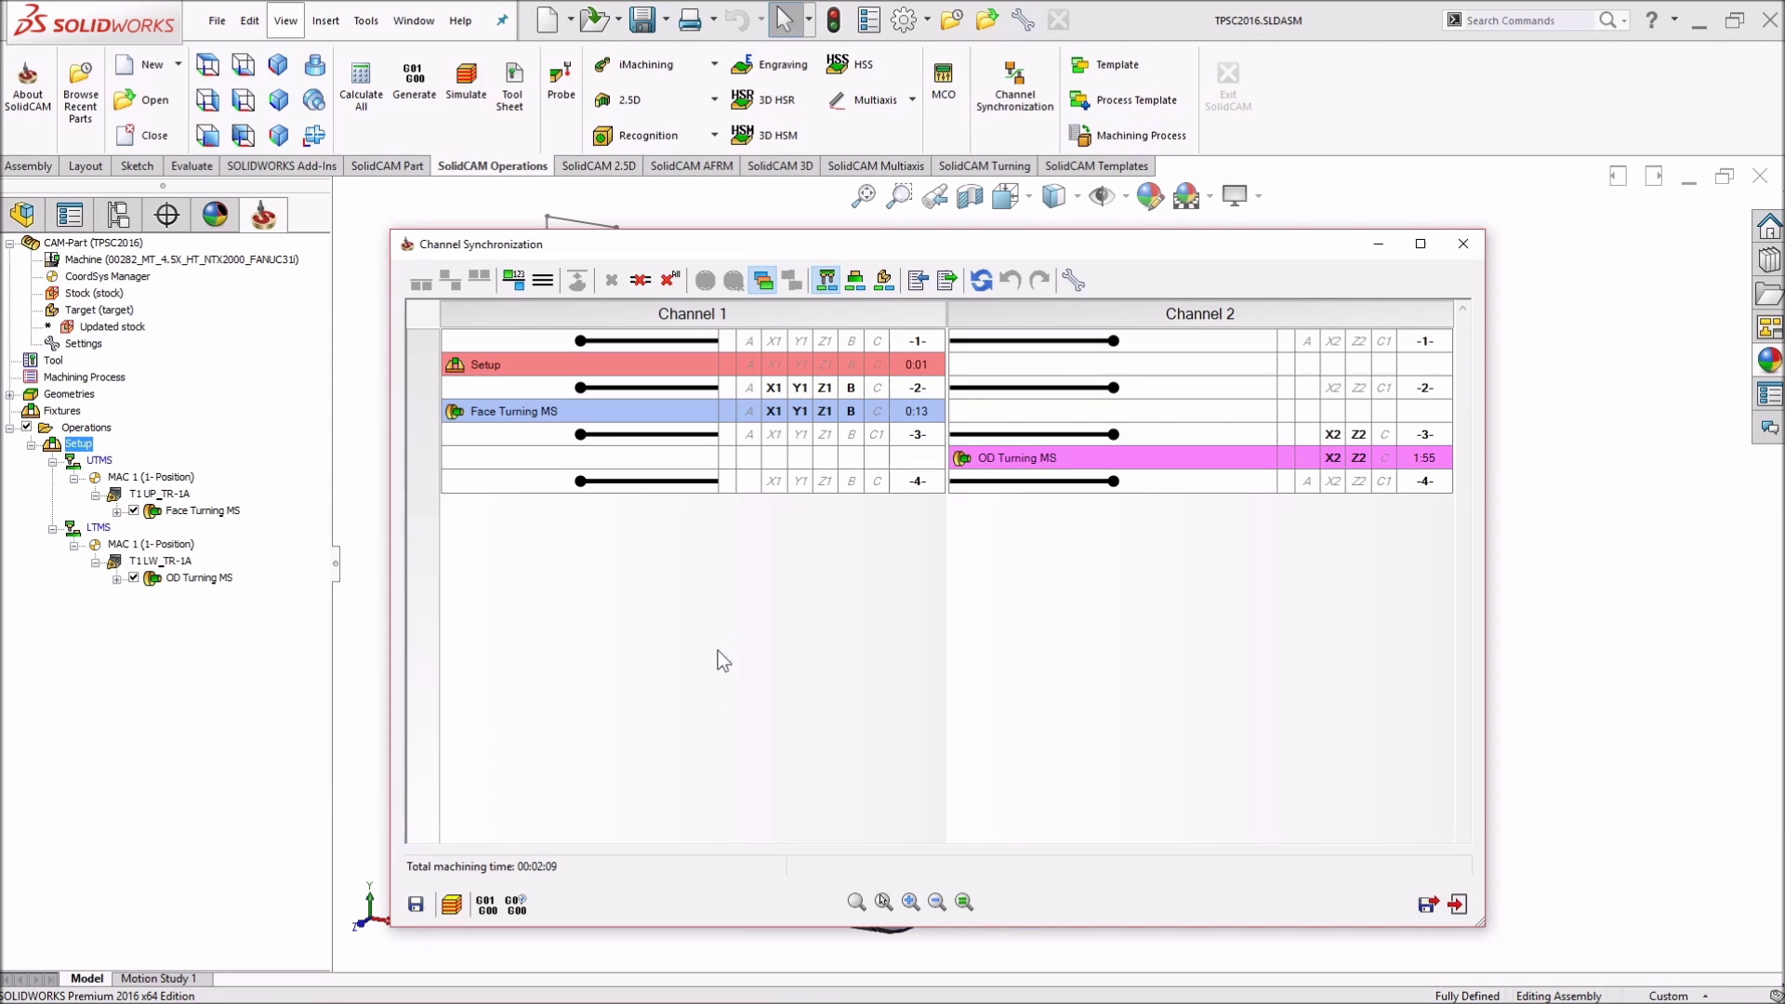
{"action": "left_click", "coordinate": [707, 435]}
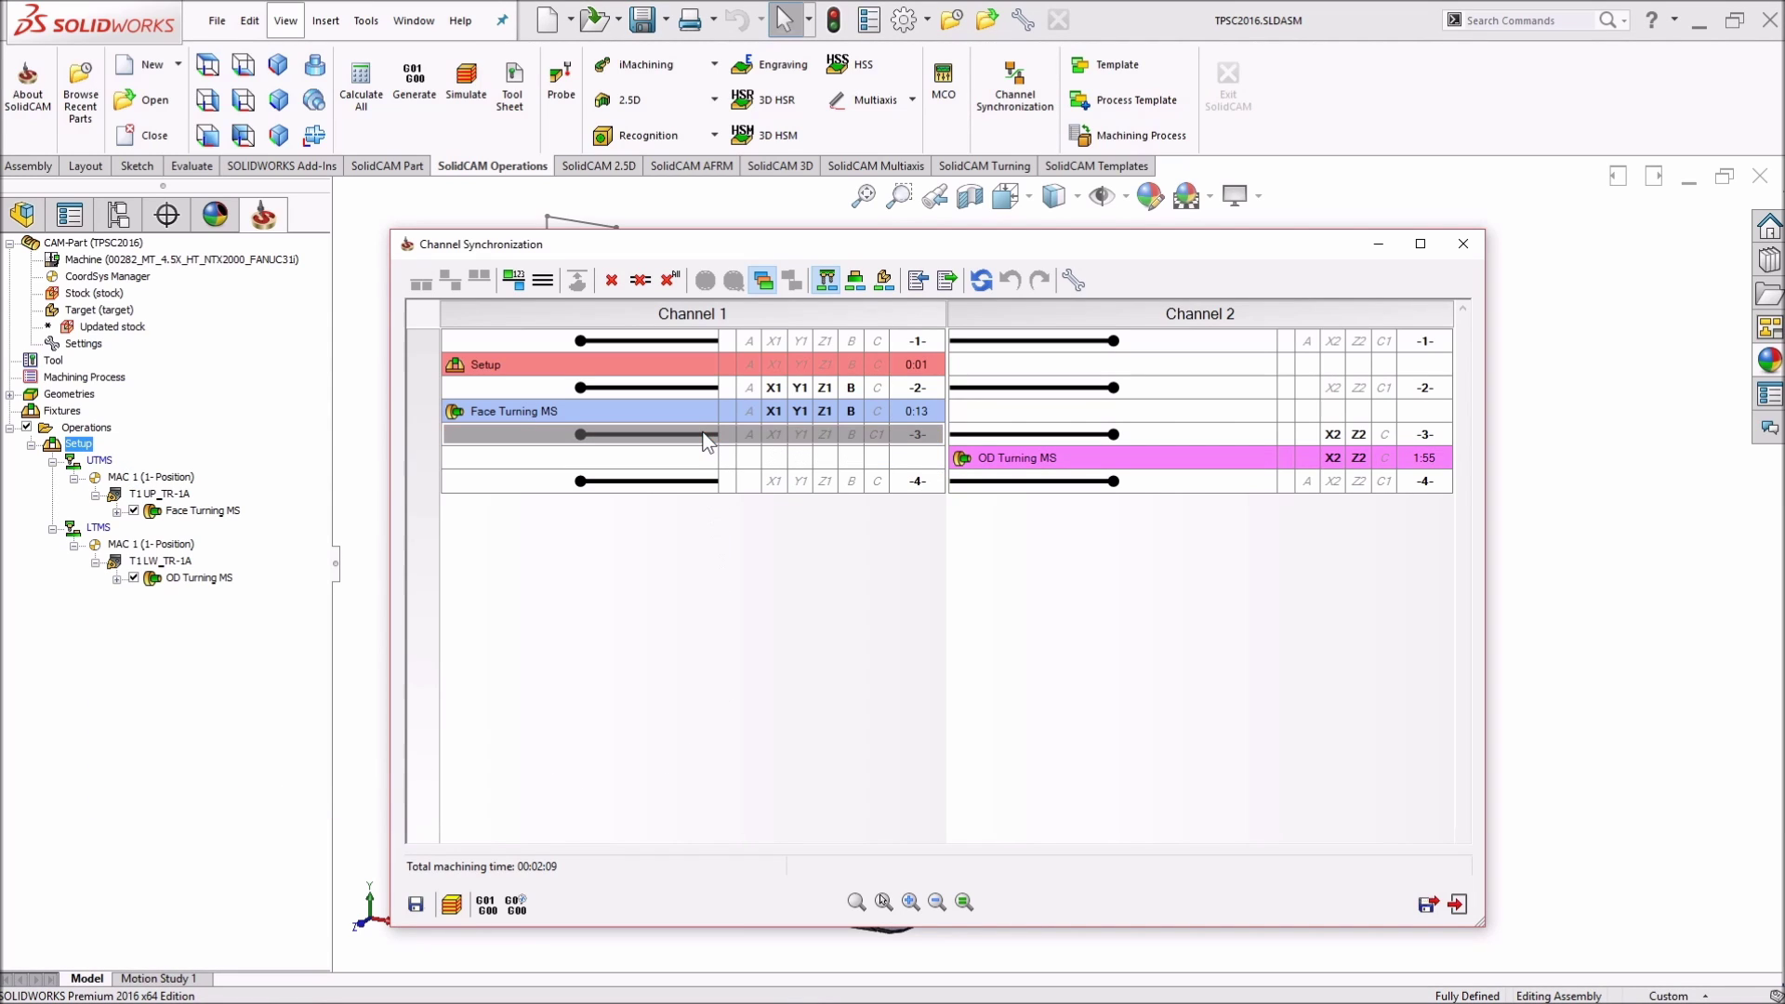
{"action": "left_click", "coordinate": [962, 441]}
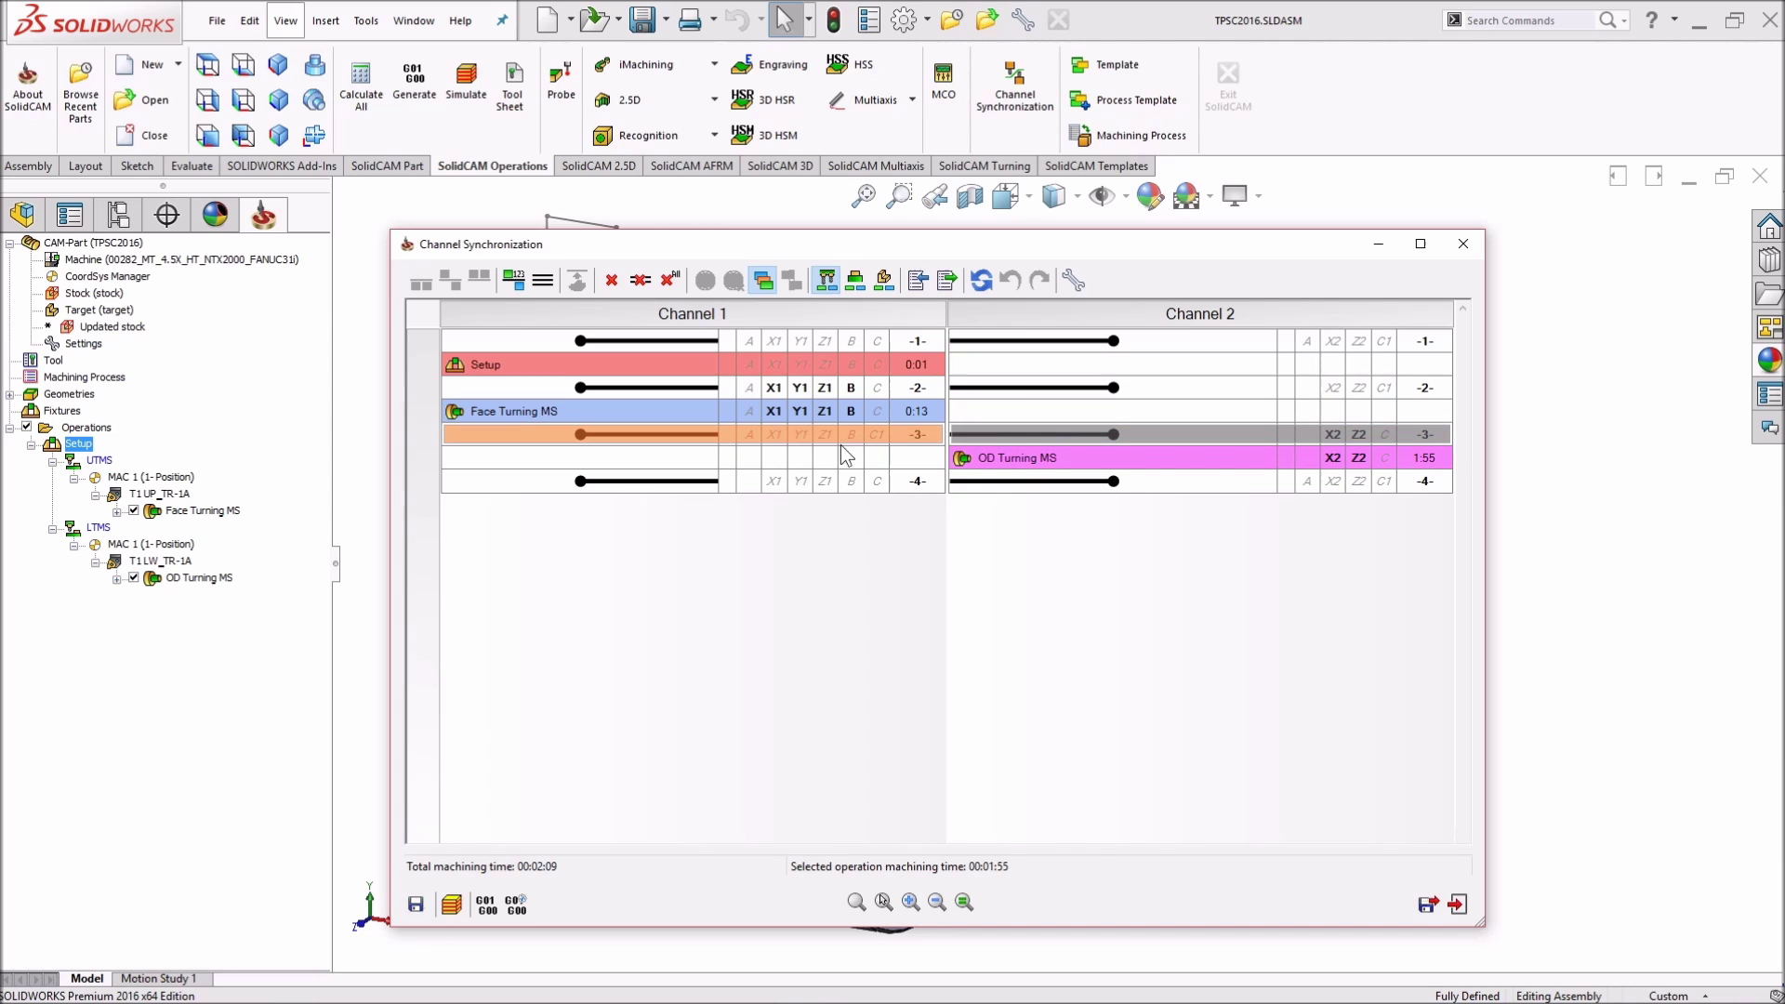
{"action": "left_click", "coordinate": [745, 437]}
{"action": "left_click", "coordinate": [672, 411]}
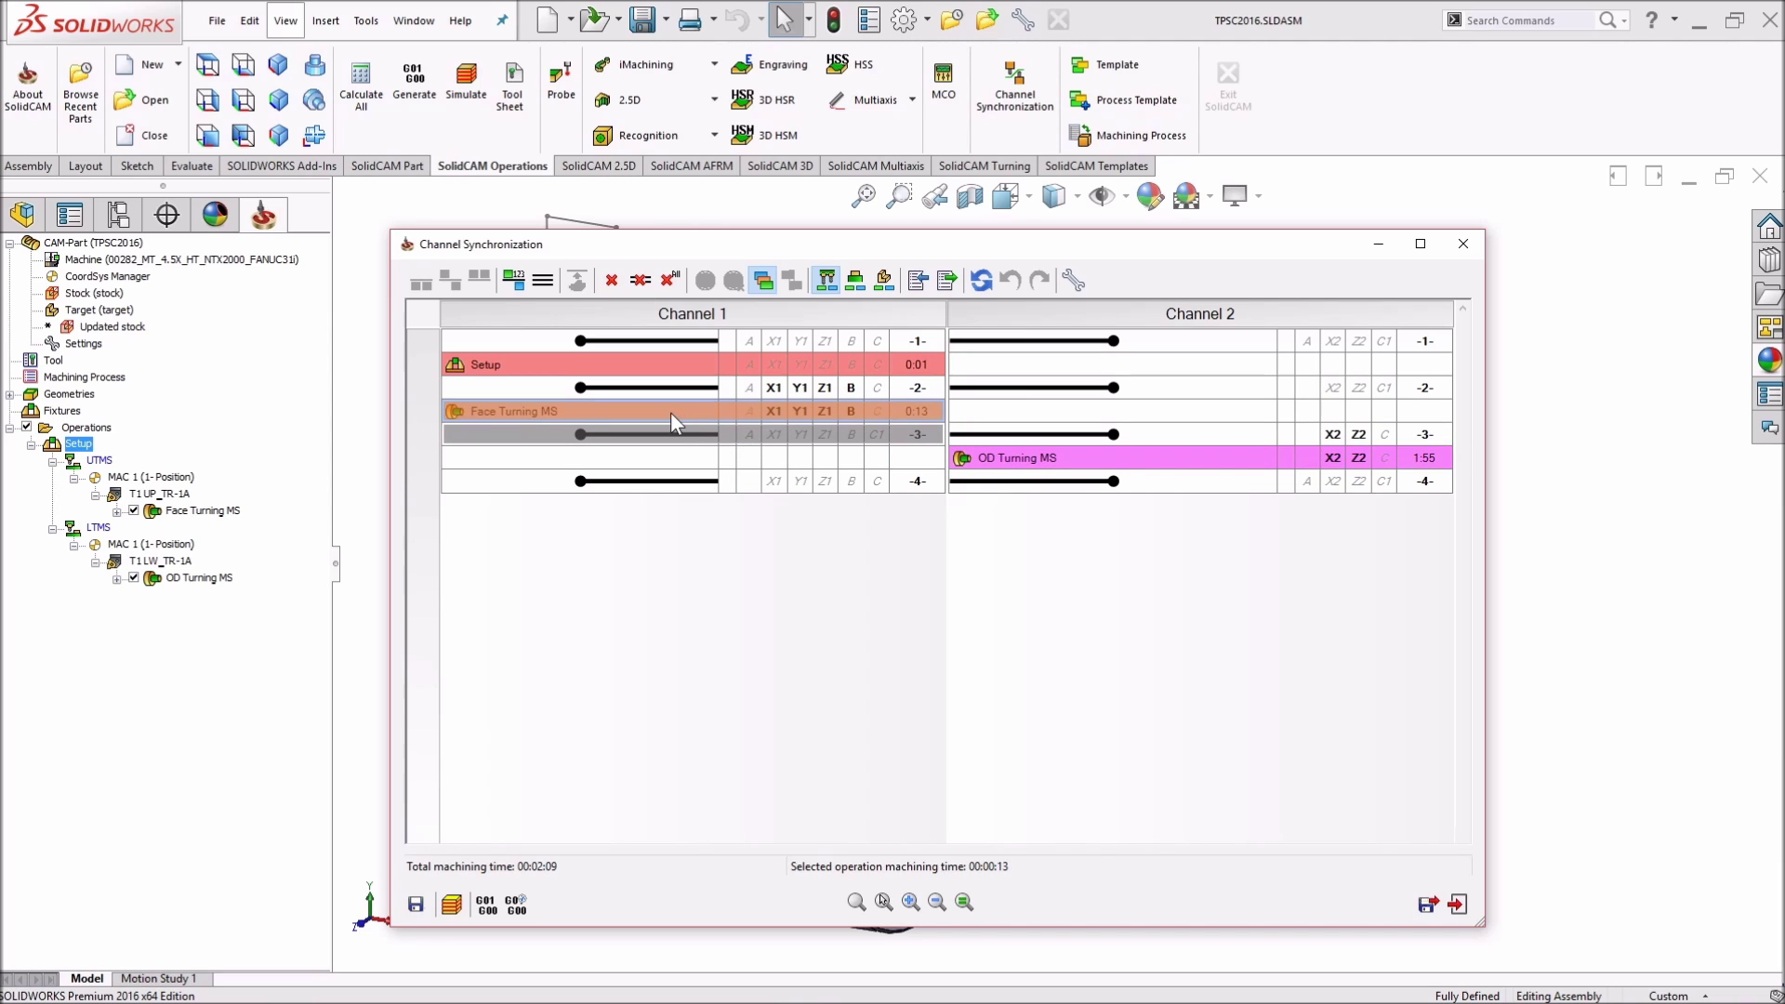
{"action": "left_click", "coordinate": [1039, 467], "text": "ctrl"}
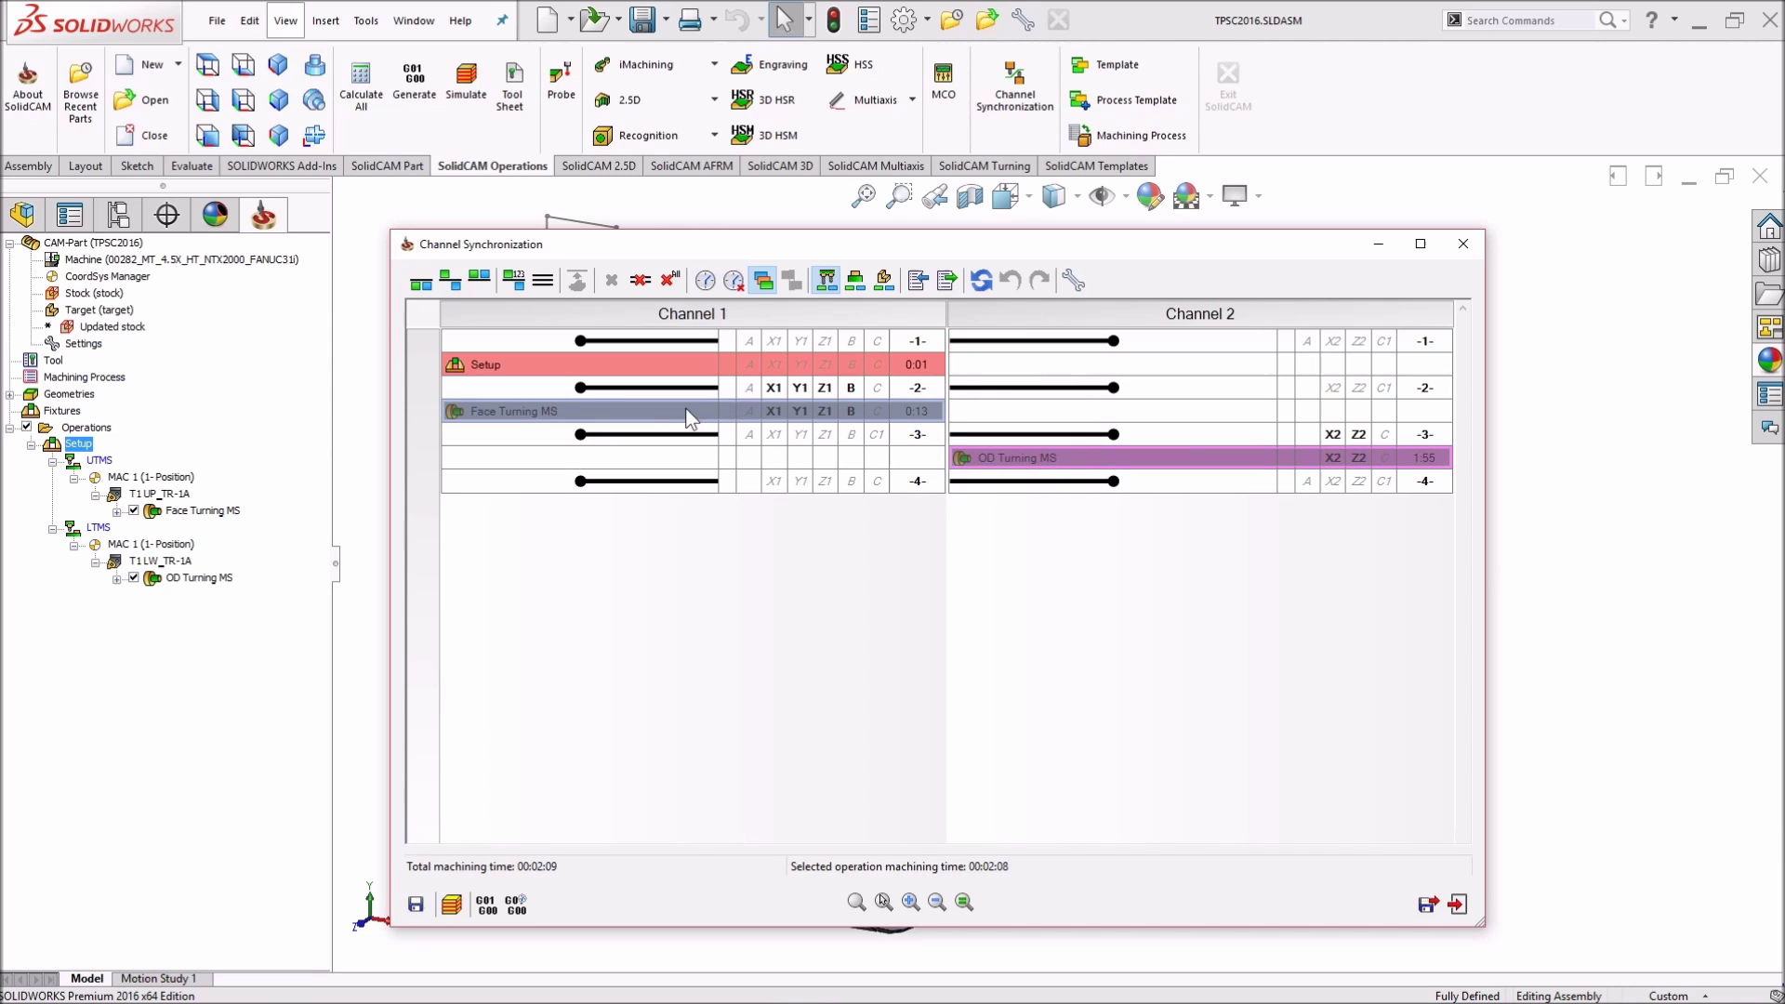
{"action": "left_click", "coordinate": [420, 282]}
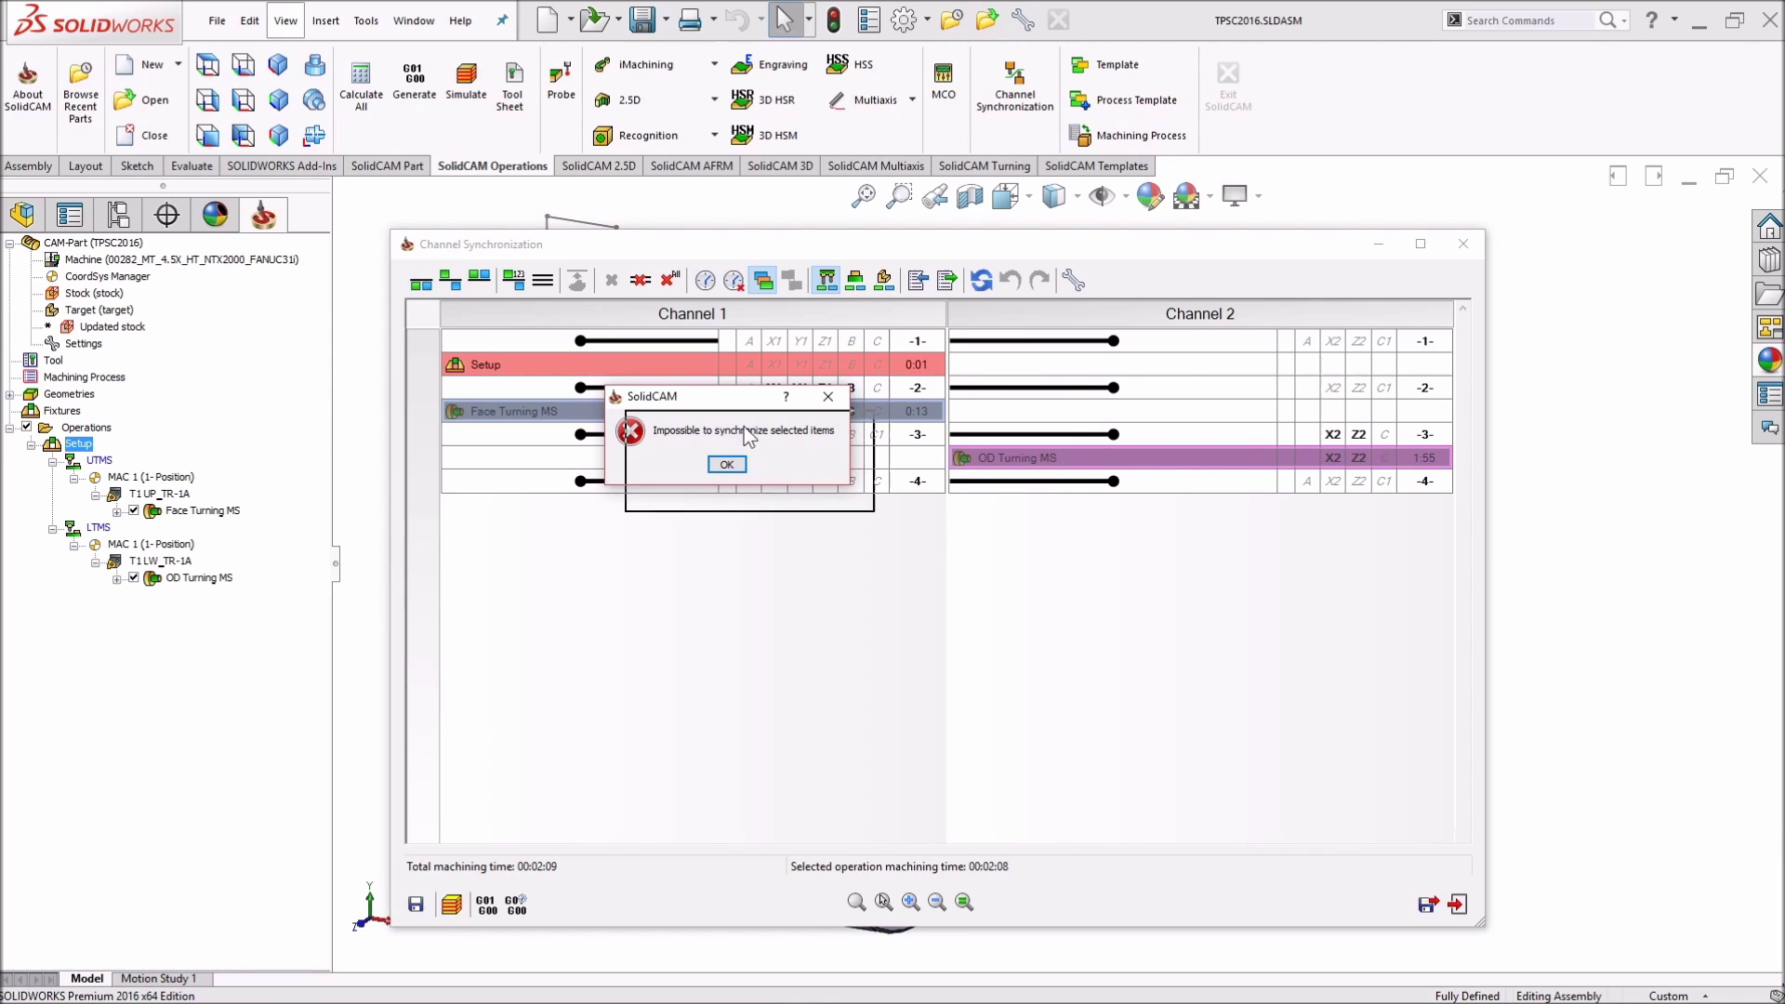
{"action": "left_click_drag", "start_coordinate": [744, 426], "coordinate": [900, 521]}
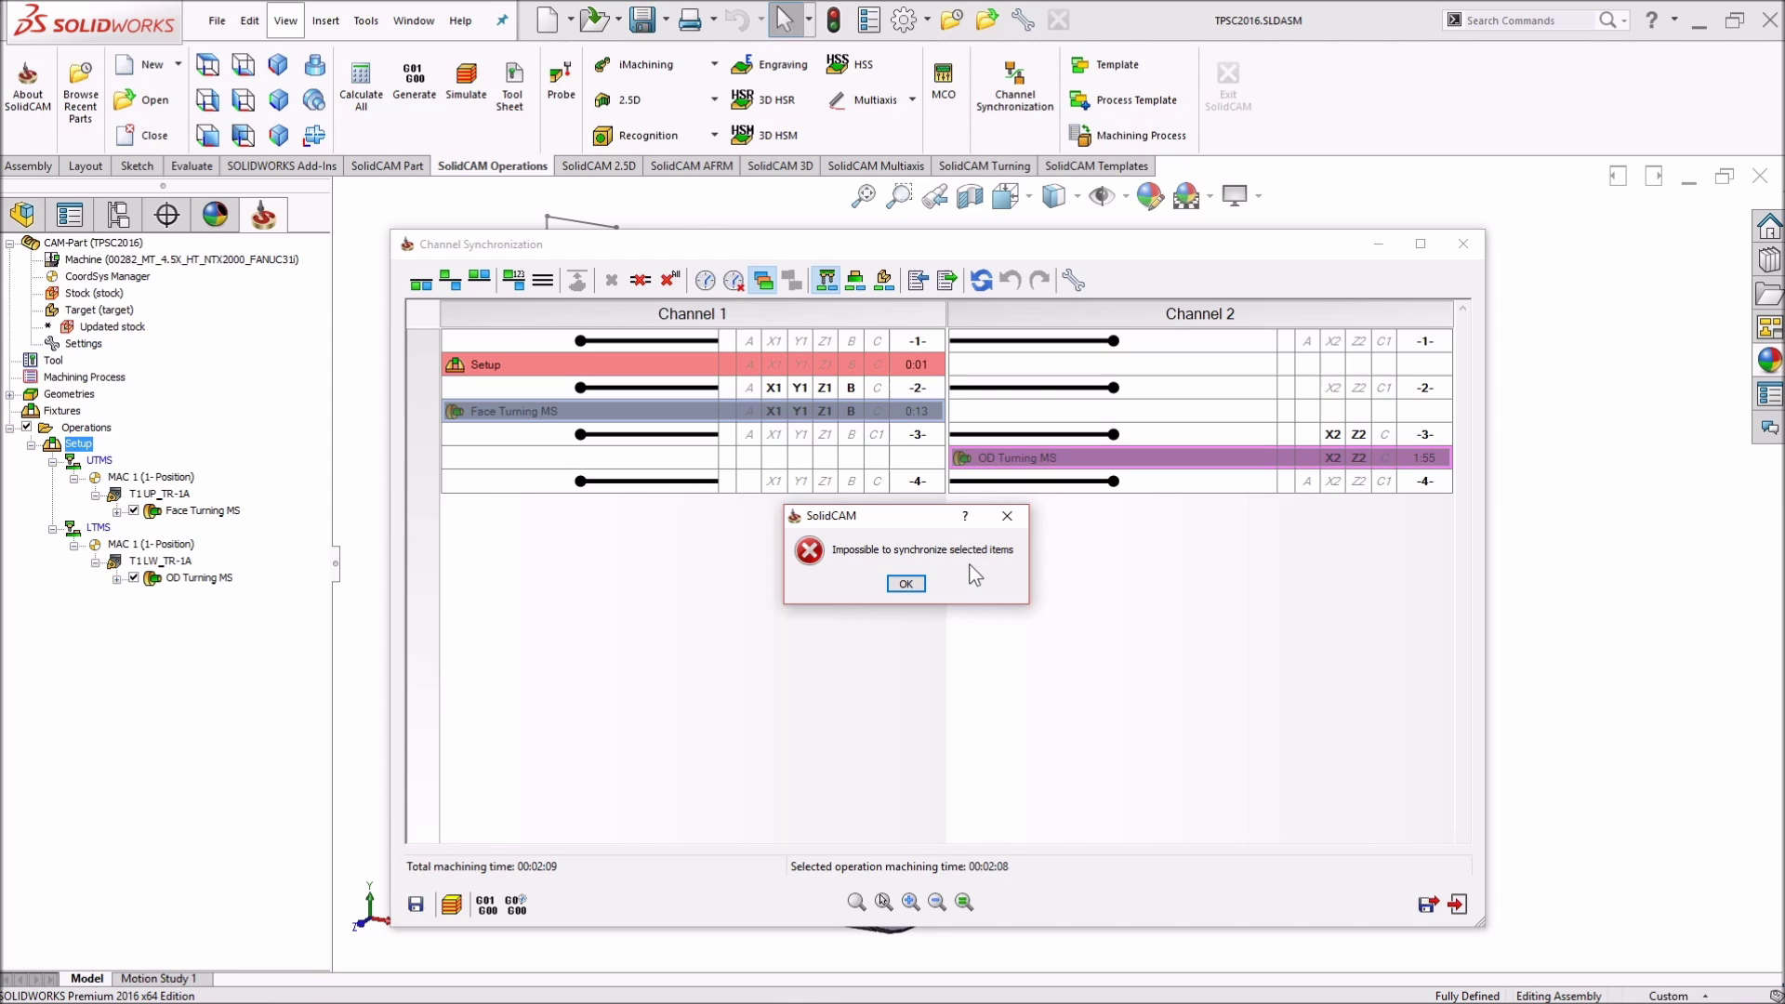
{"action": "left_click", "coordinate": [906, 583]}
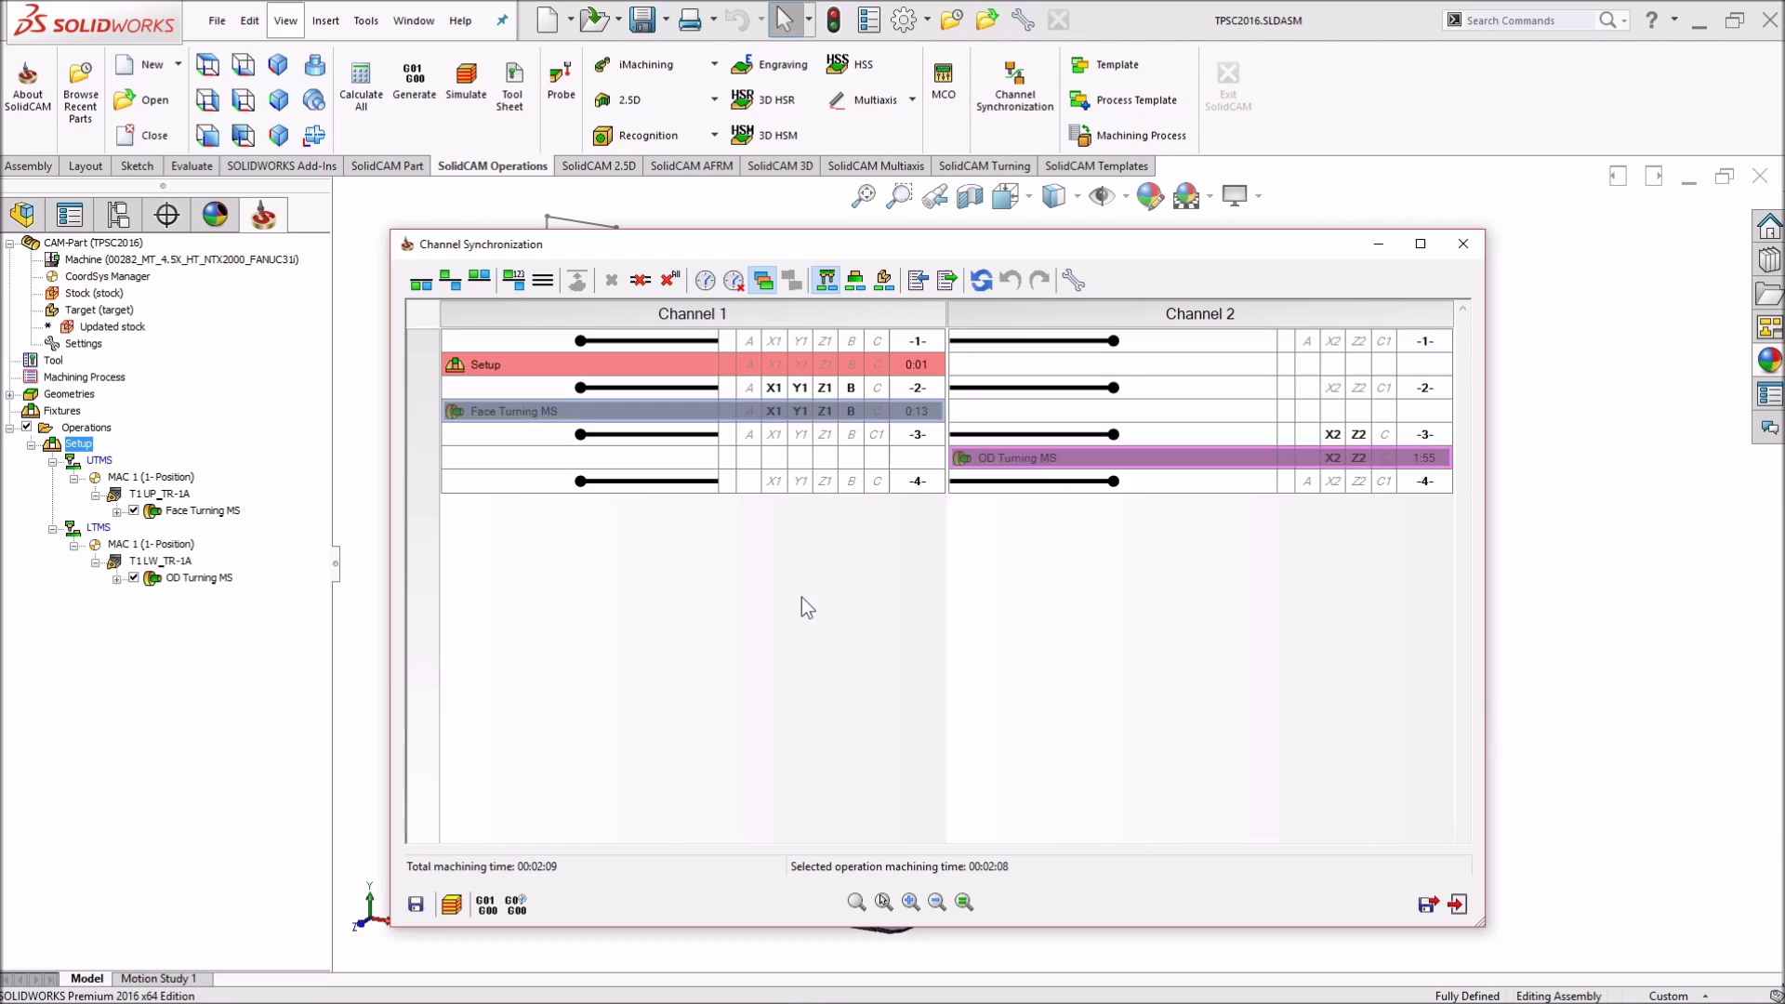
- Delete Channel 1 sync point -3- so both operations run together in 00:01:56
{"action": "left_click", "coordinate": [721, 414]}
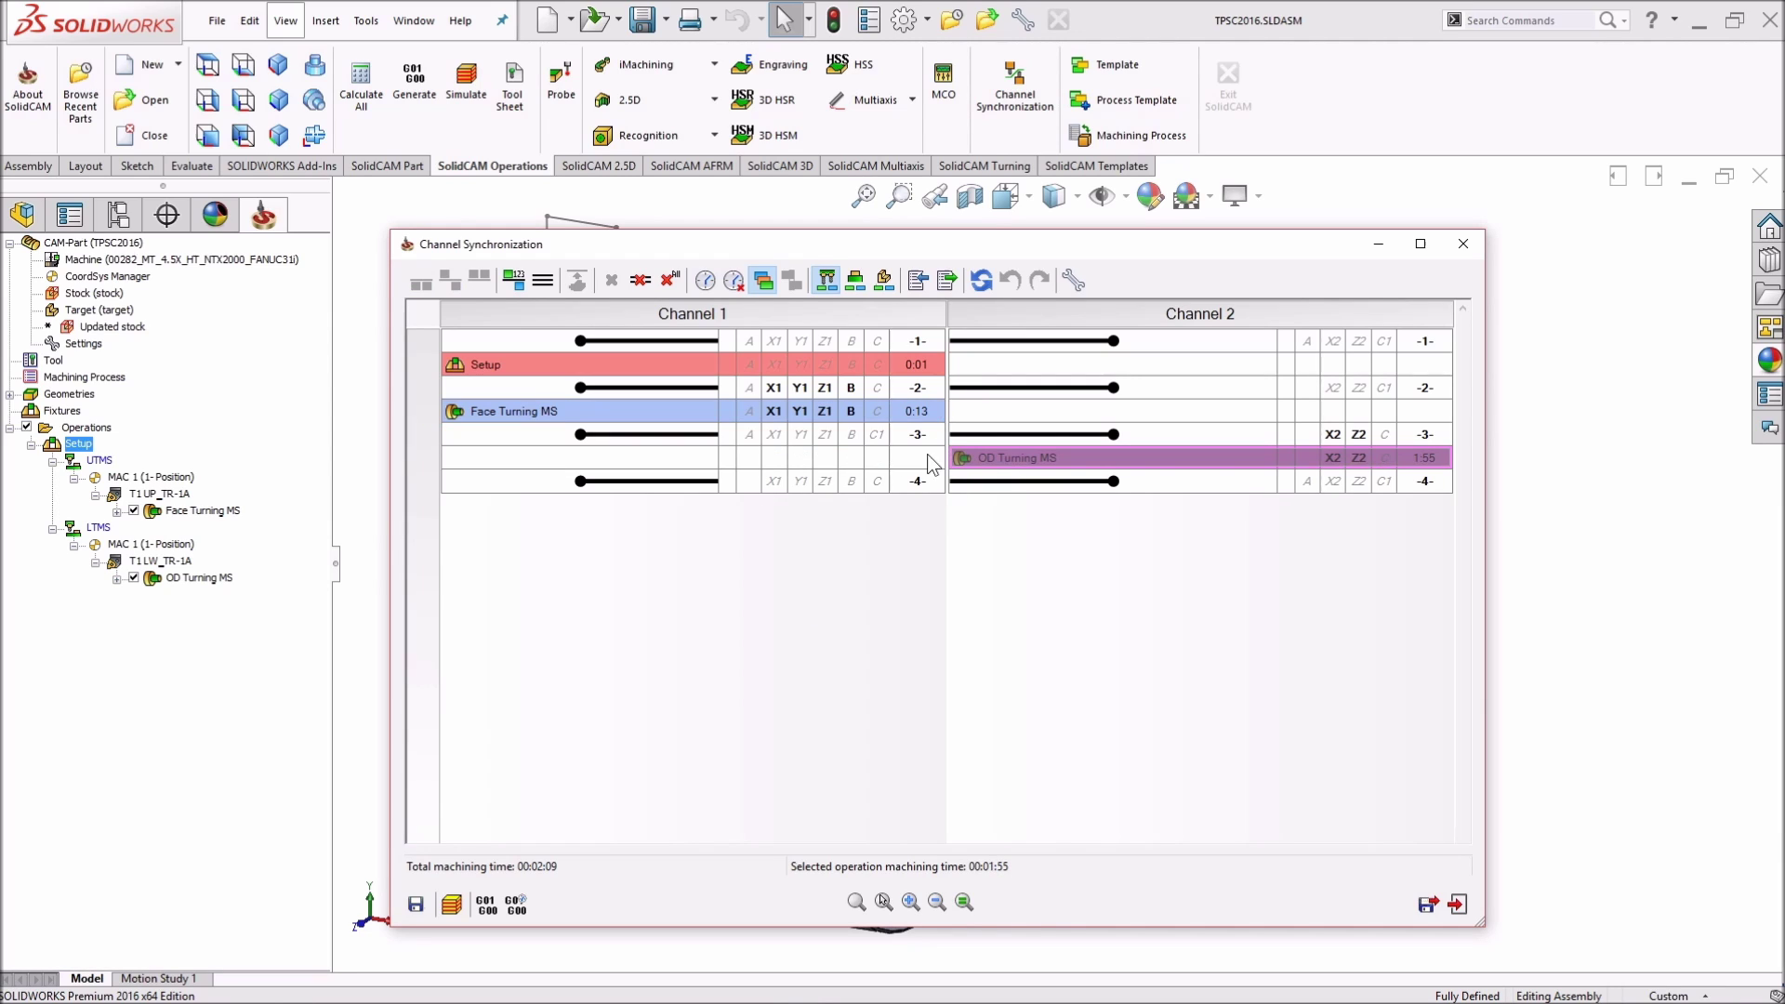
{"action": "left_click", "coordinate": [976, 443]}
{"action": "left_click", "coordinate": [833, 437]}
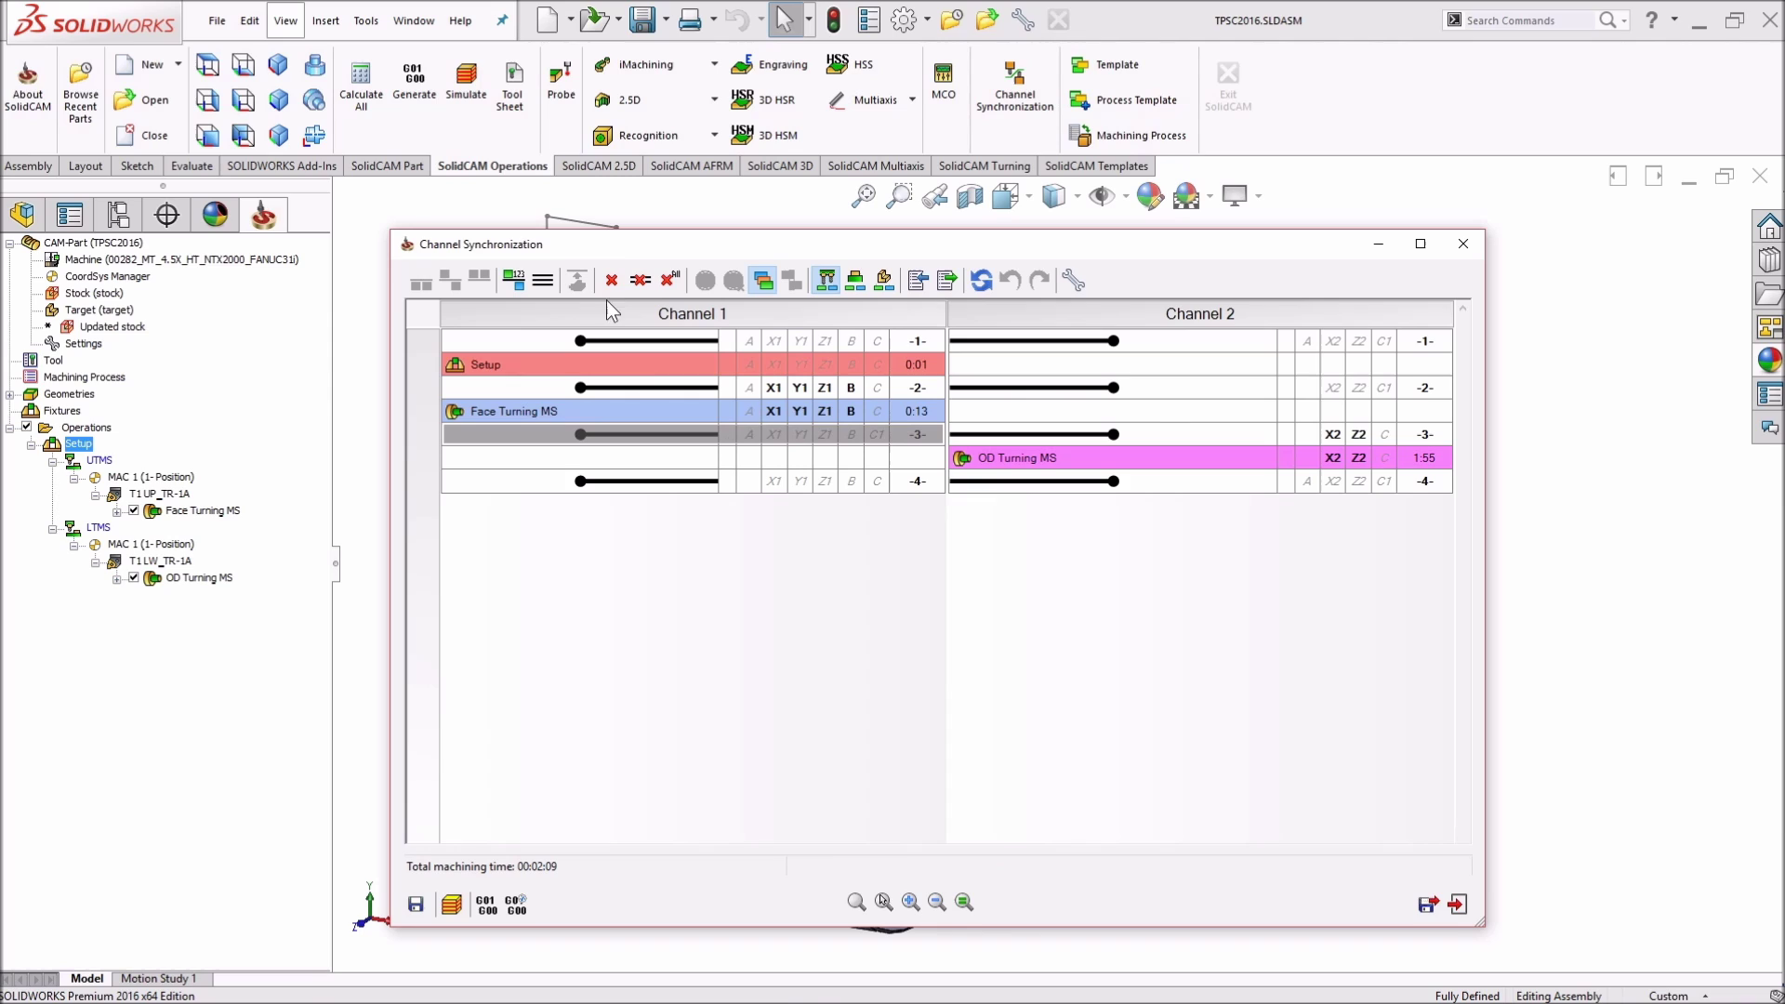
{"action": "left_click", "coordinate": [612, 281]}
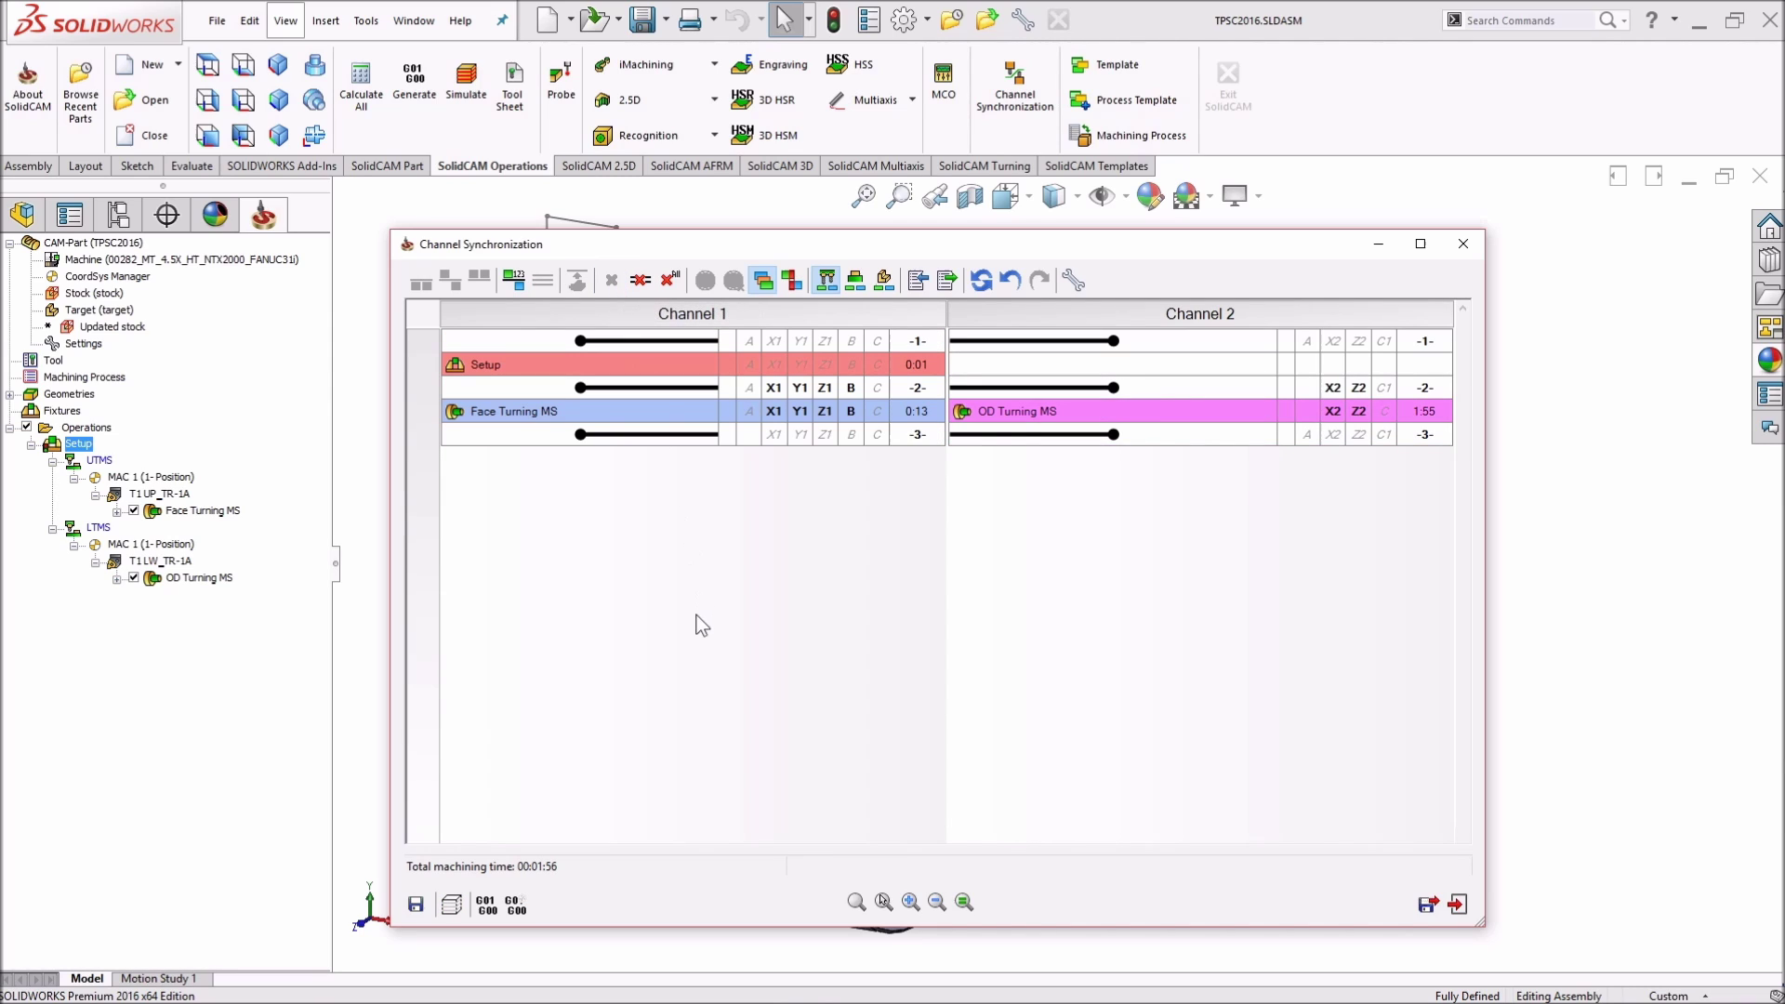
{"action": "left_click", "coordinate": [1047, 410]}
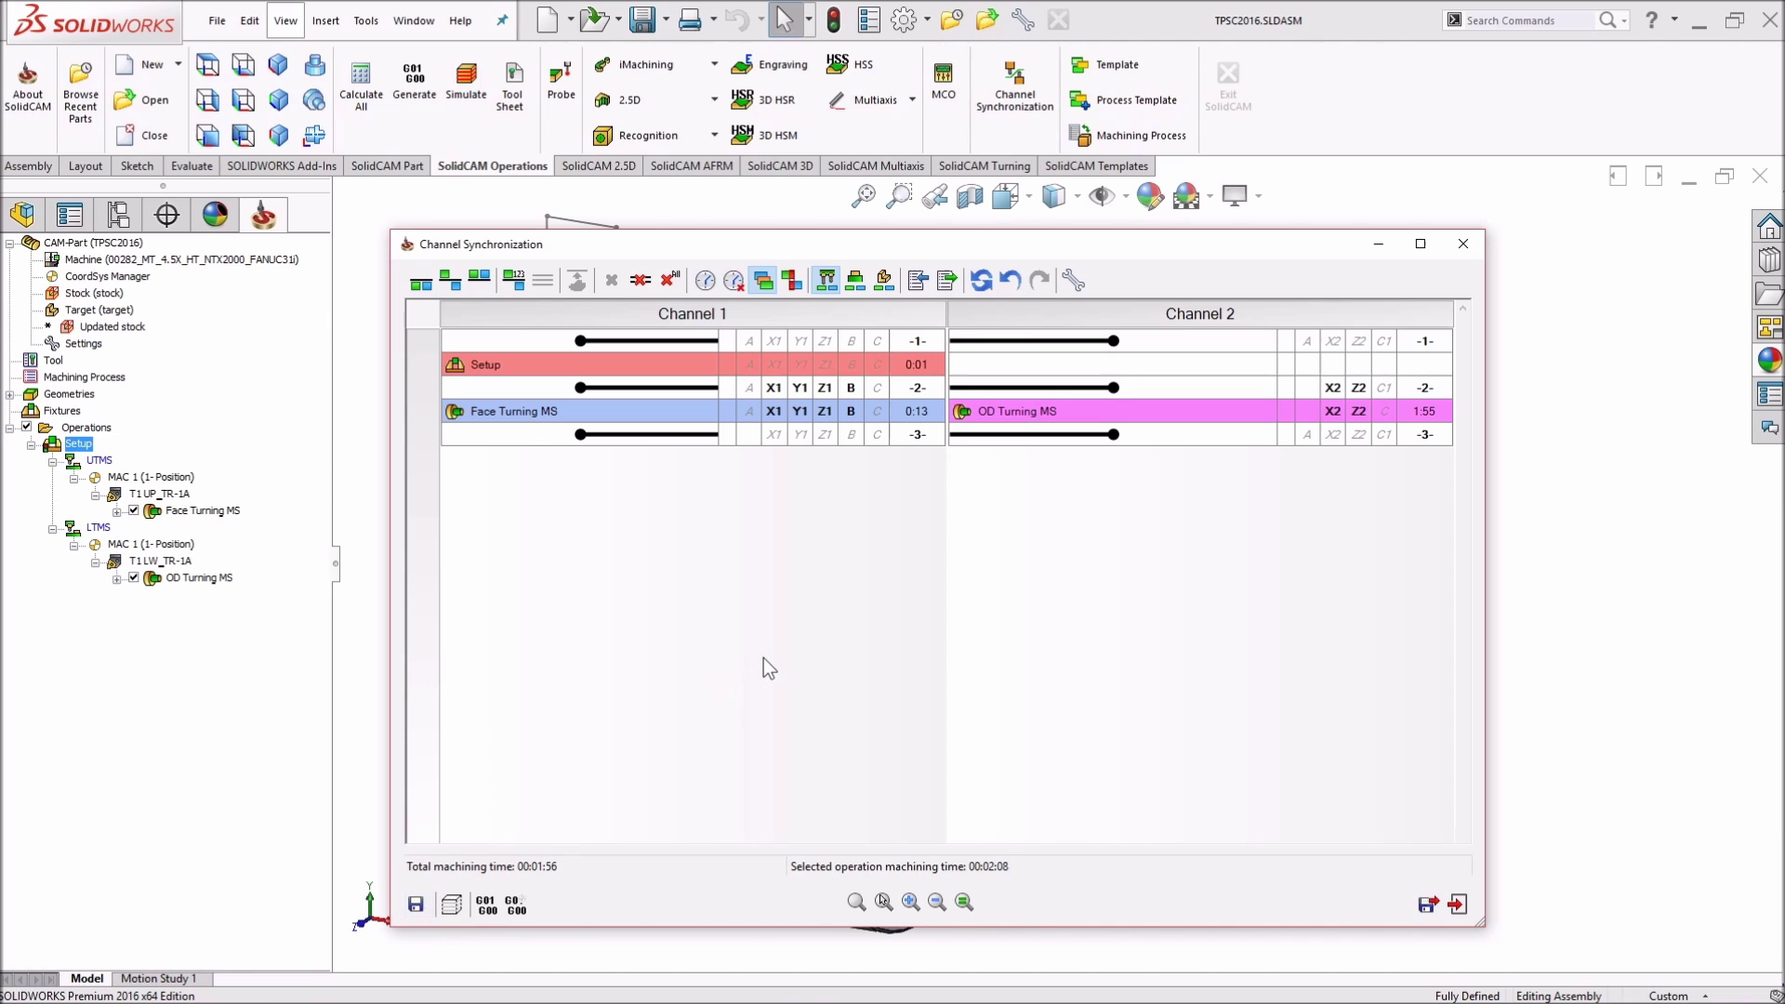
- Show the operations clash view, read Face Turning MS's spin-change warning, and exit synchronization
{"action": "left_click", "coordinate": [750, 431]}
{"action": "left_click", "coordinate": [792, 280]}
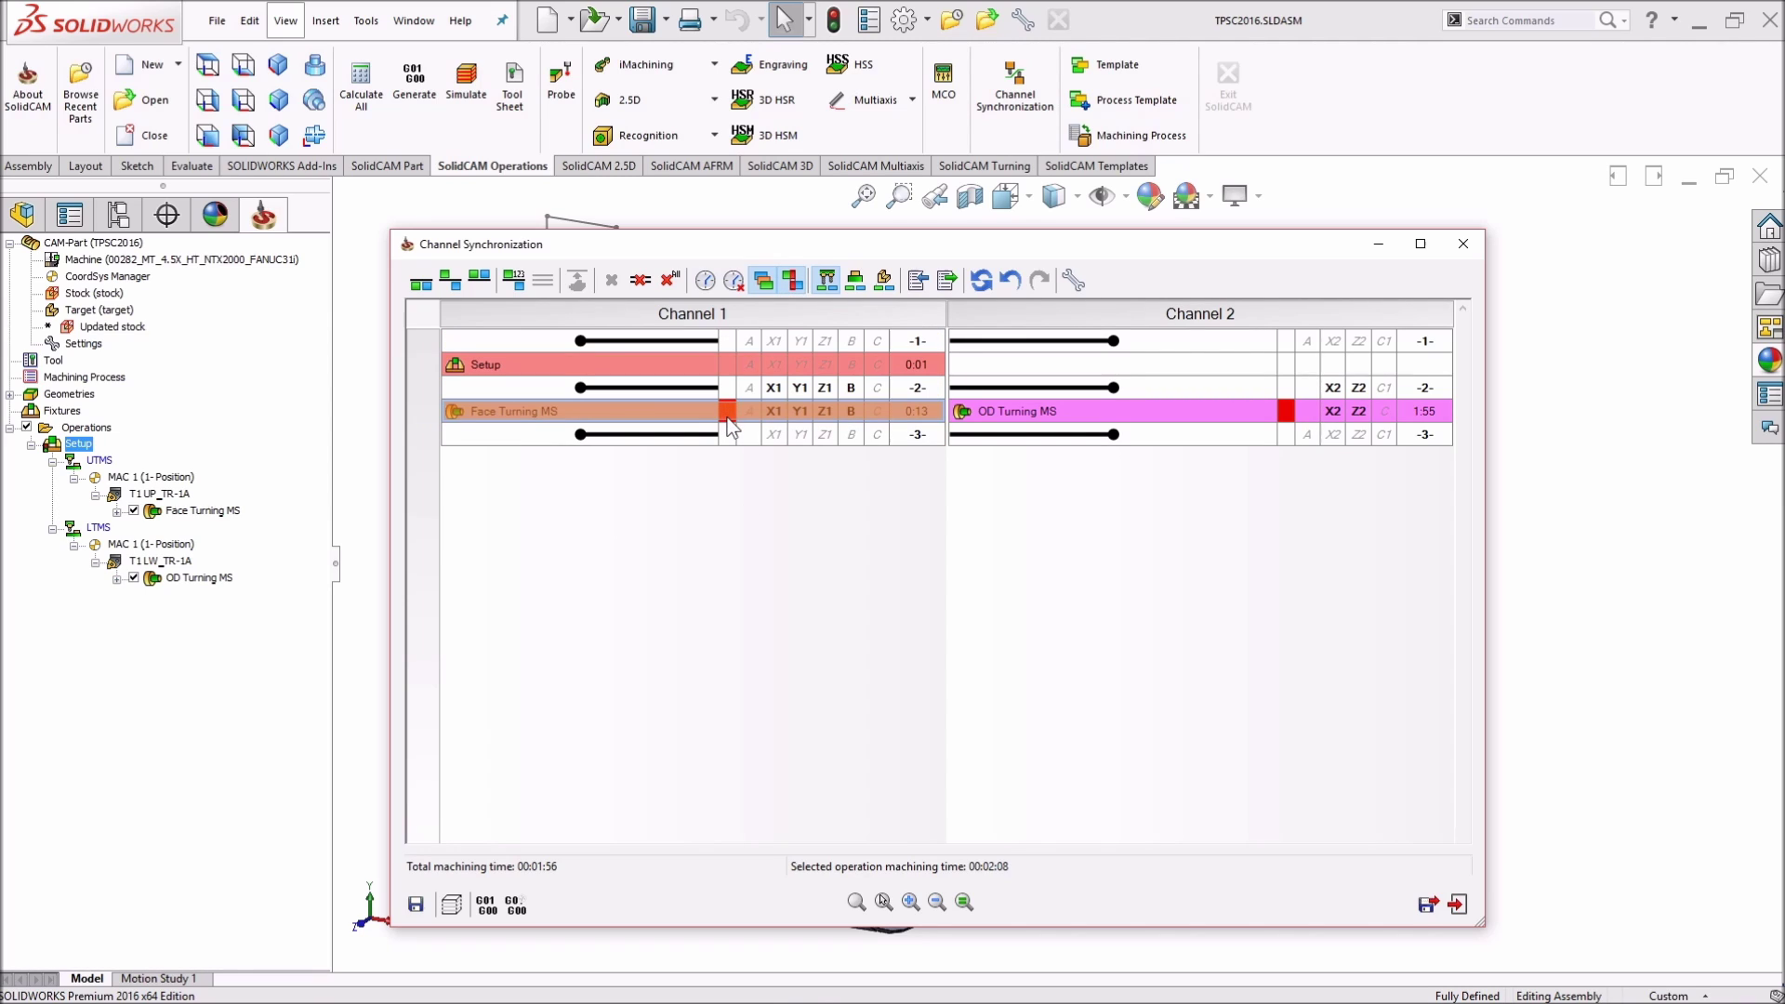
{"action": "mouse_move", "coordinate": [732, 421]}
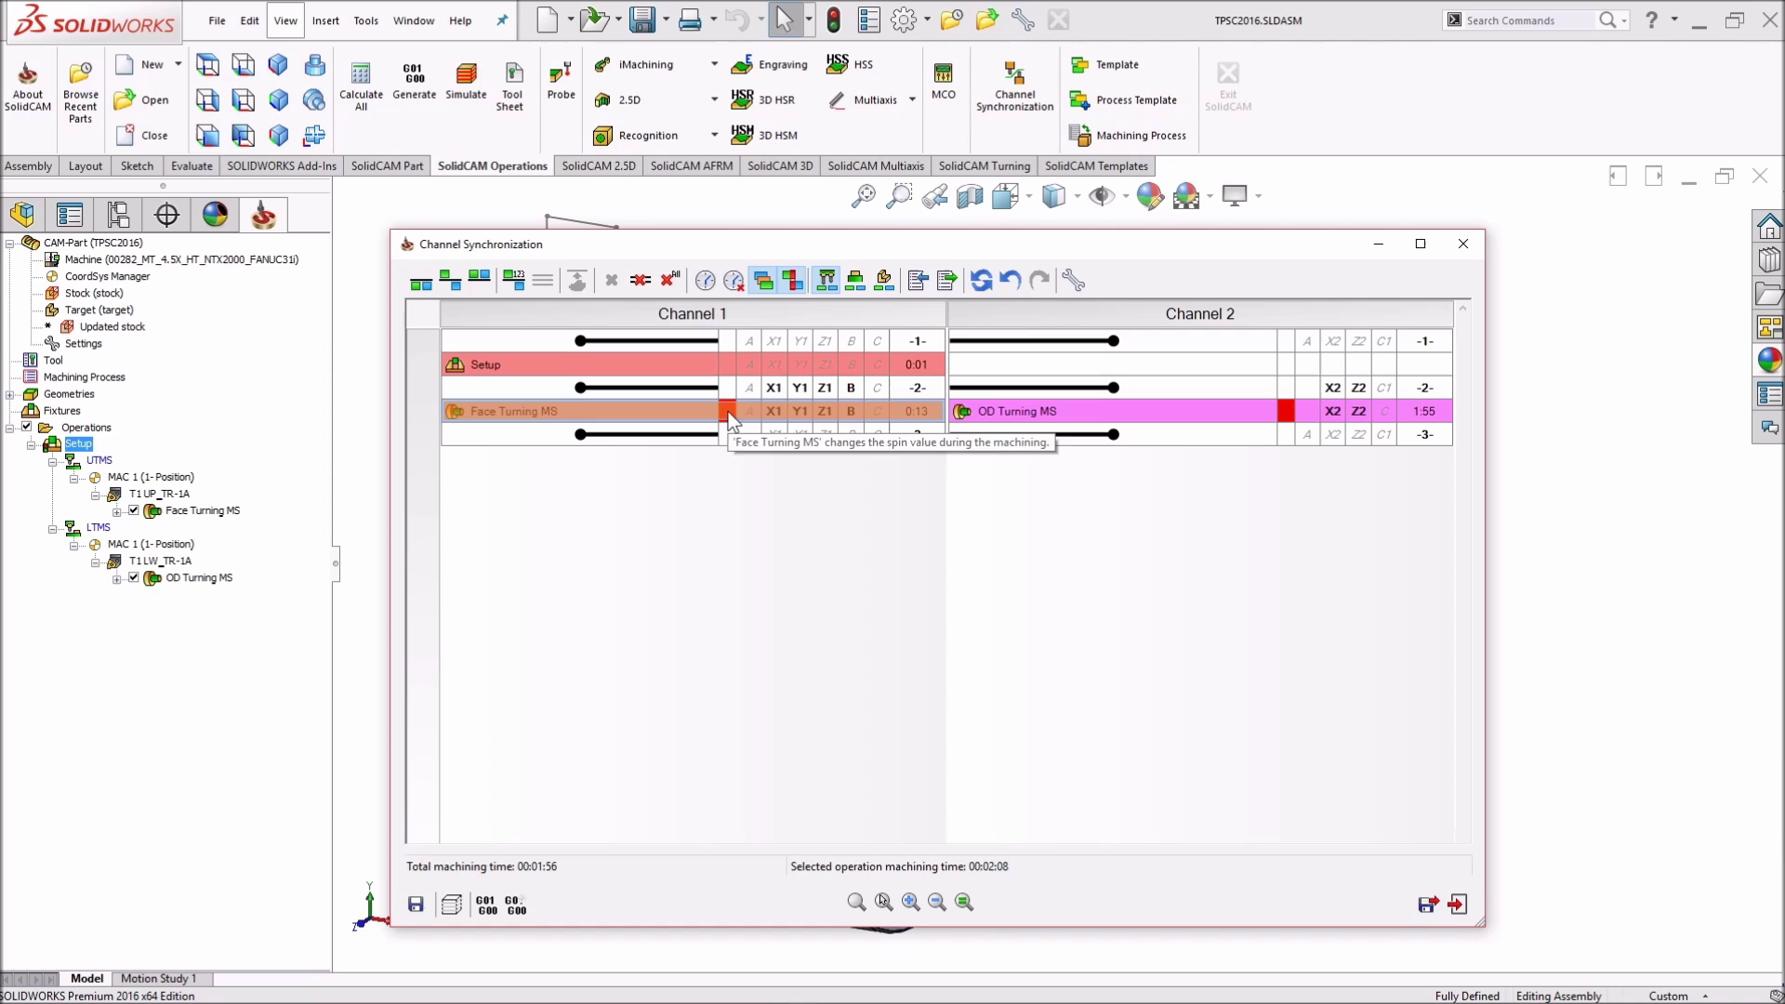
{"action": "left_click", "coordinate": [1457, 904]}
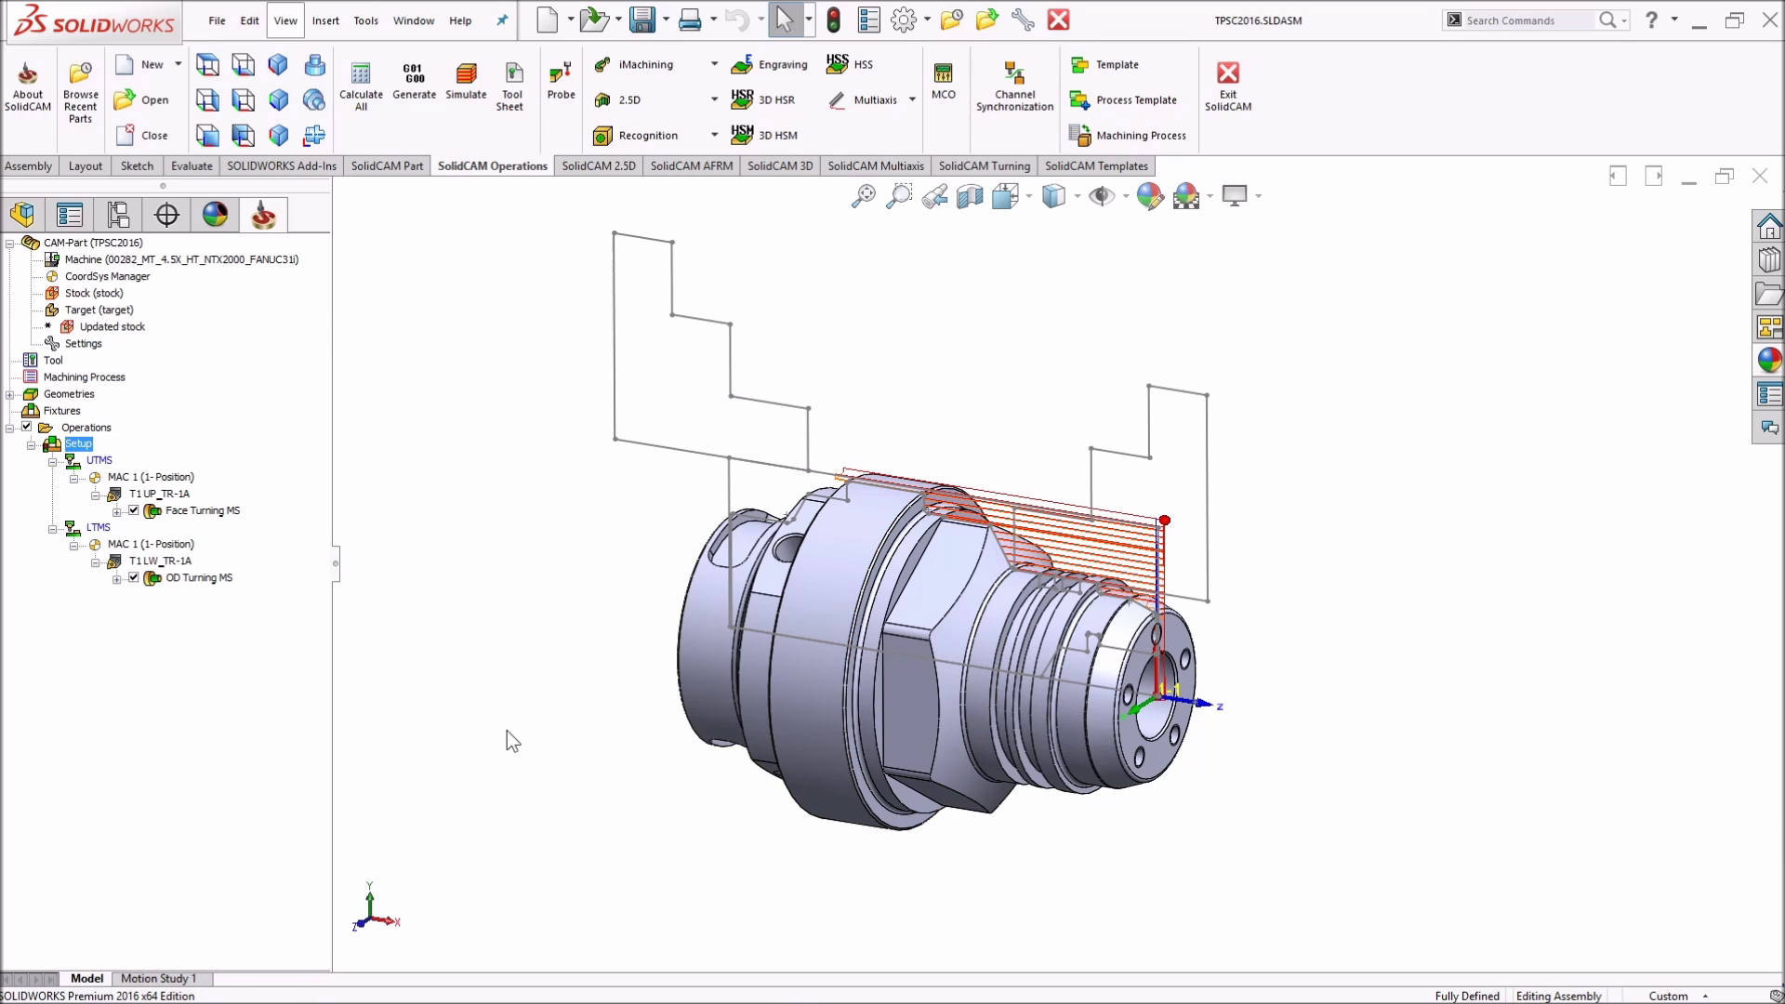
- Set Face Turning MS spin rate and spin finish to 800 rpm
{"action": "left_click", "coordinate": [195, 510]}
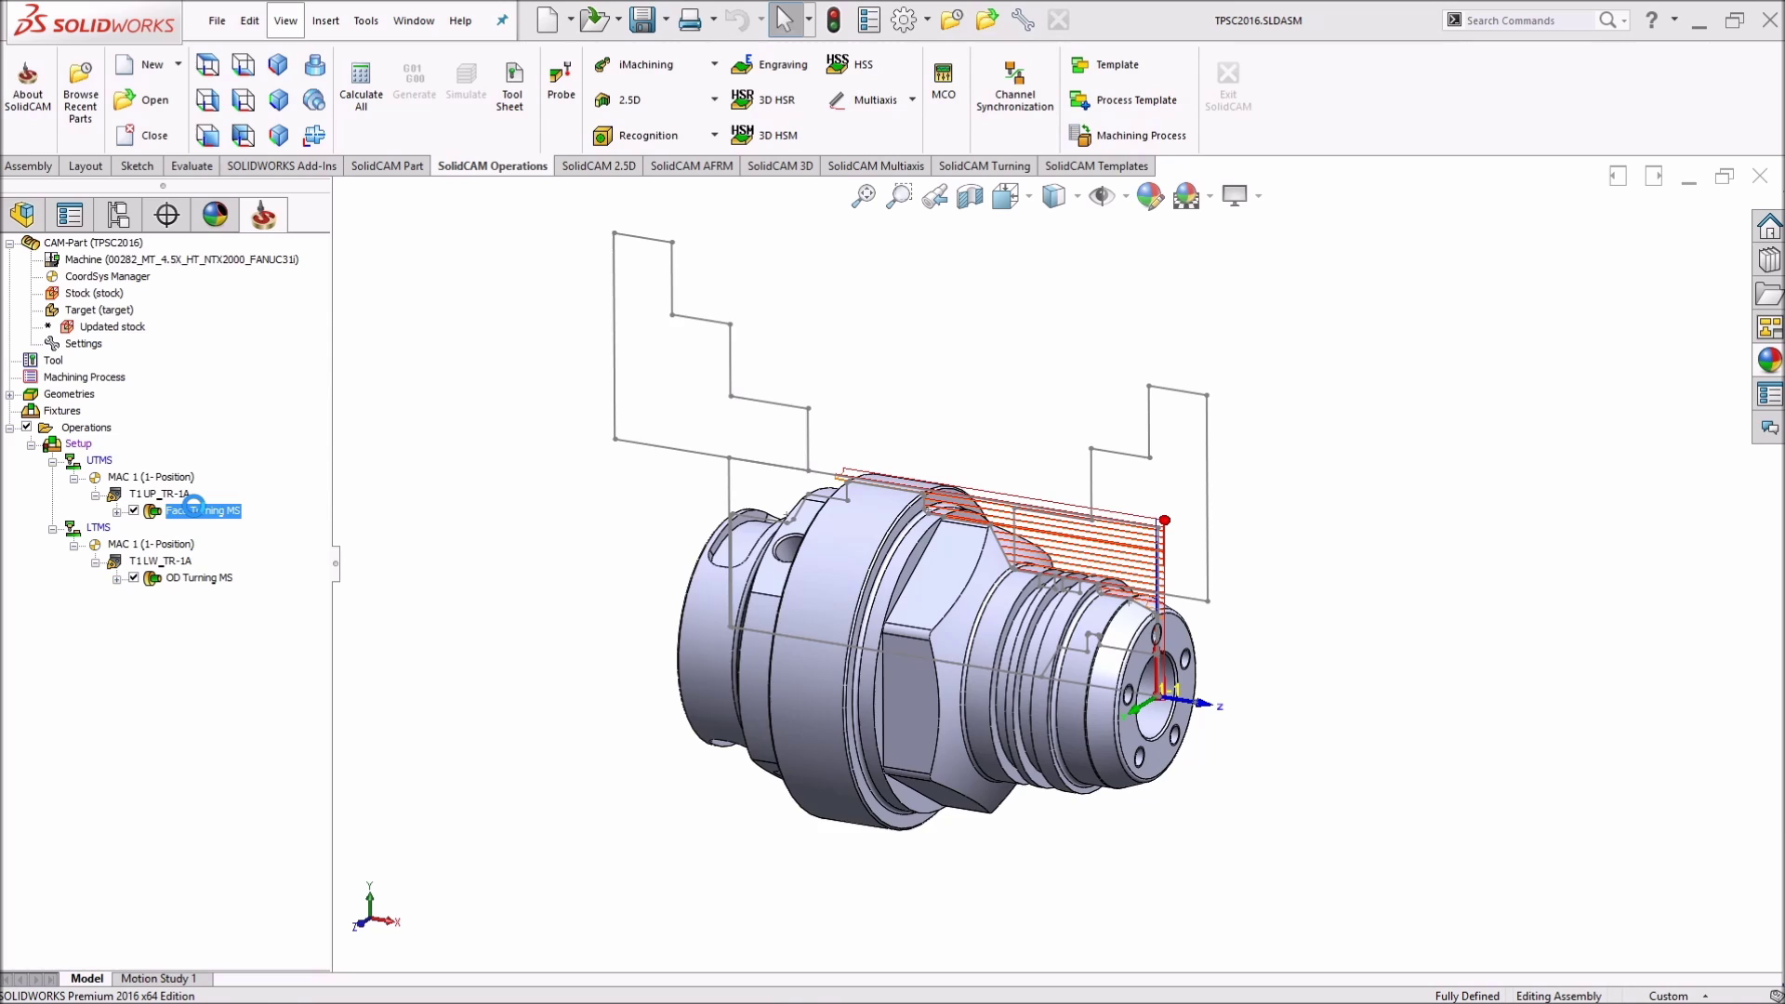
{"action": "left_click", "coordinate": [534, 395]}
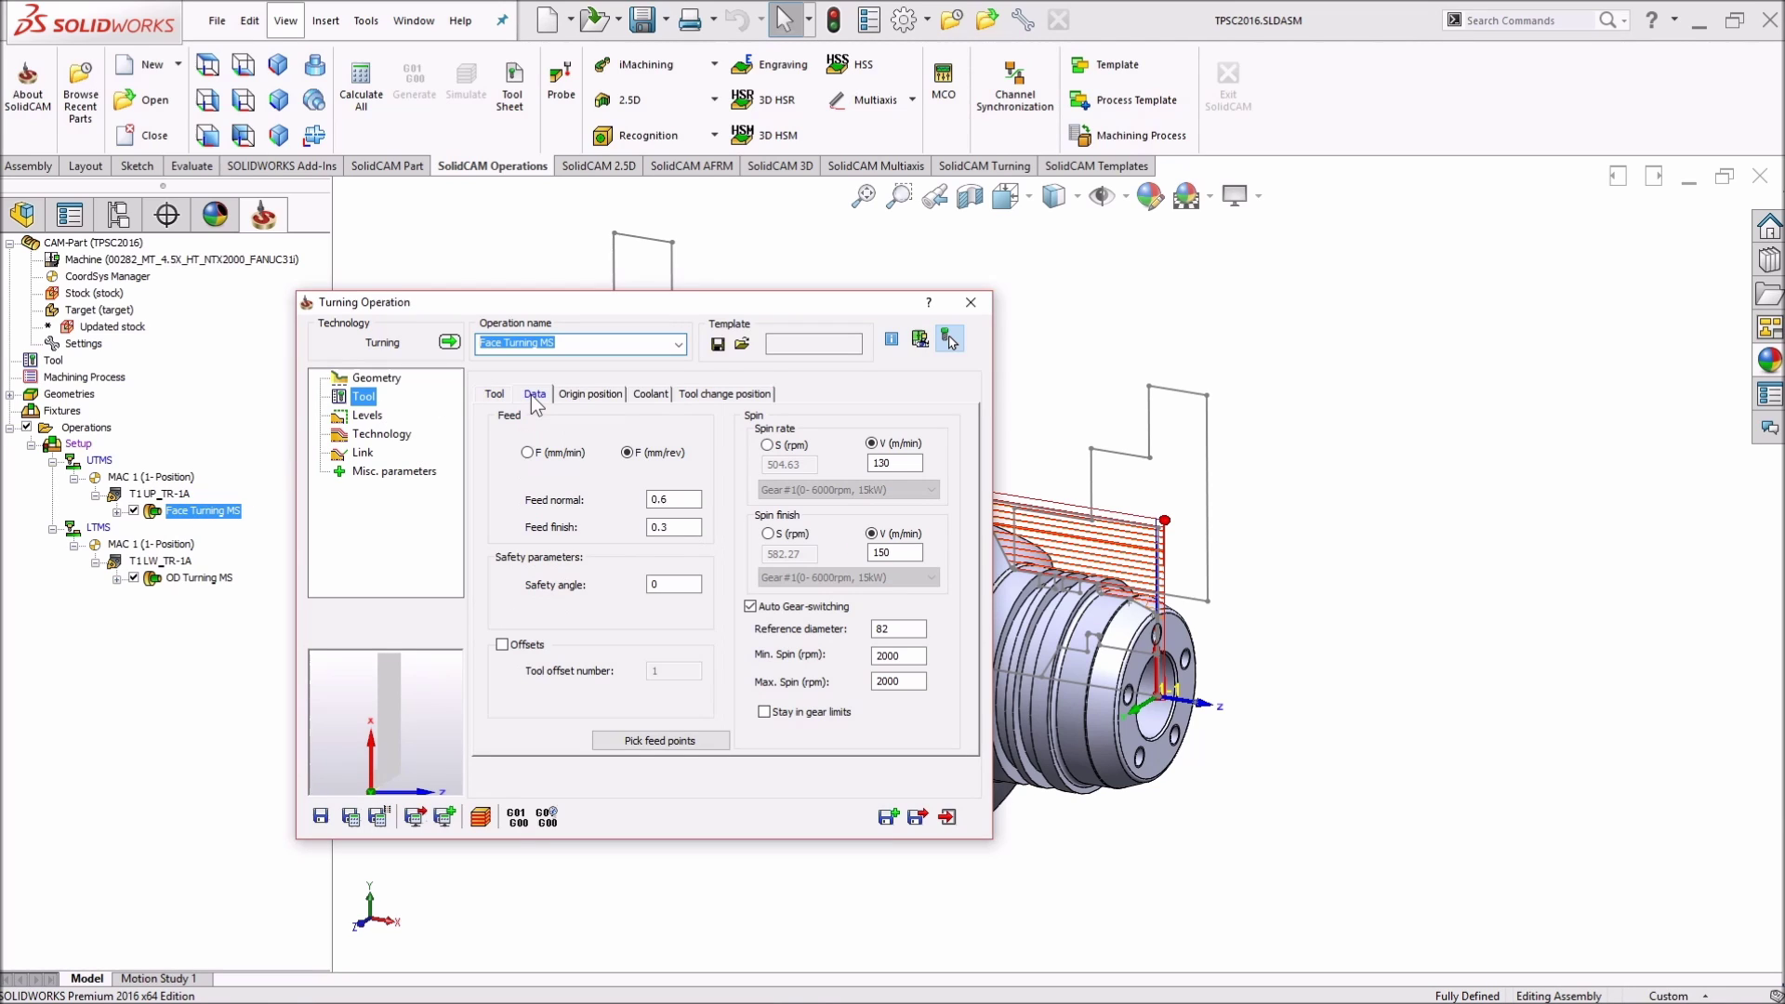
{"action": "left_click", "coordinate": [767, 445]}
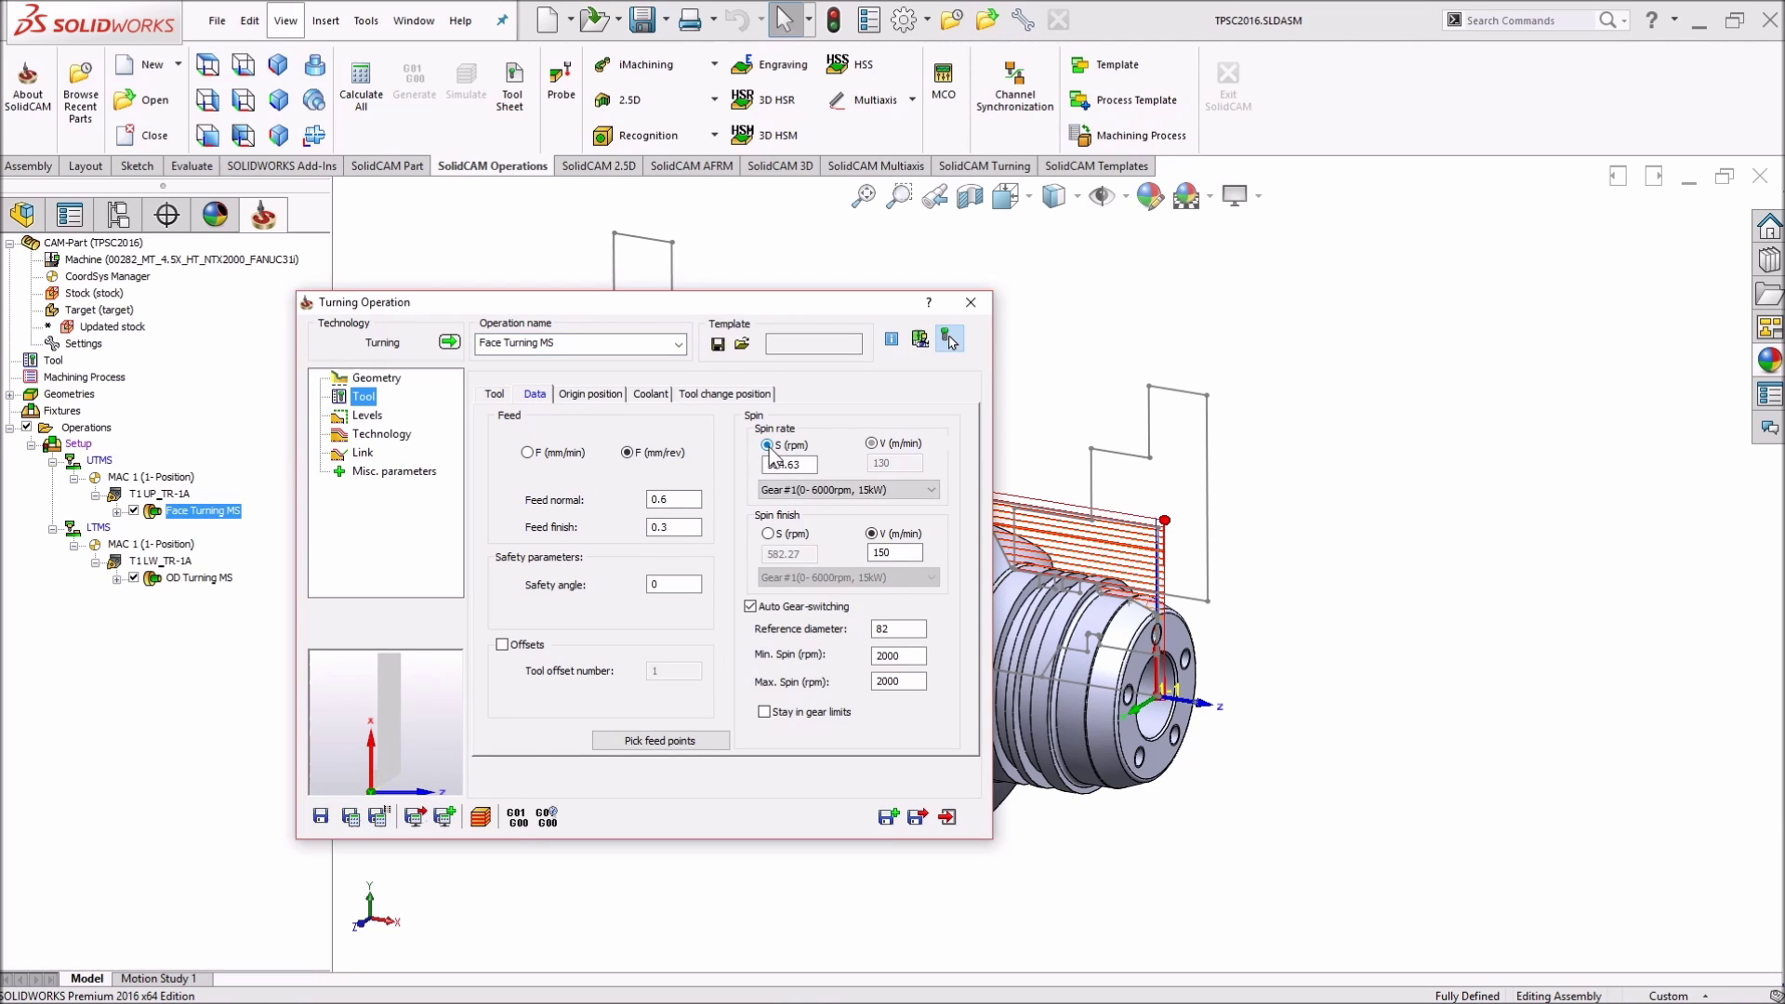
{"action": "left_click", "coordinate": [768, 535]}
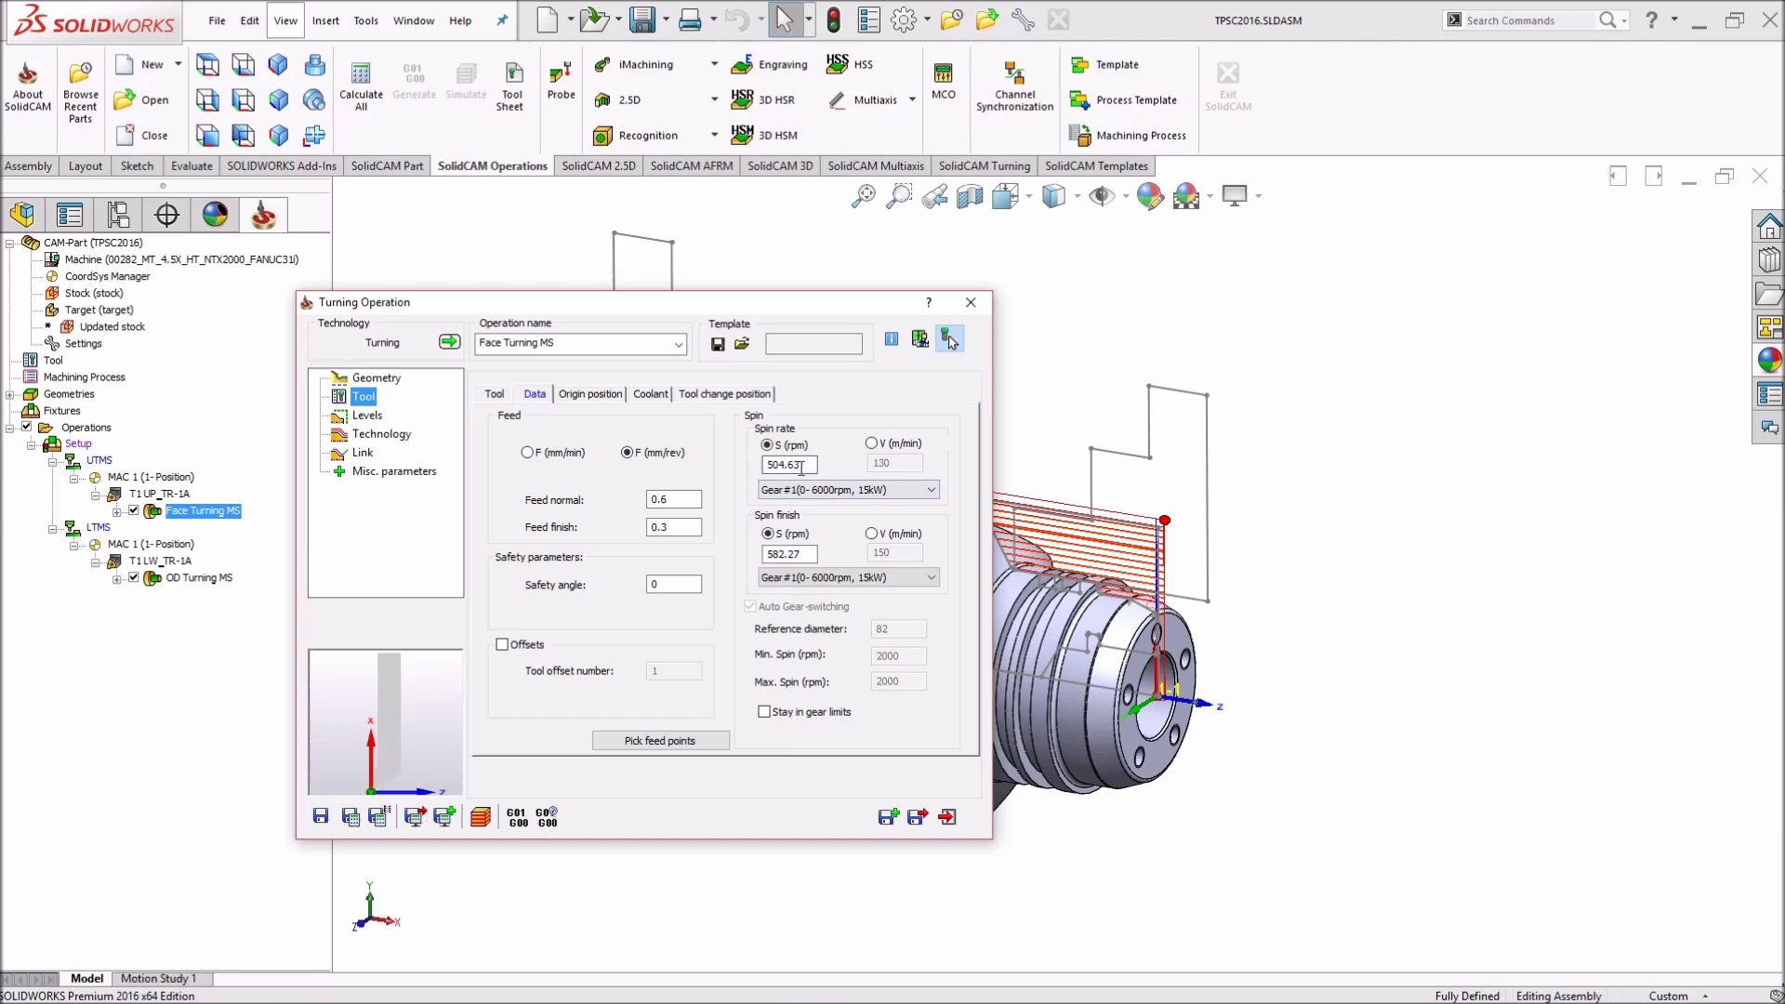
{"action": "double_click", "coordinate": [786, 464]}
{"action": "type", "text": "800"}
{"action": "double_click", "coordinate": [786, 554]}
{"action": "type", "text": "800"}
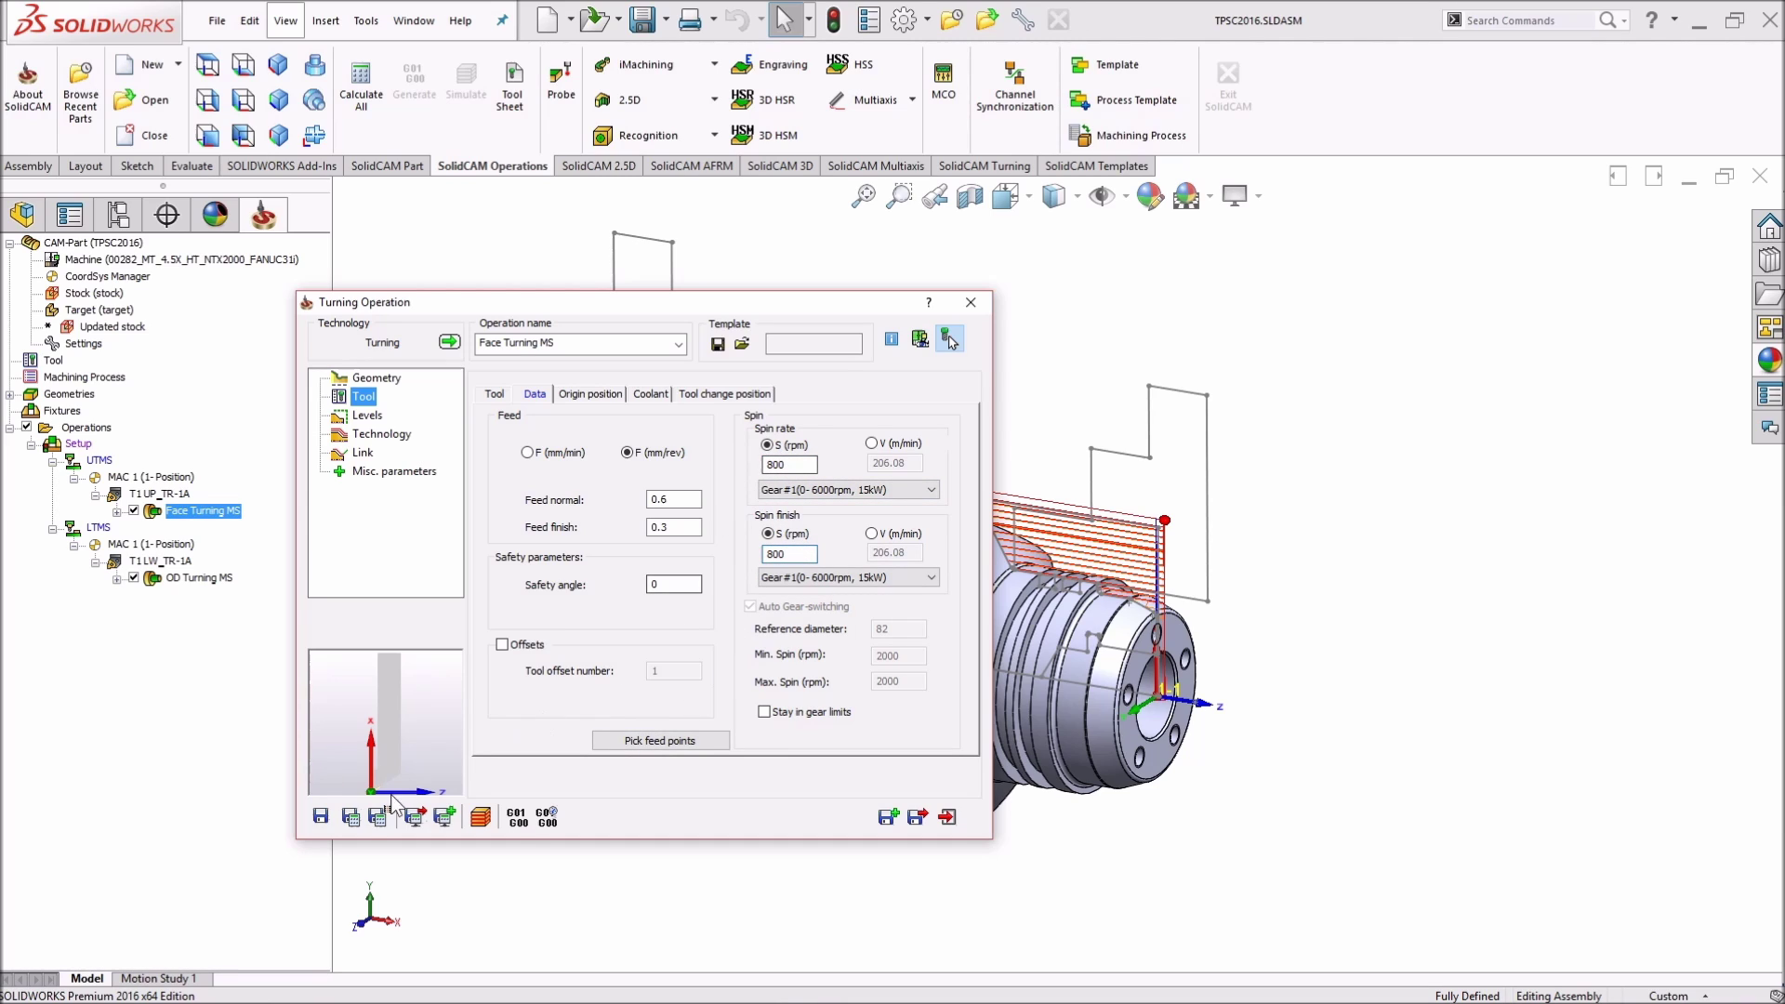
- Save and recalculate Face Turning MS, then open OD Turning MS keeping spin at 800 rpm
{"action": "left_click", "coordinate": [351, 816]}
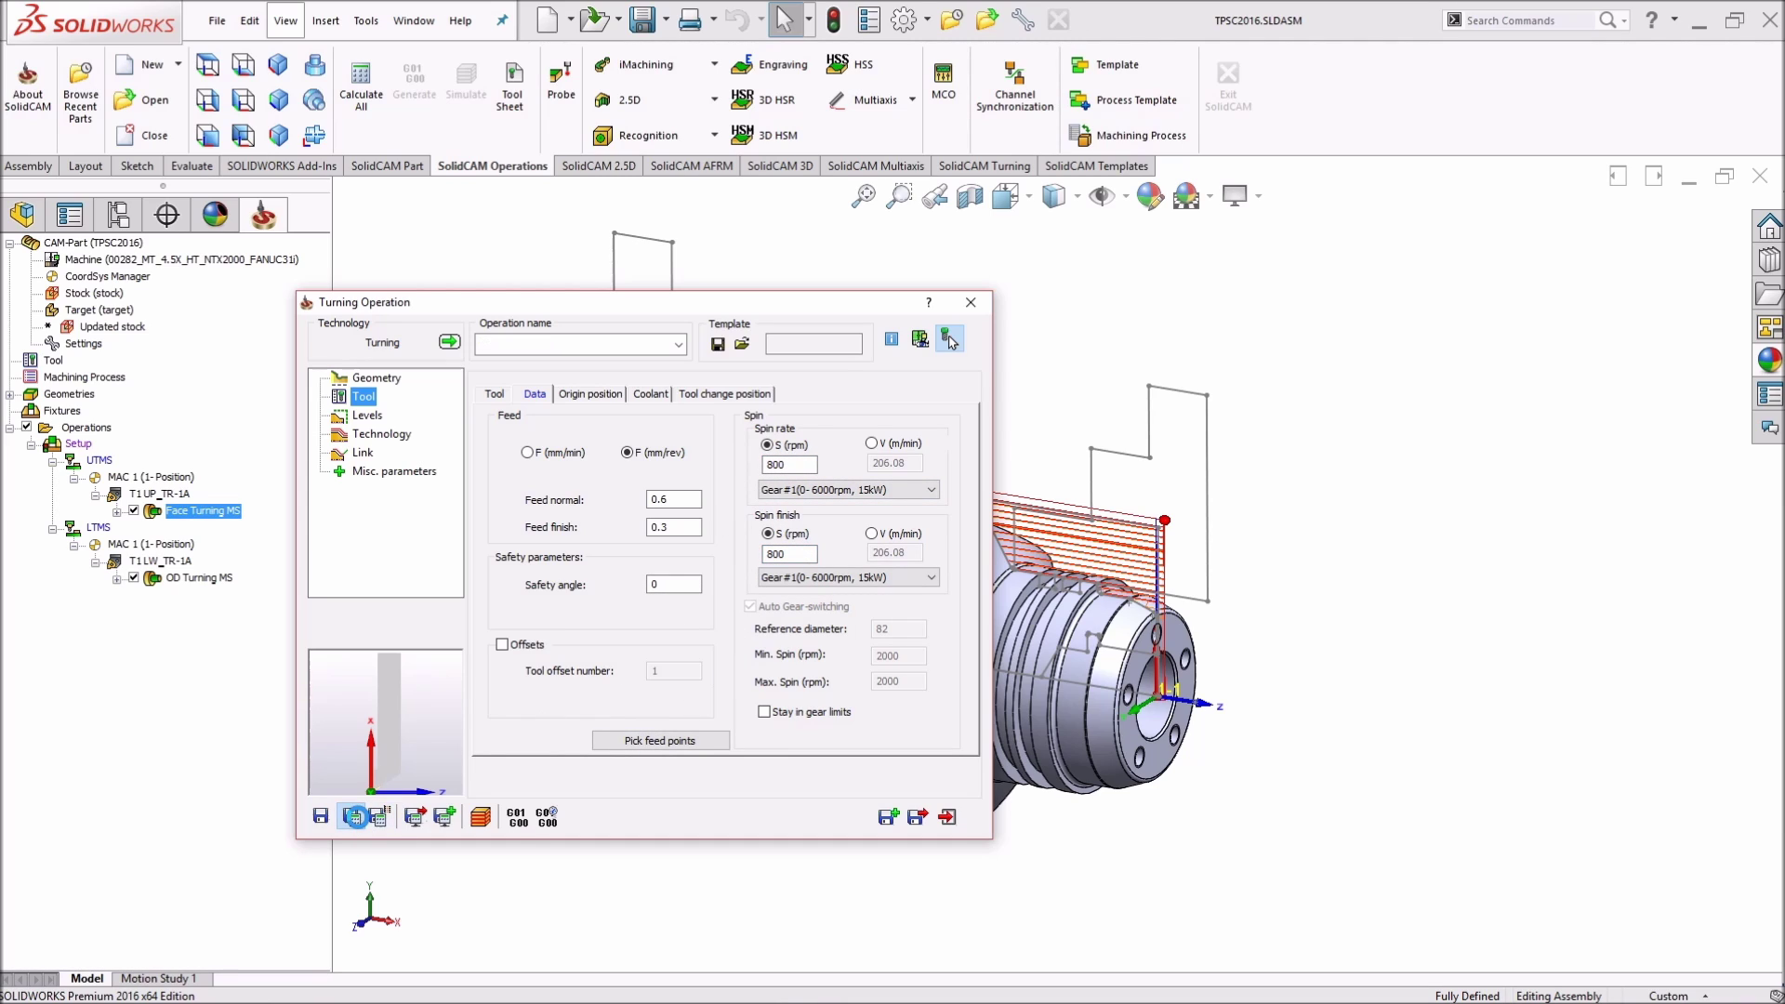
{"action": "left_click", "coordinate": [918, 816]}
{"action": "left_click", "coordinate": [186, 578]}
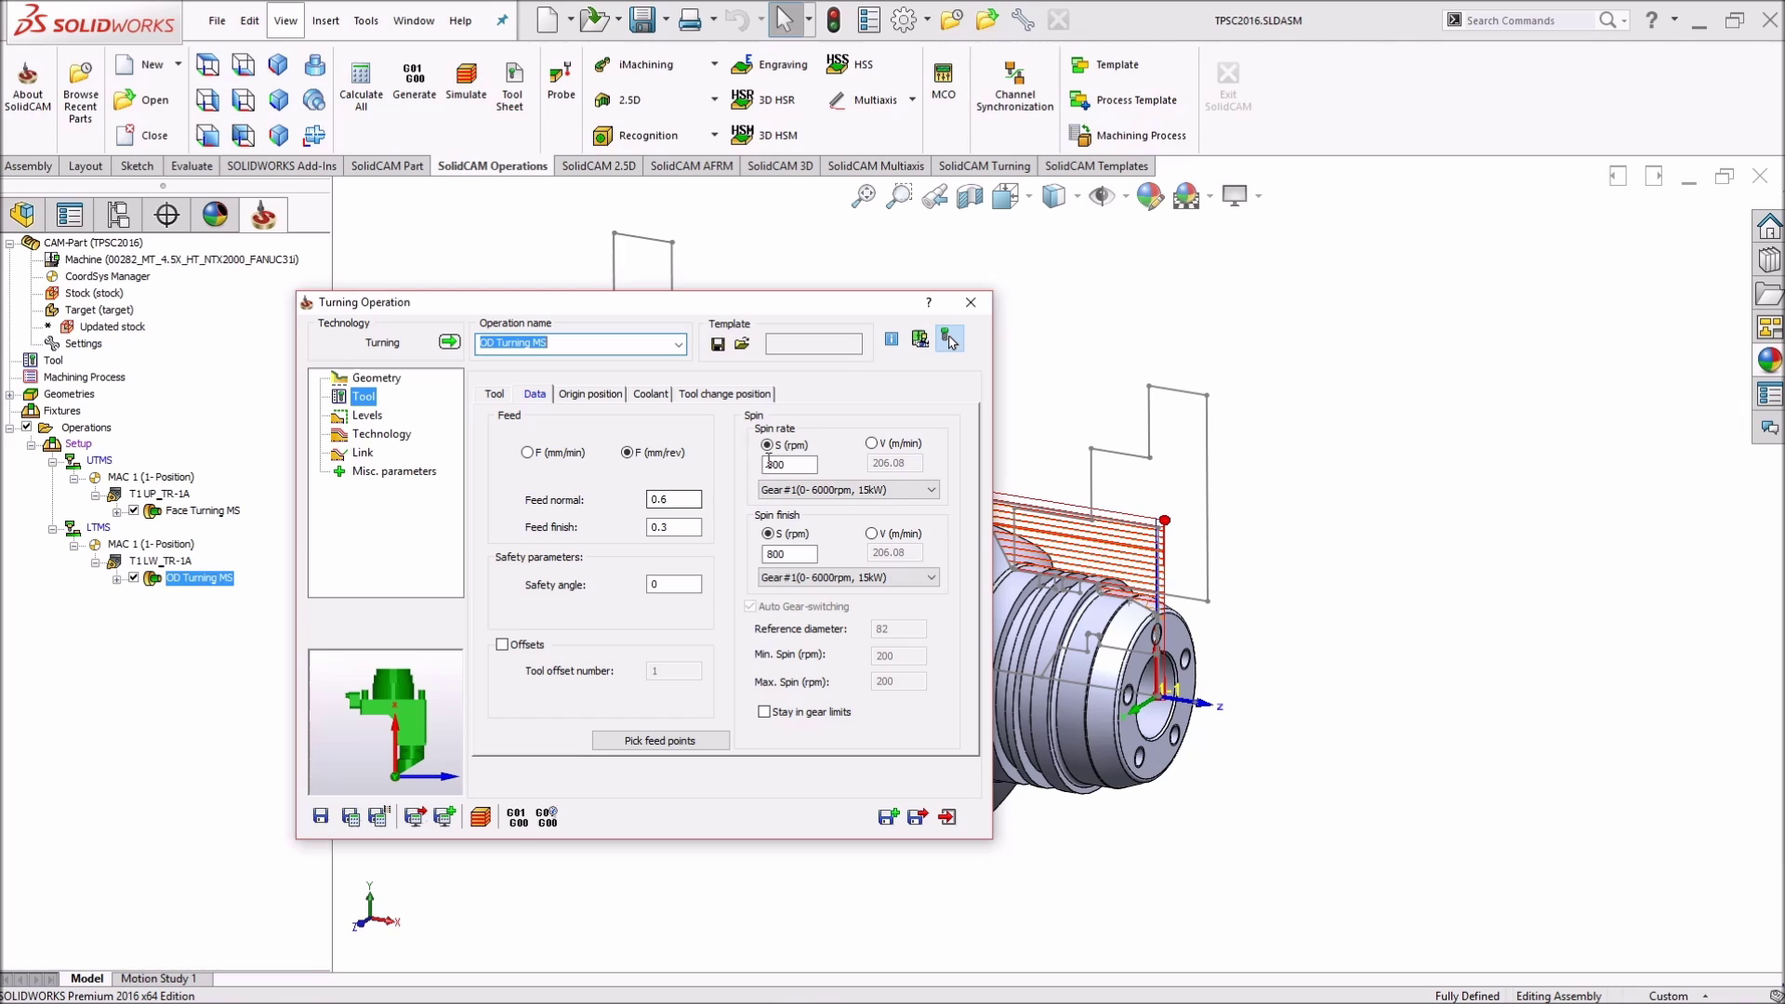
{"action": "left_click", "coordinate": [768, 447]}
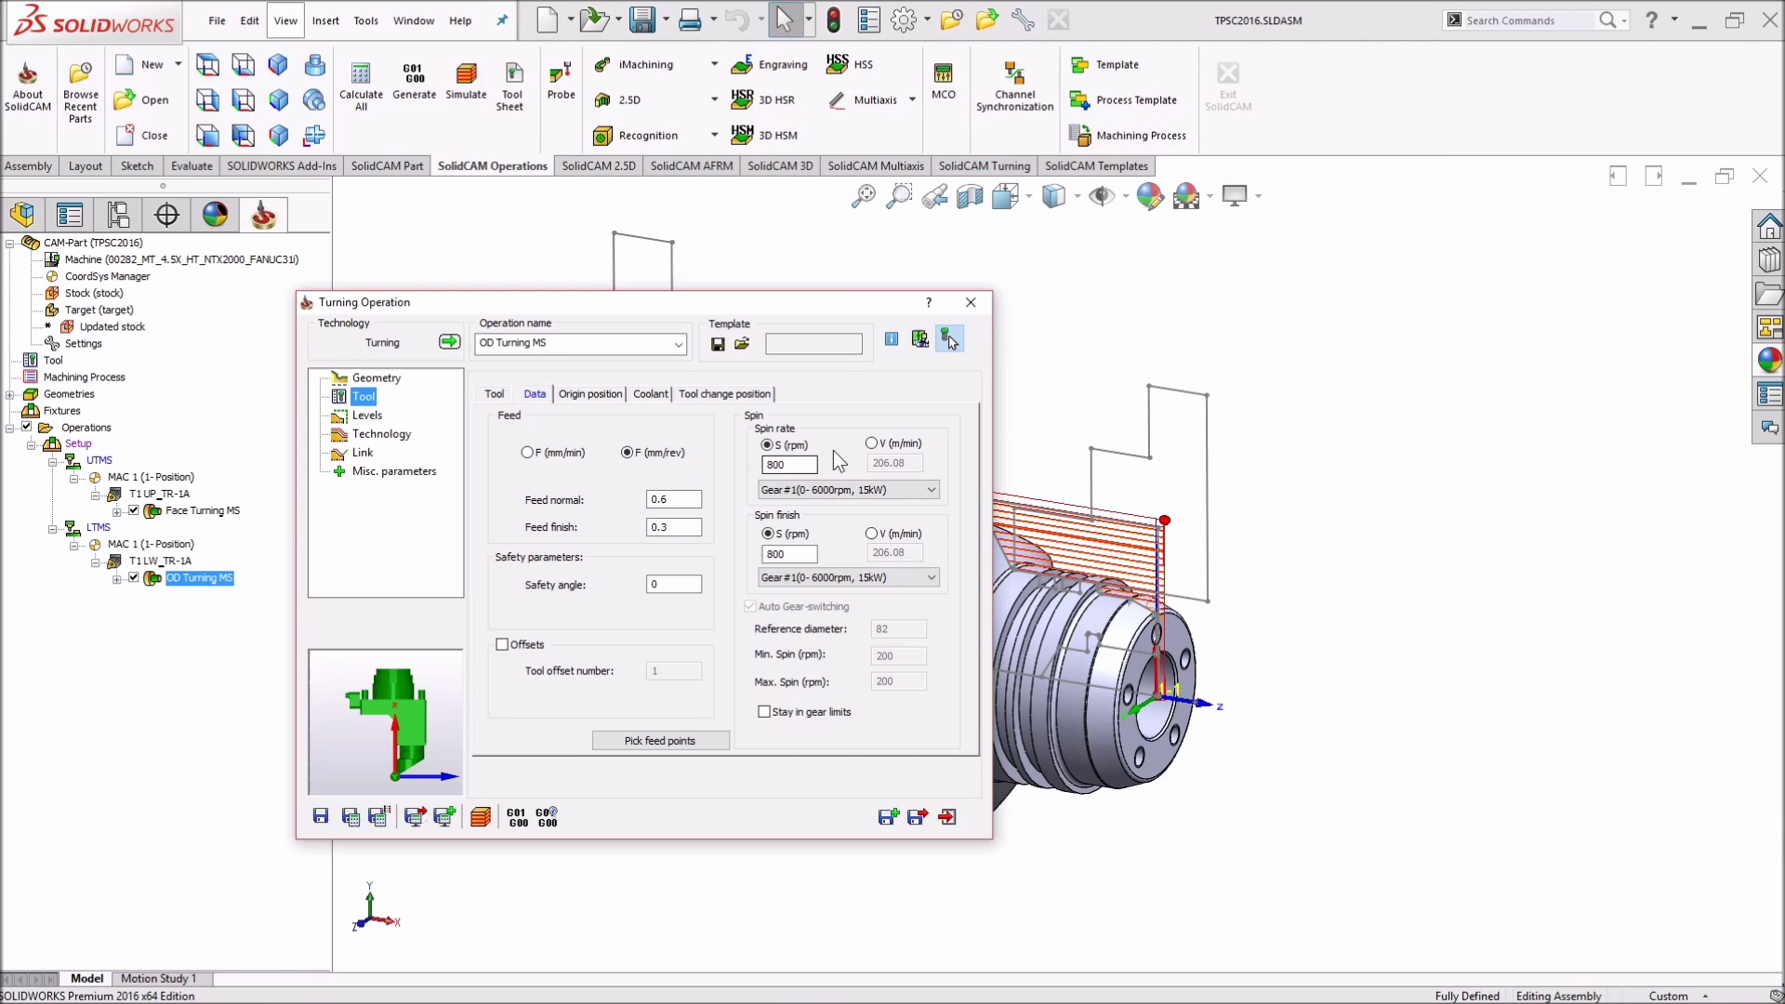
- Inspect OD Turning MS on the machine preview with stock shown, then save and exit
{"action": "left_click", "coordinate": [921, 338]}
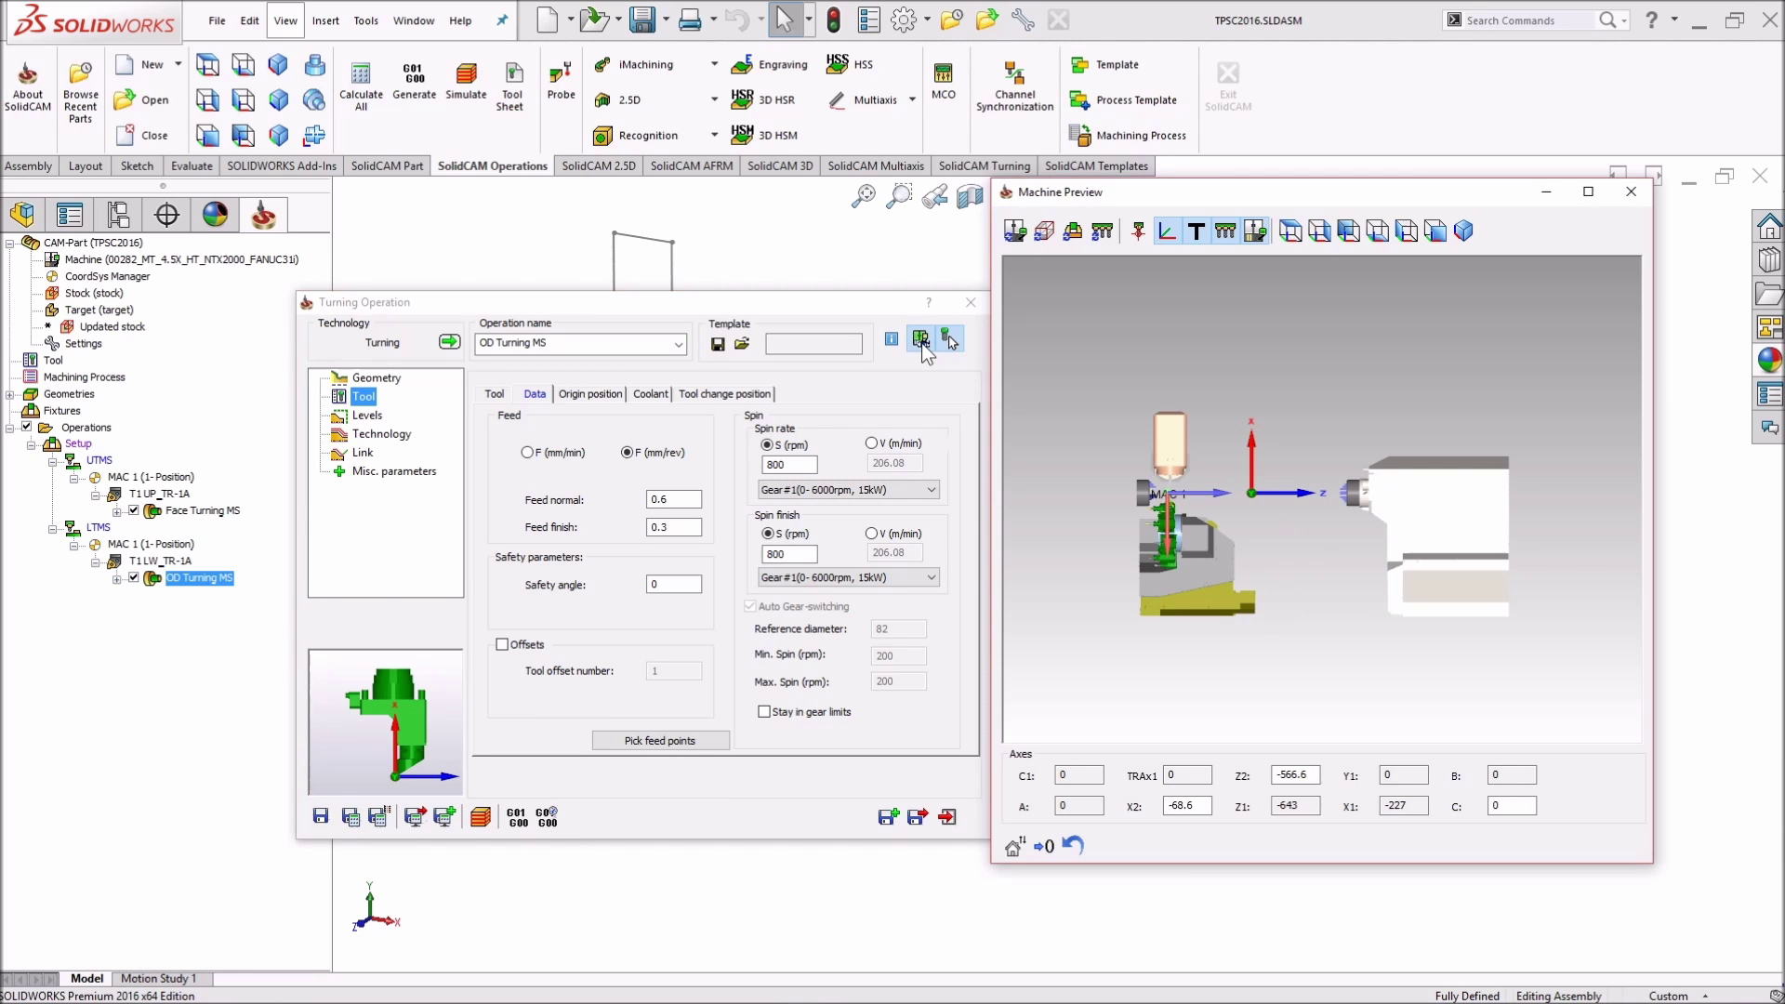
{"action": "scroll", "coordinate": [1186, 528], "scroll_direction": "up", "scroll_amount": 5}
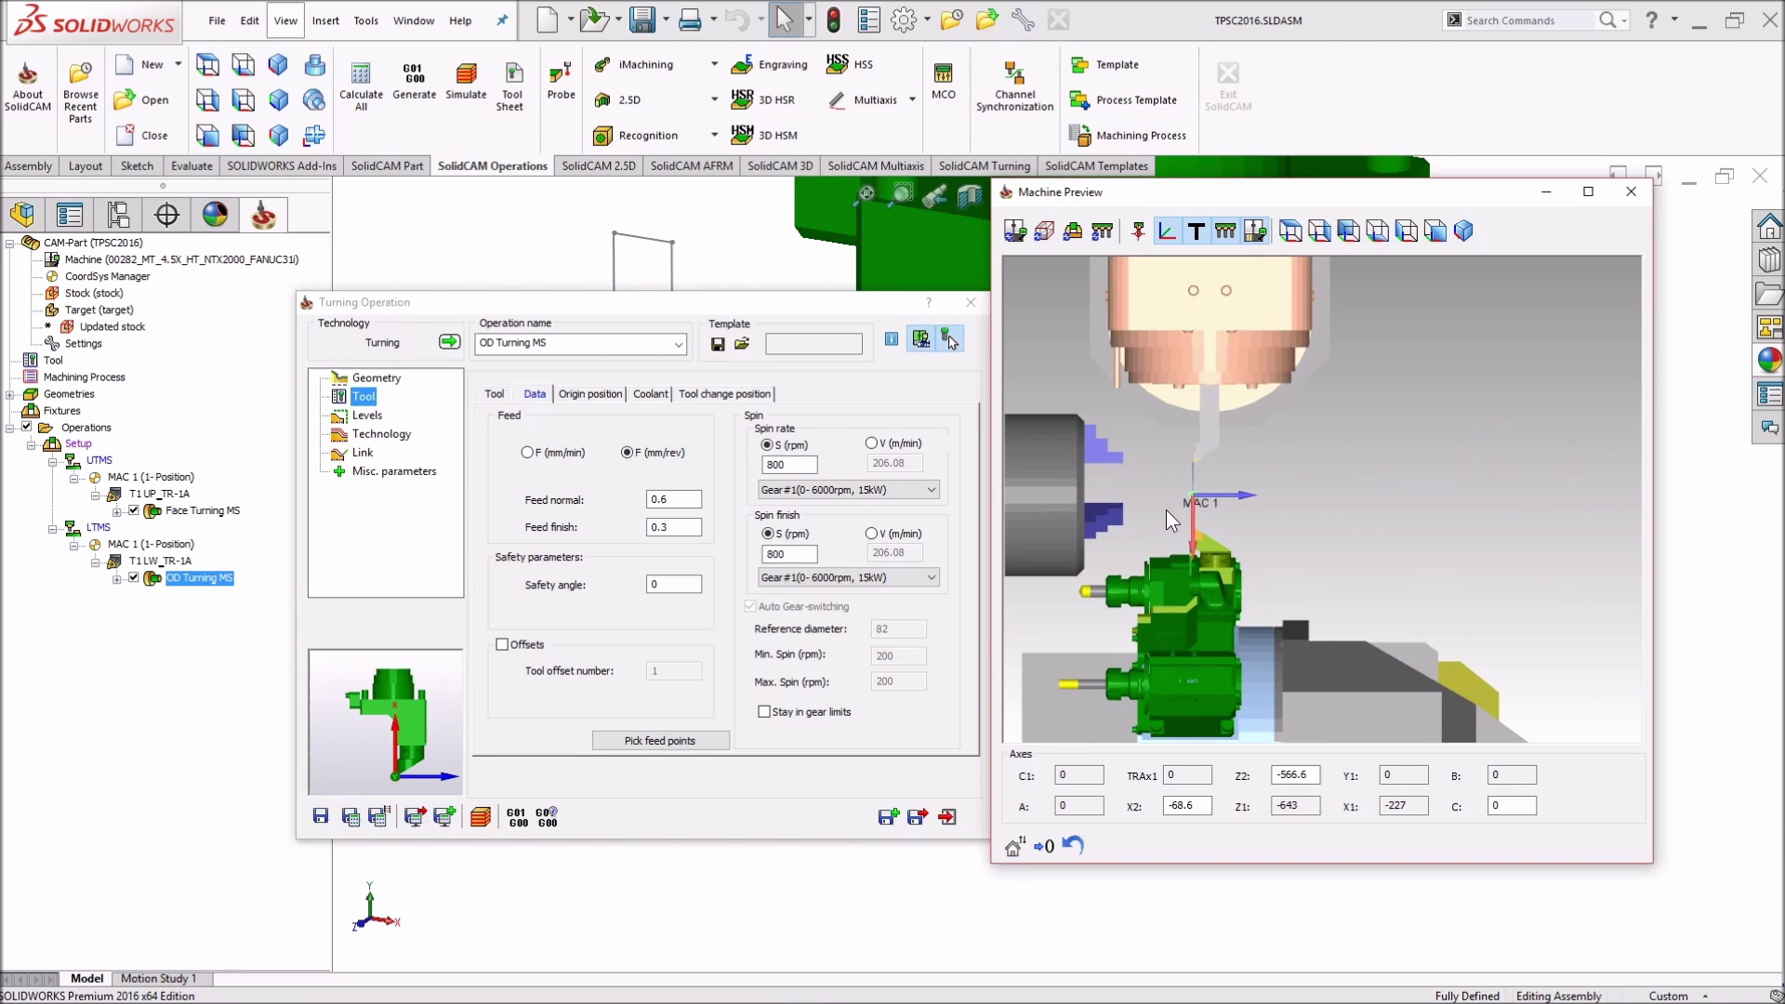
{"action": "left_click_drag", "start_coordinate": [1168, 512], "coordinate": [1357, 446]}
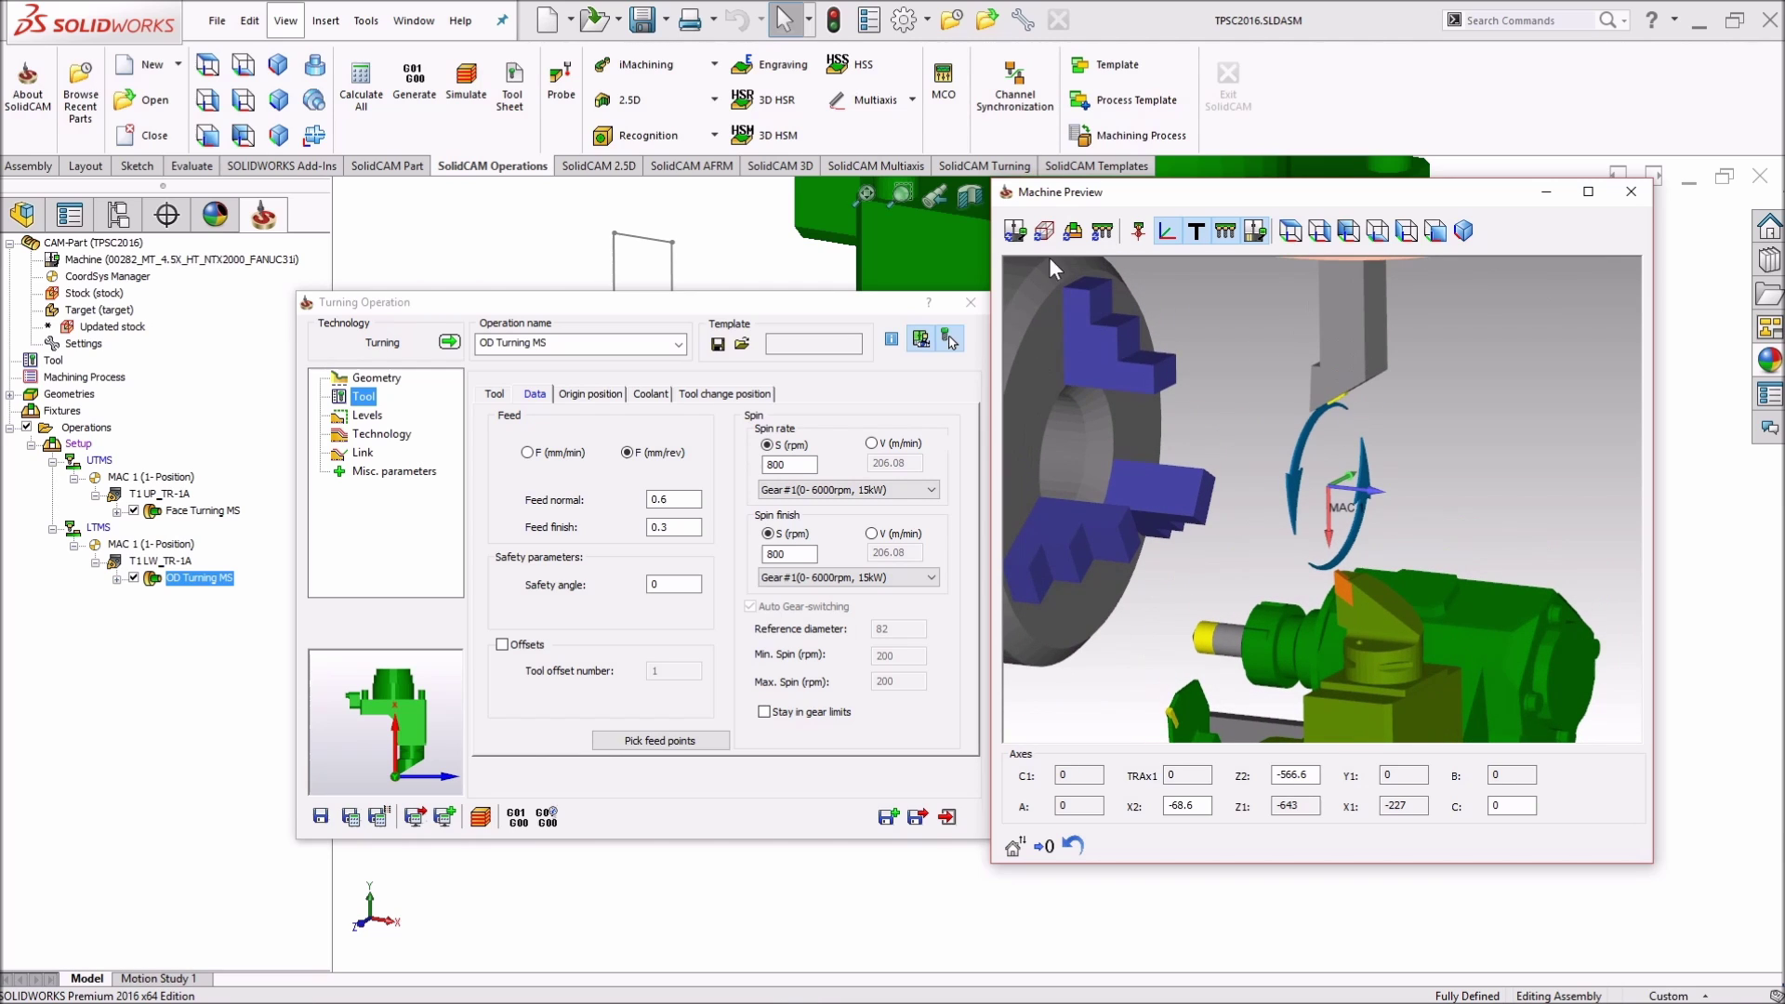
{"action": "left_click", "coordinate": [1016, 231]}
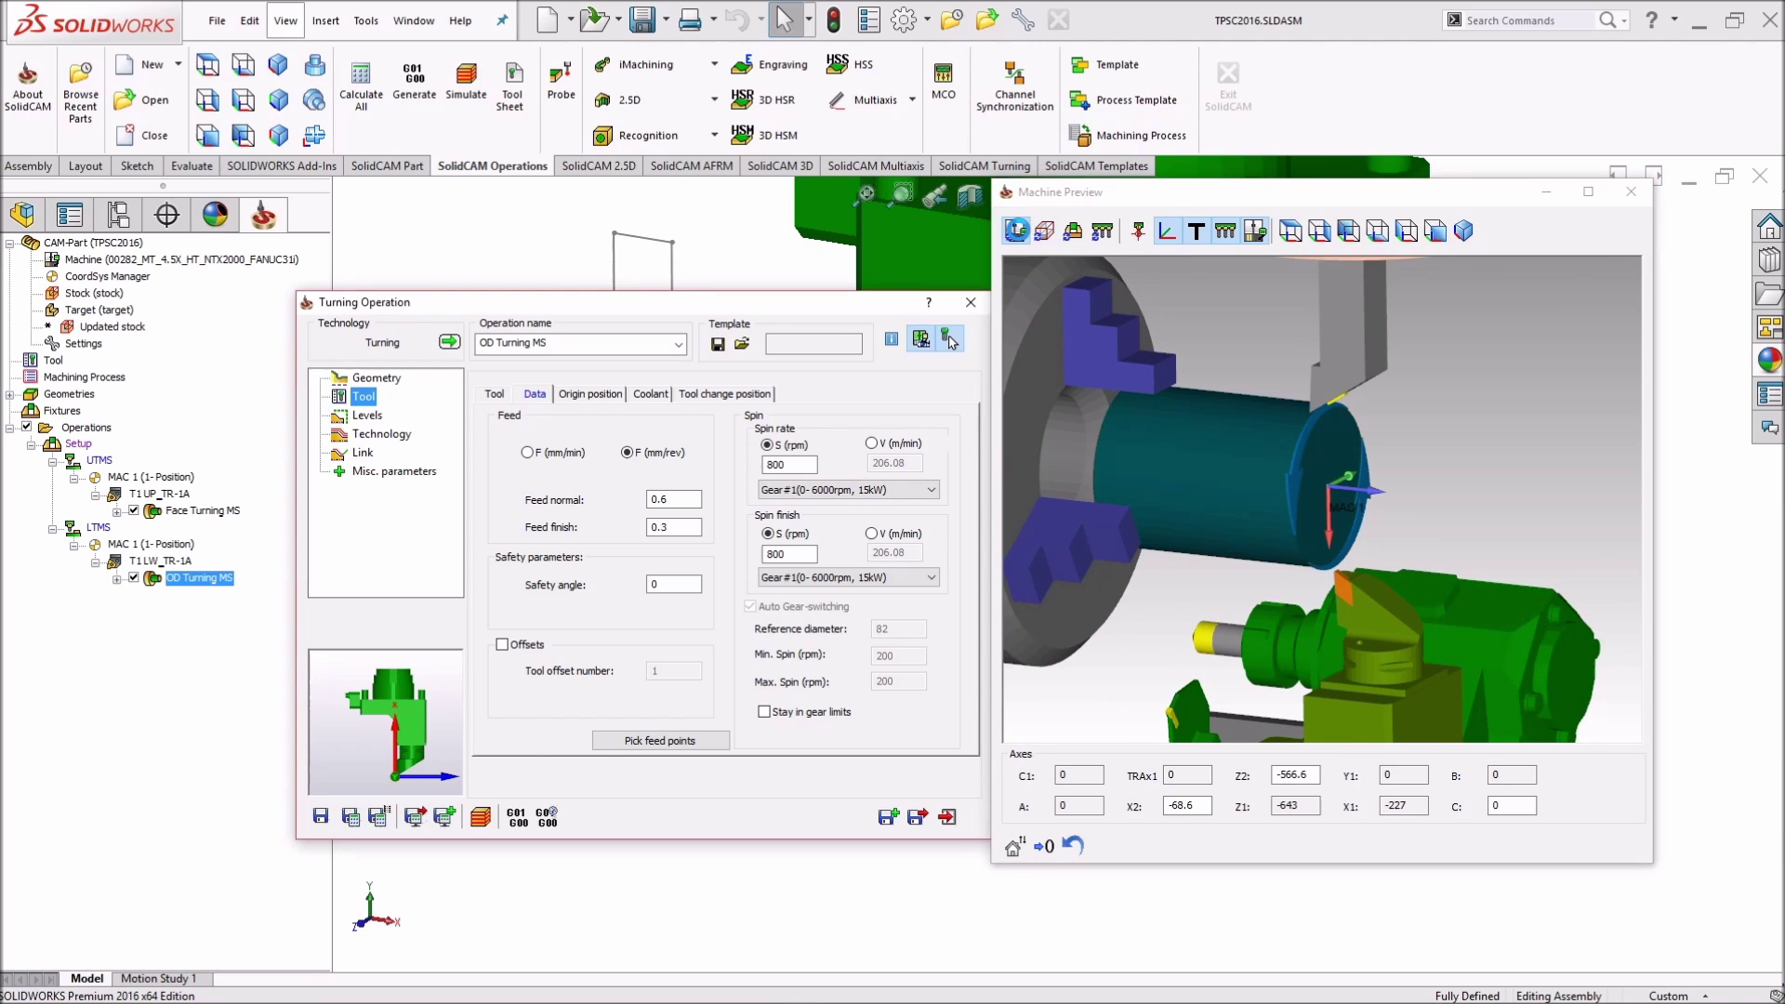
{"action": "left_click_drag", "start_coordinate": [1370, 550], "coordinate": [1399, 528]}
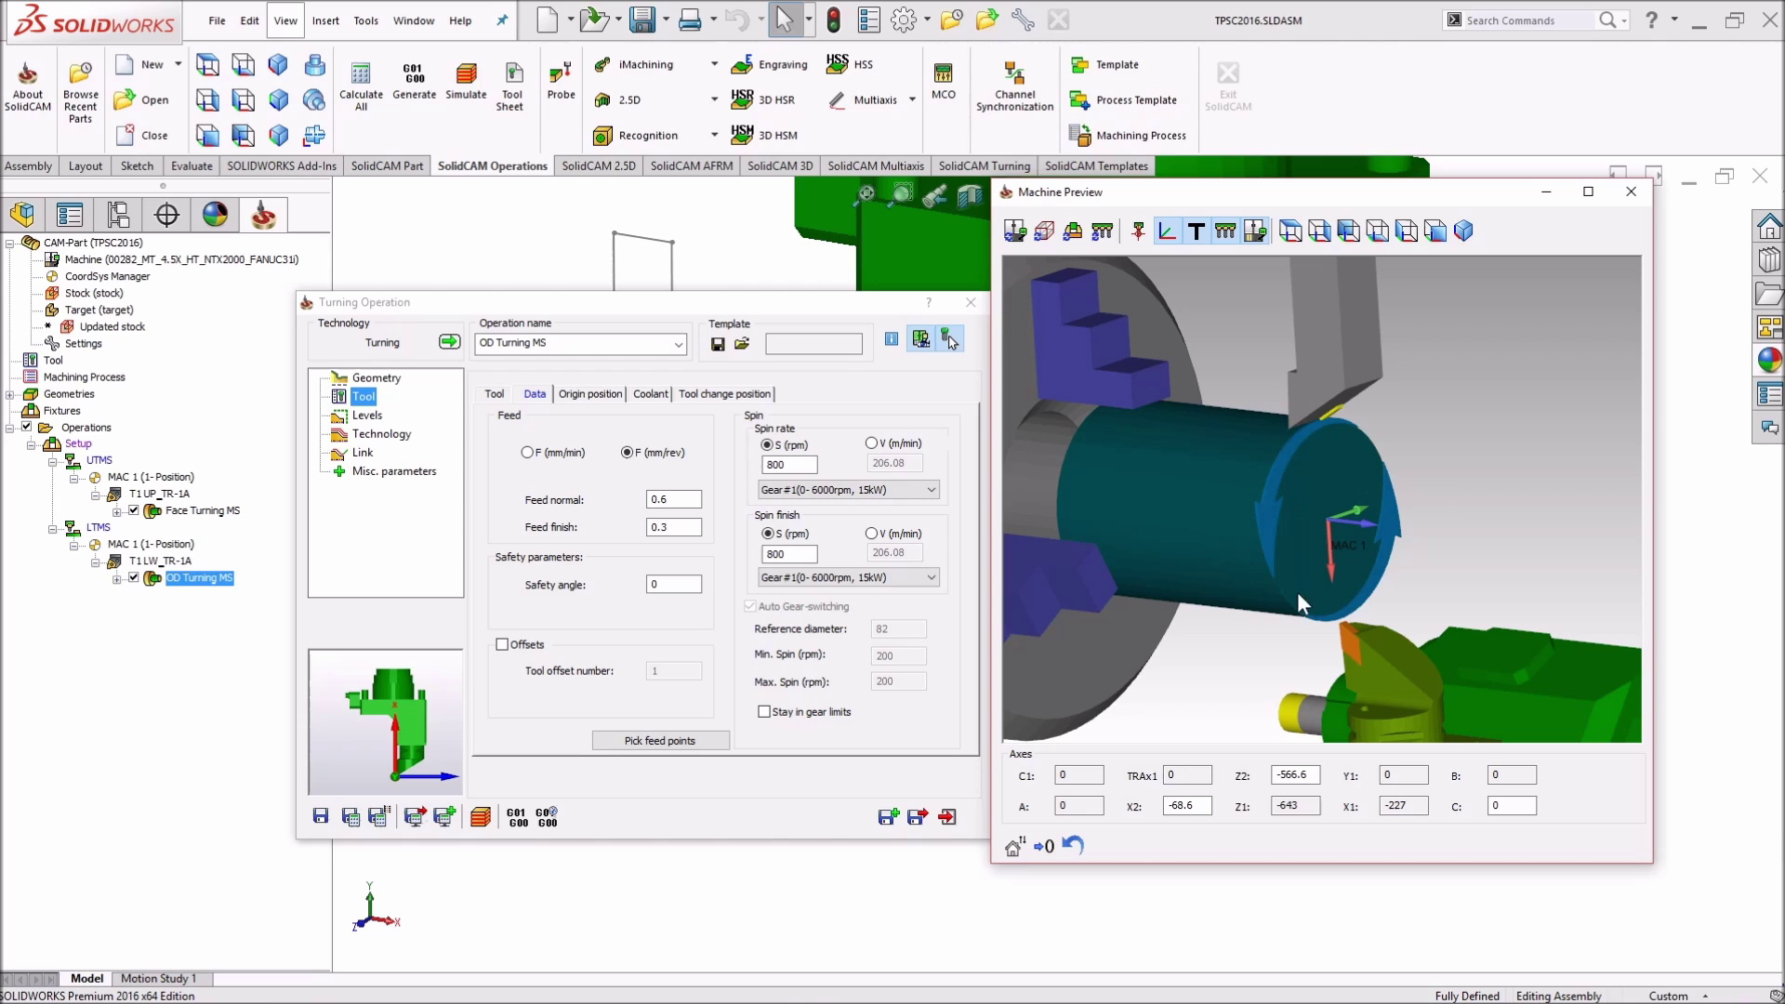
{"action": "mouse_move", "coordinate": [1347, 643]}
{"action": "left_mouse_down"}
{"action": "mouse_move", "coordinate": [1368, 645]}
{"action": "mouse_move", "coordinate": [1352, 641]}
{"action": "left_mouse_up"}
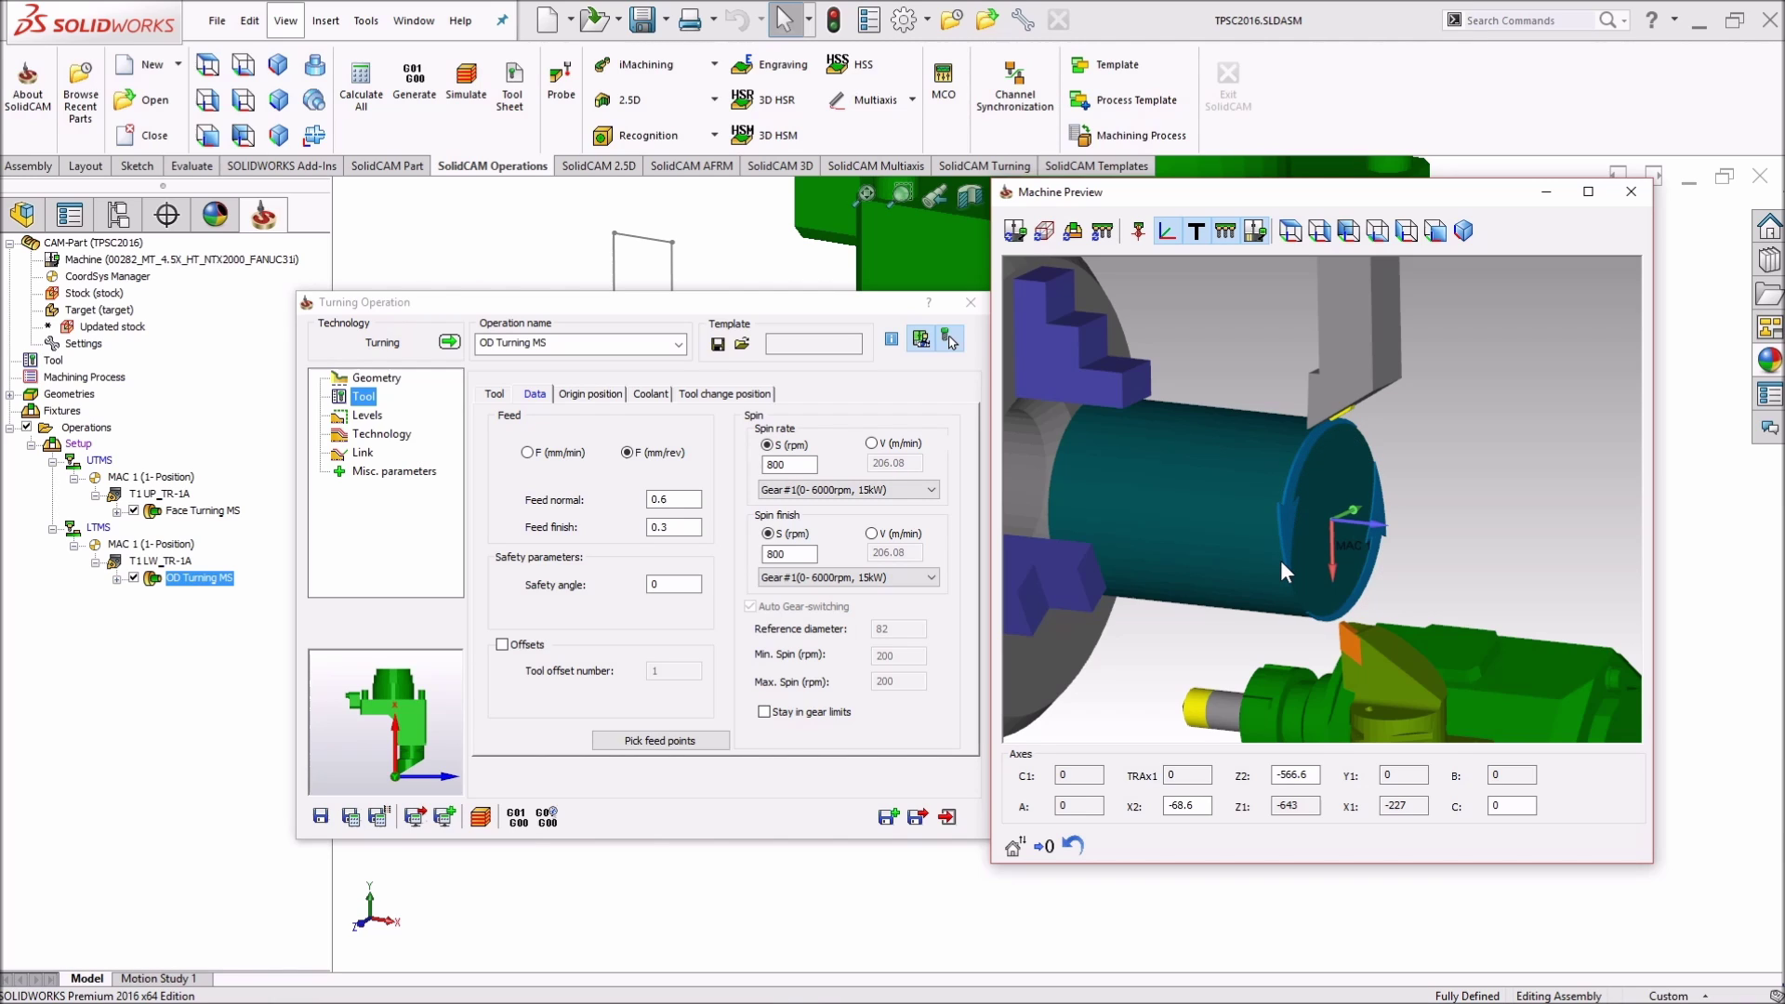
{"action": "left_click", "coordinate": [914, 818]}
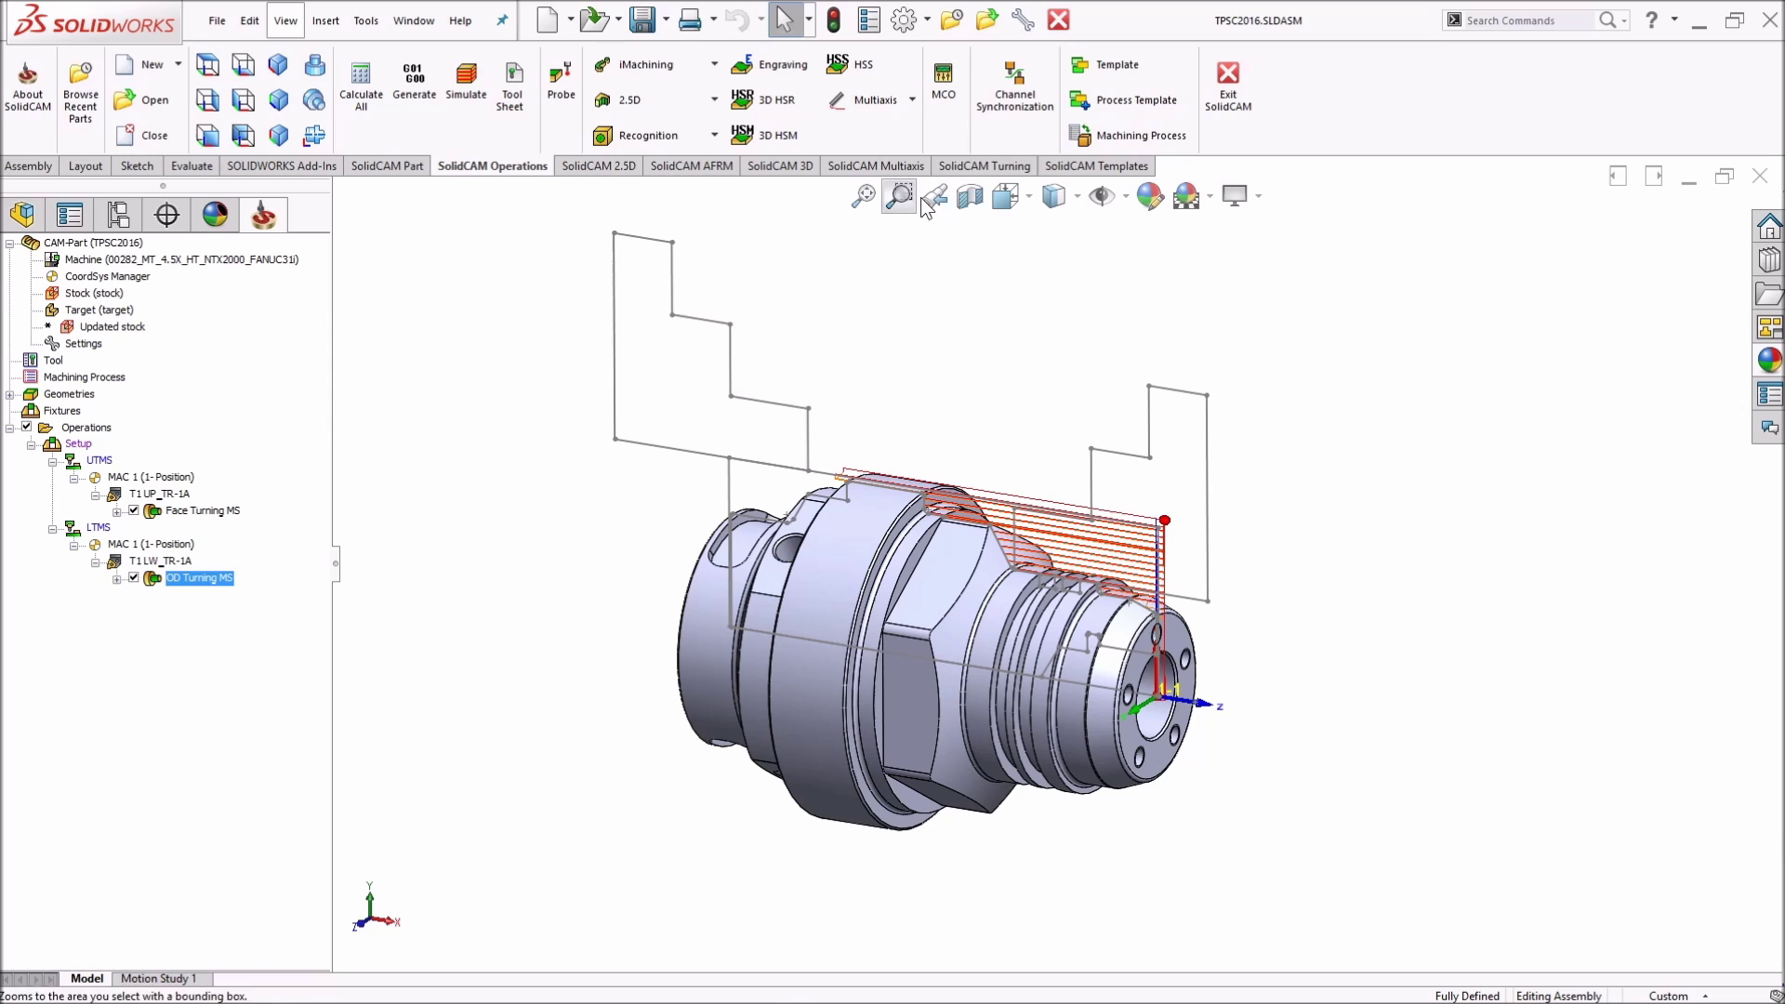
- Reopen Channel Synchronization and read the times: Face Turning MS 0:18, OD Turning MS 1:55
{"action": "left_click", "coordinate": [1032, 113]}
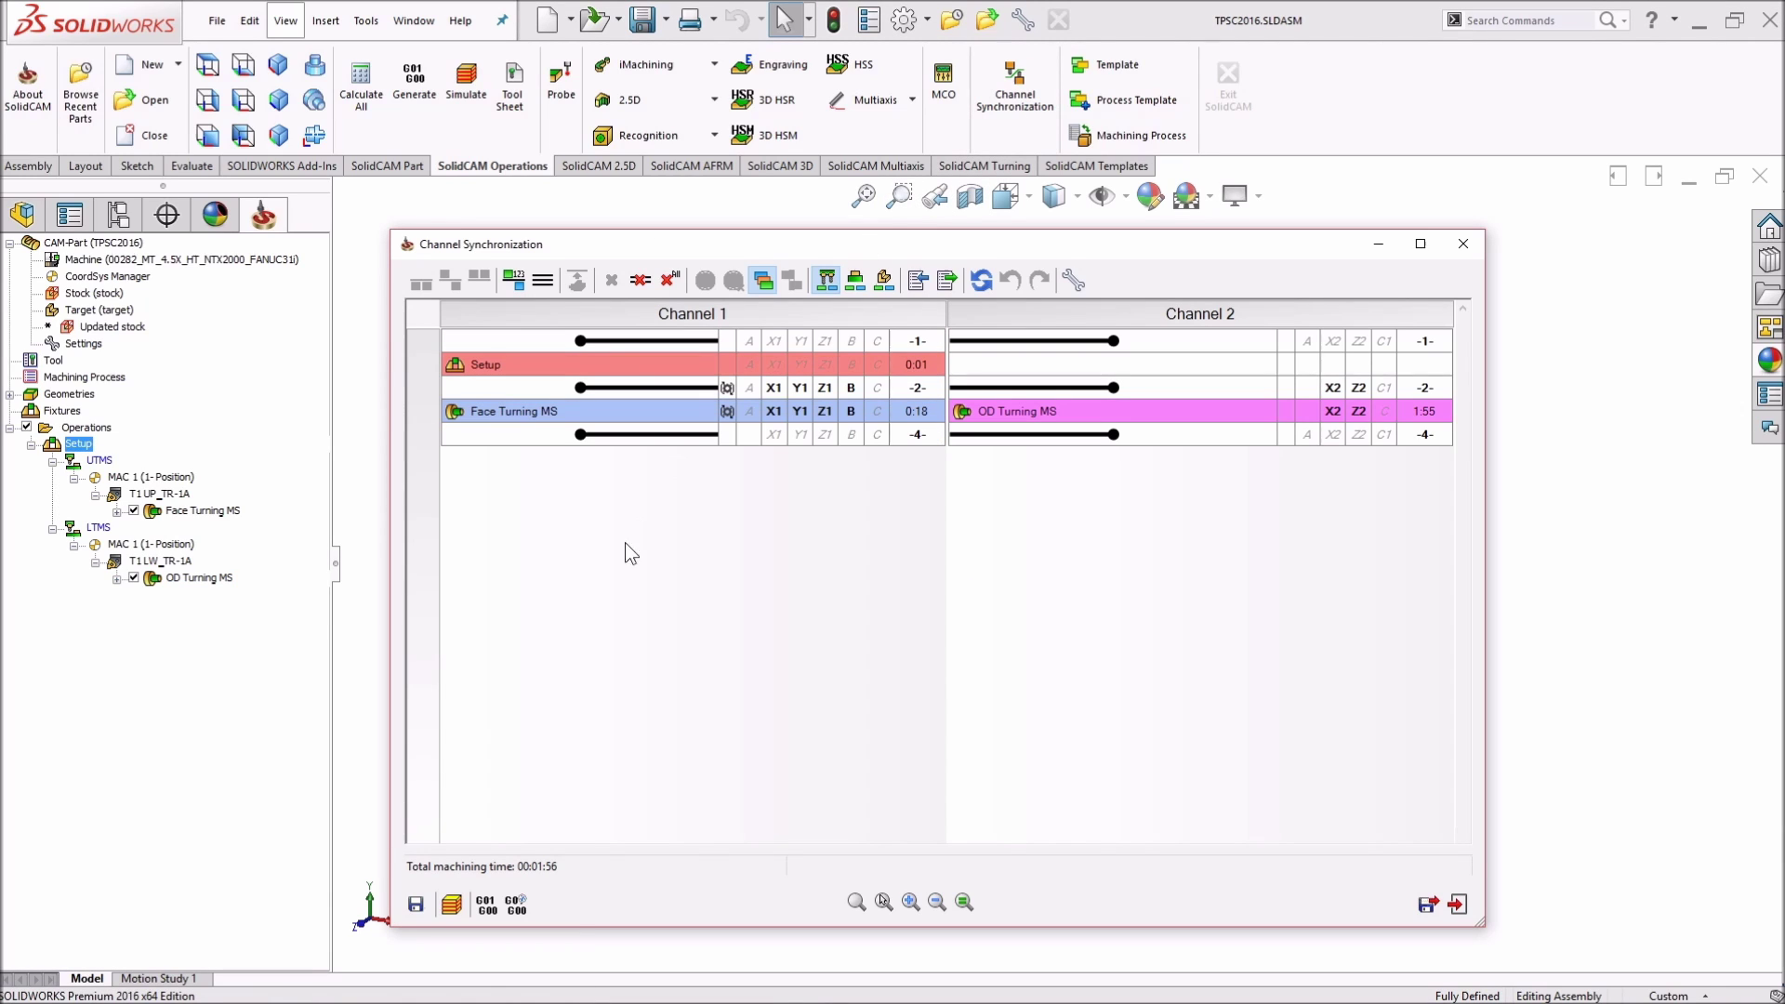
{"action": "left_click", "coordinate": [727, 411]}
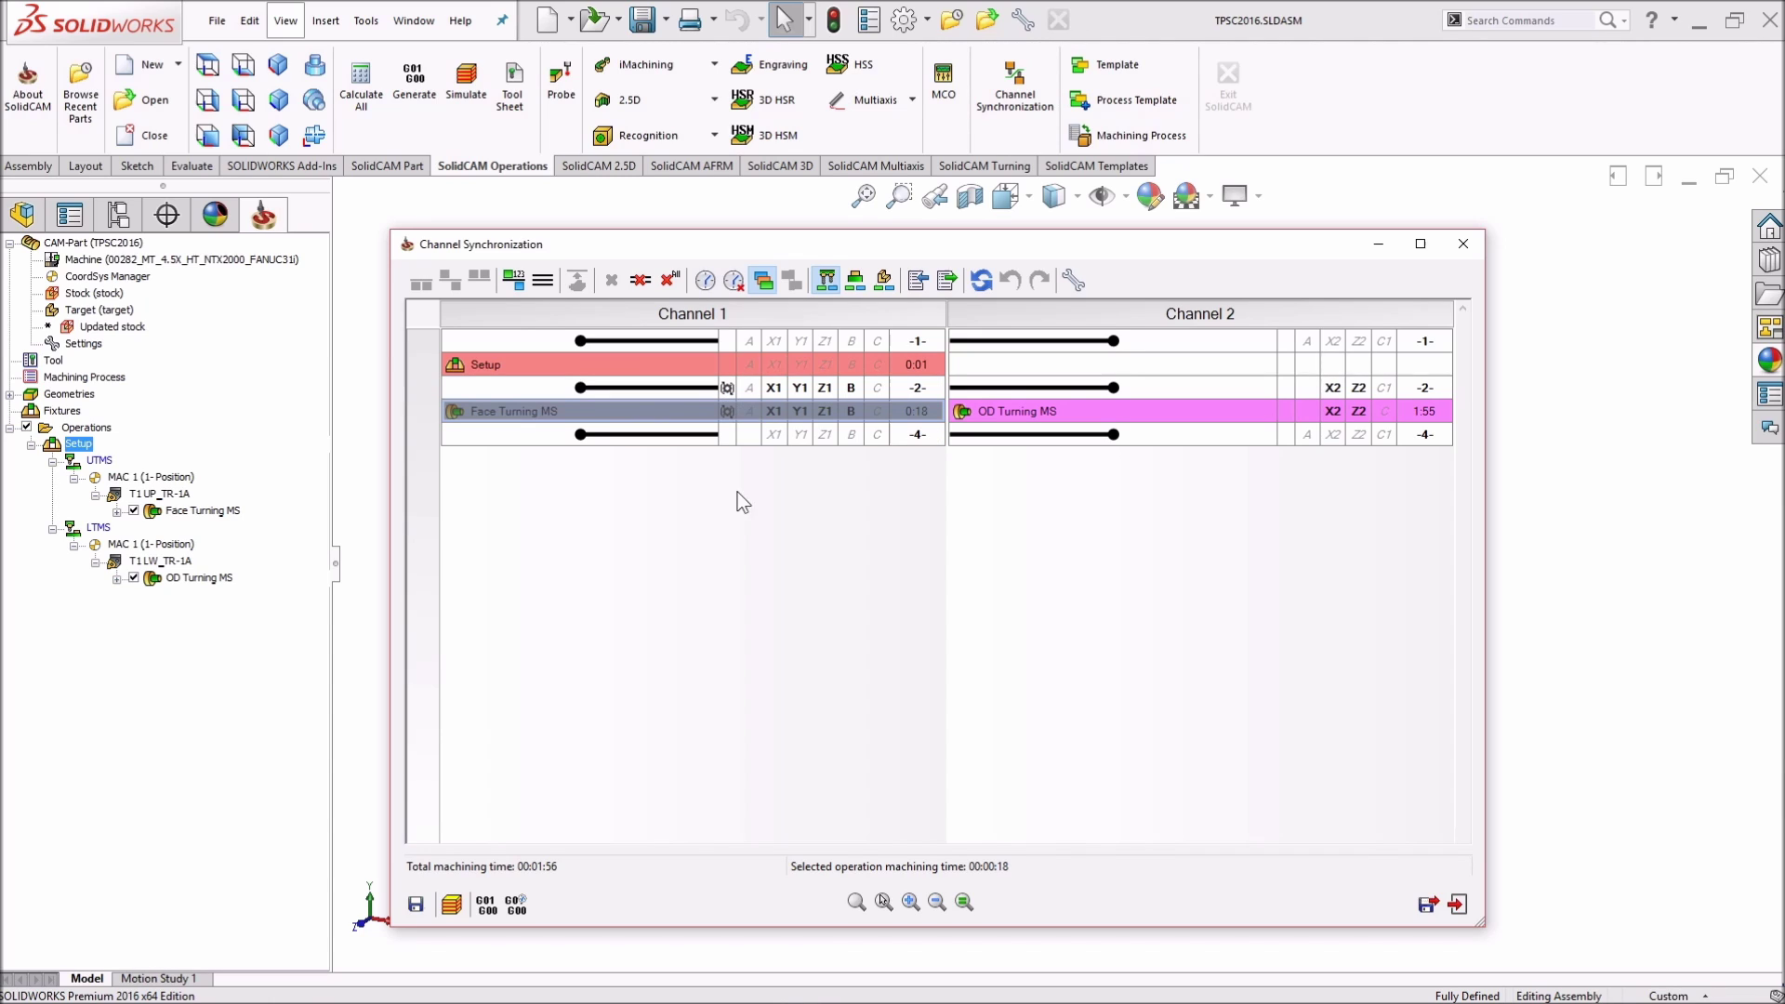
{"action": "left_click", "coordinate": [1035, 409]}
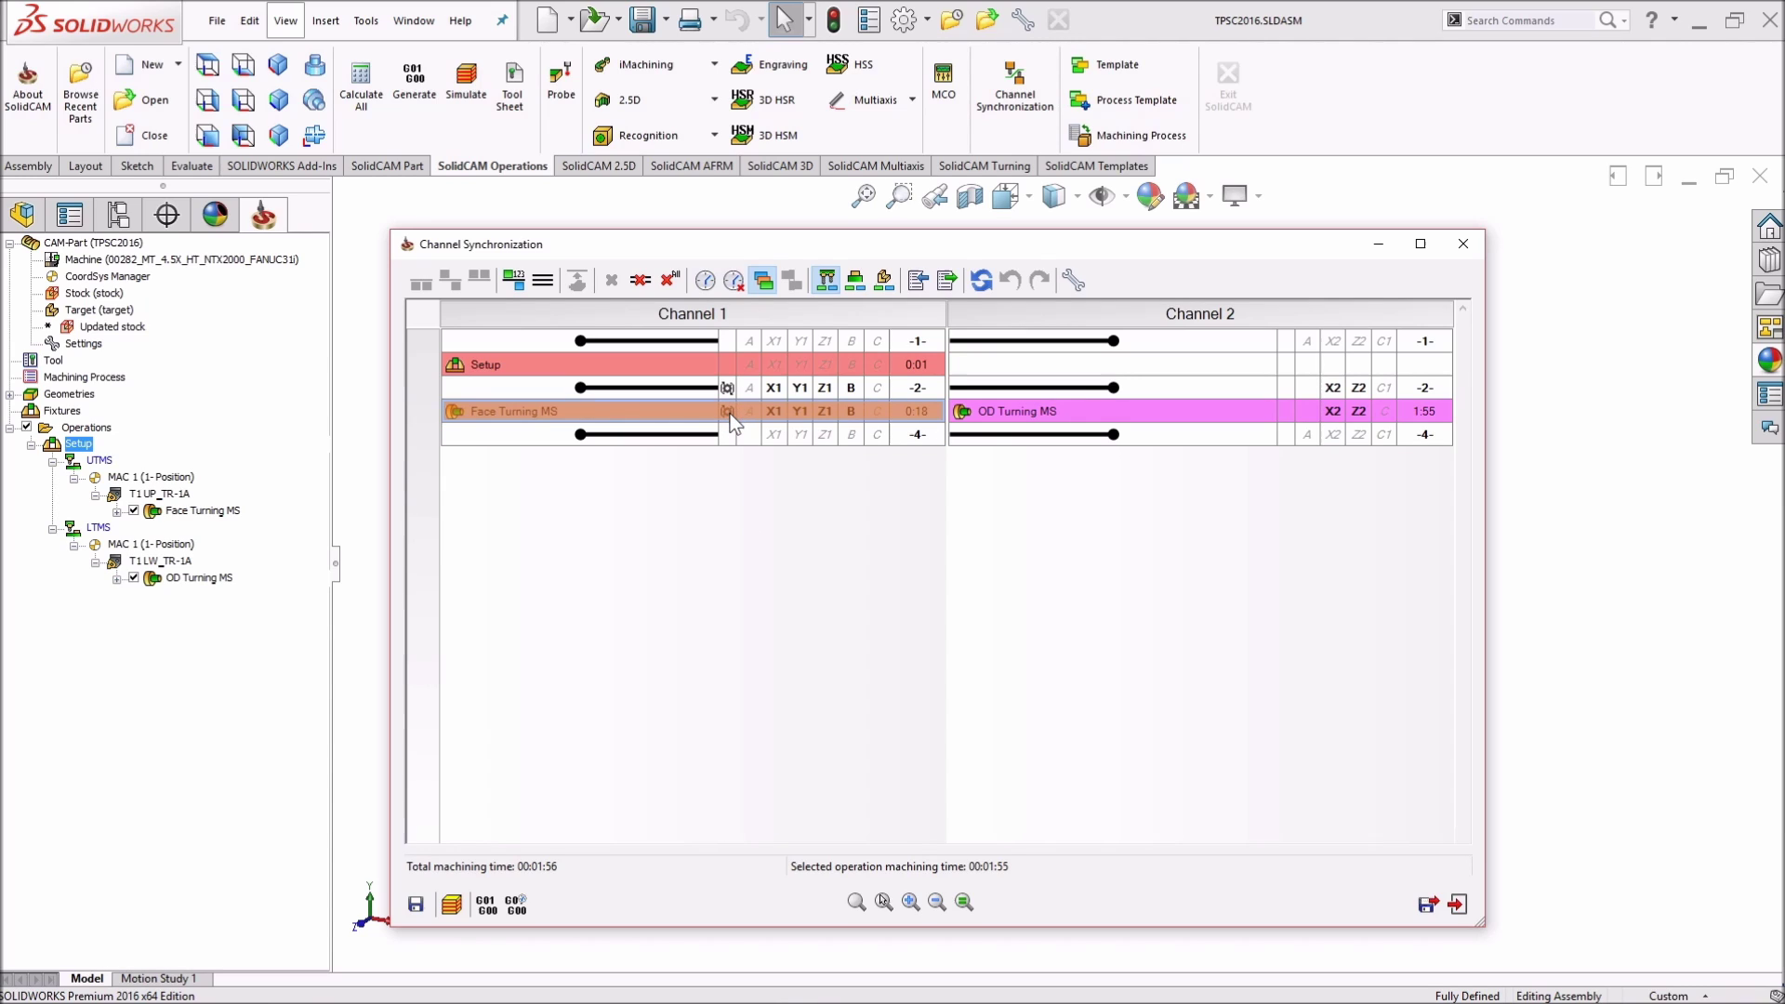
{"action": "left_click", "coordinate": [452, 904]}
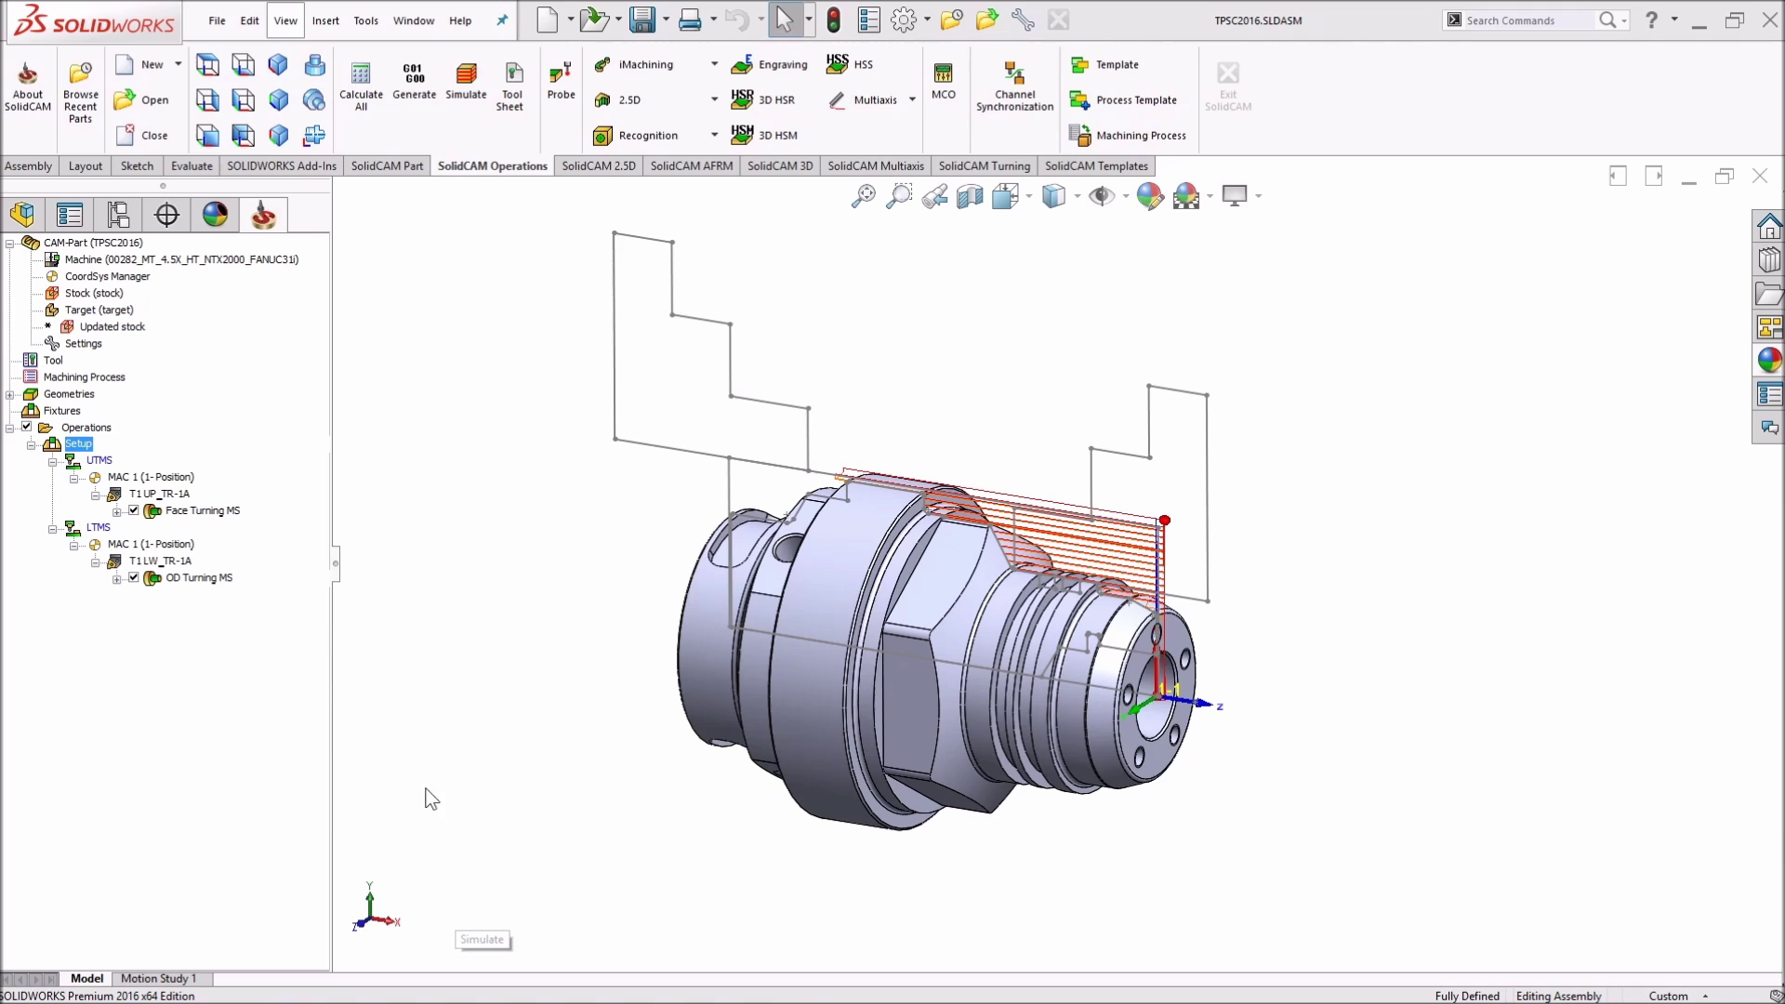
{"action": "left_click", "coordinate": [228, 666]}
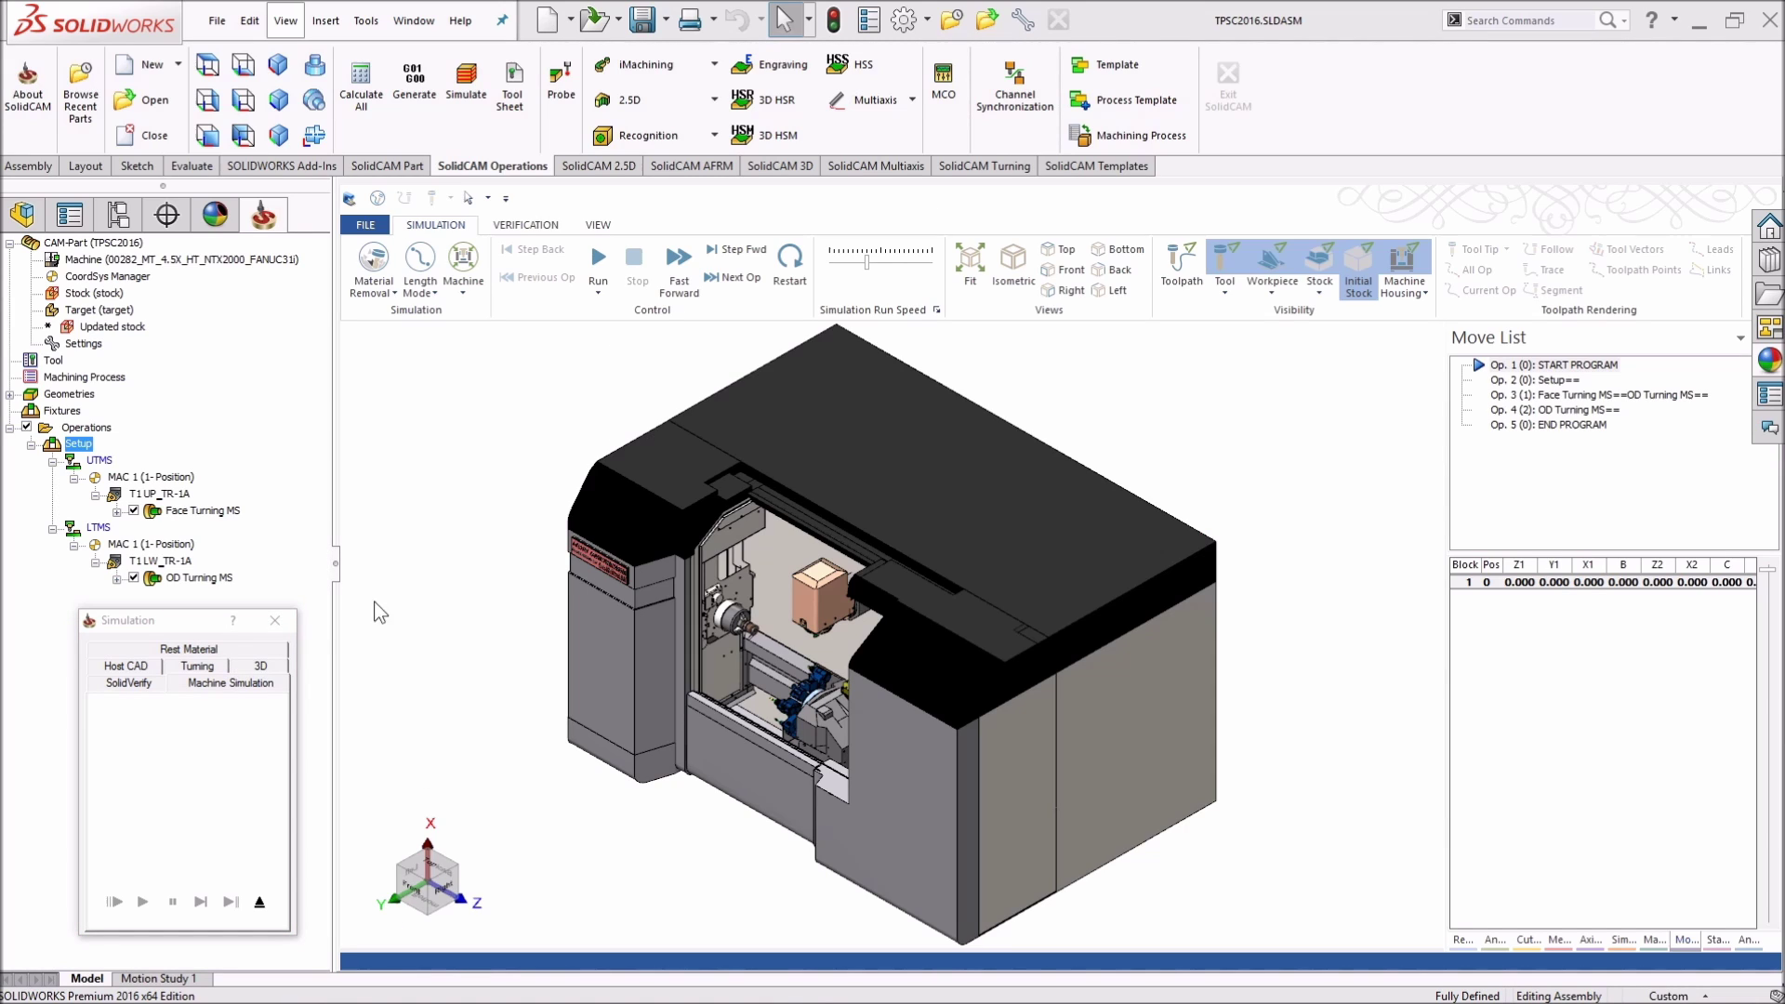
{"action": "left_click", "coordinate": [1069, 270]}
{"action": "left_click", "coordinate": [970, 265]}
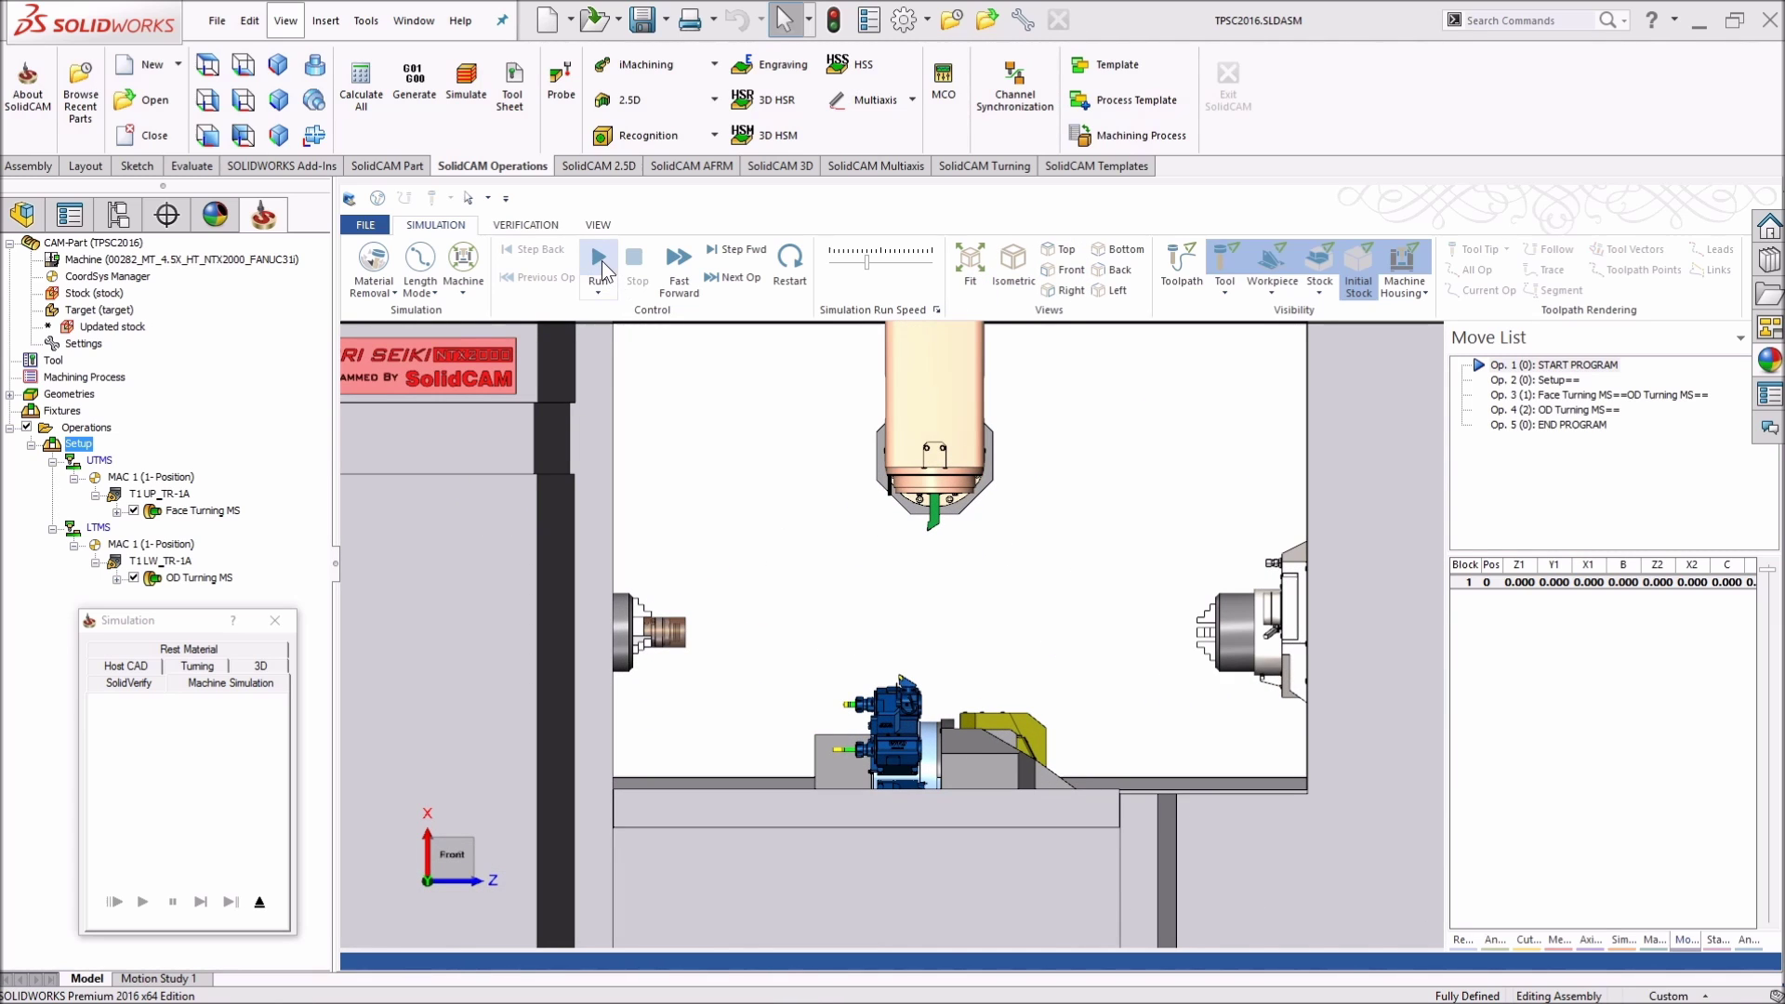
{"action": "left_click", "coordinate": [861, 266]}
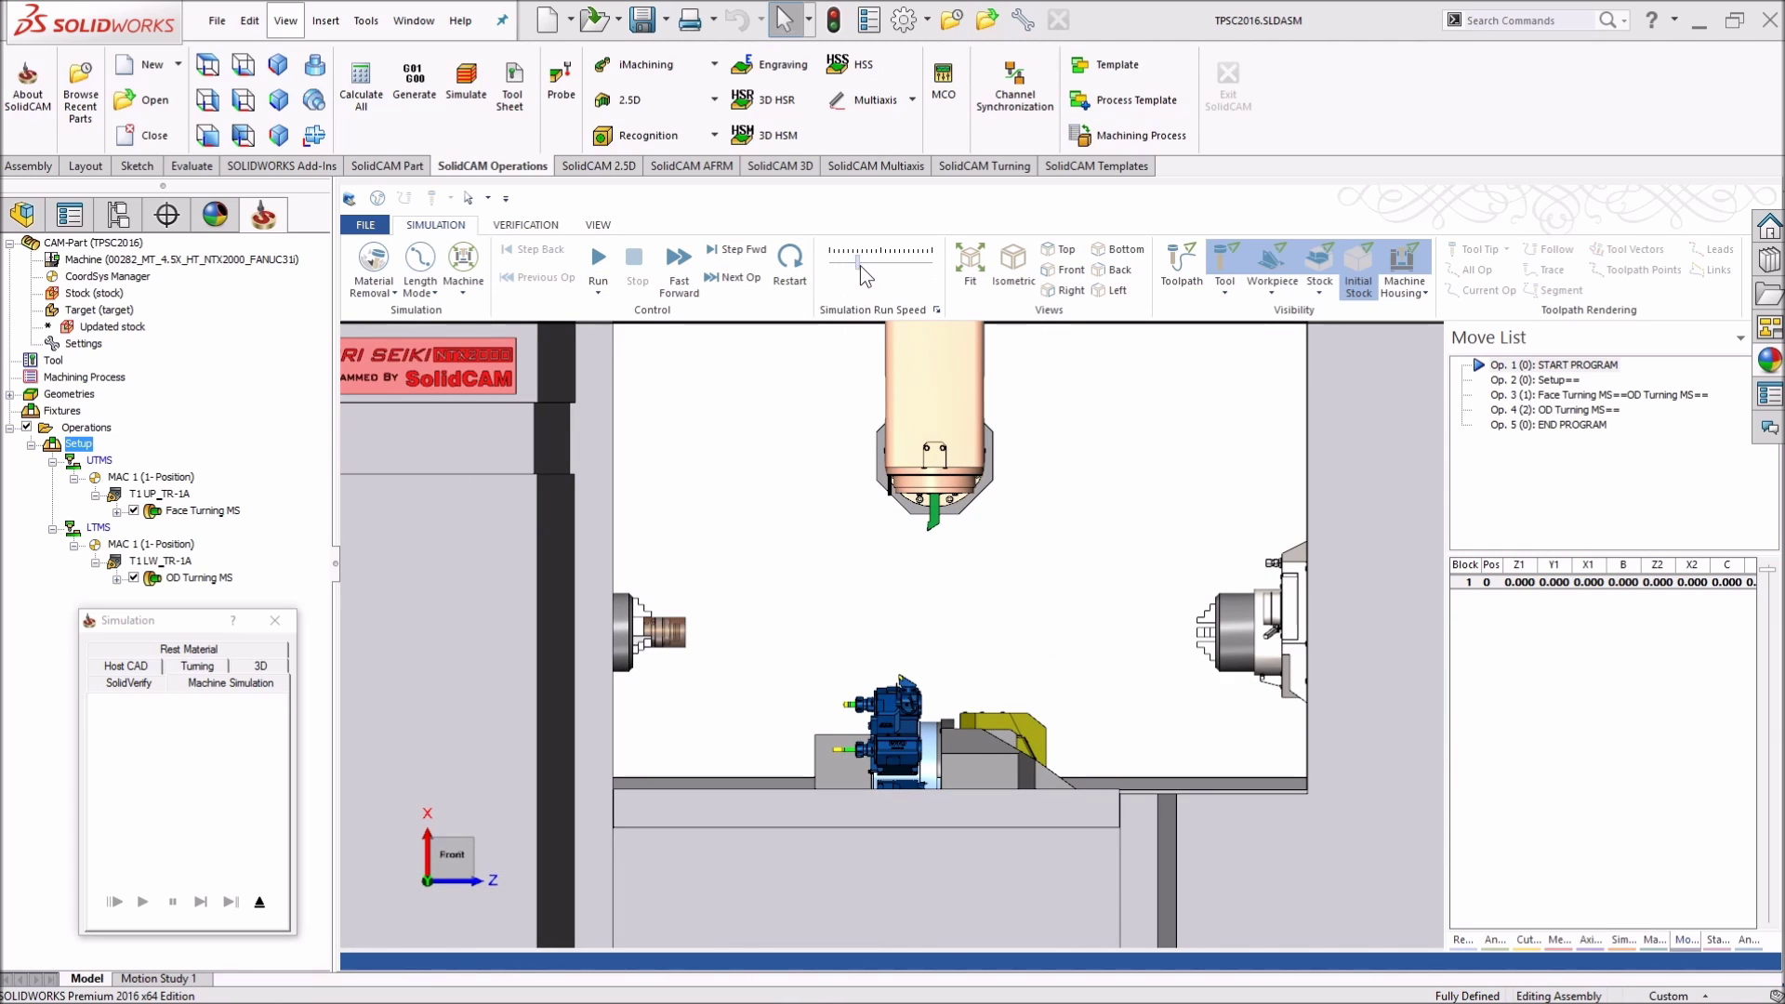
{"action": "left_click", "coordinate": [598, 260]}
{"action": "scroll", "coordinate": [683, 603], "scroll_direction": "up", "scroll_amount": 5}
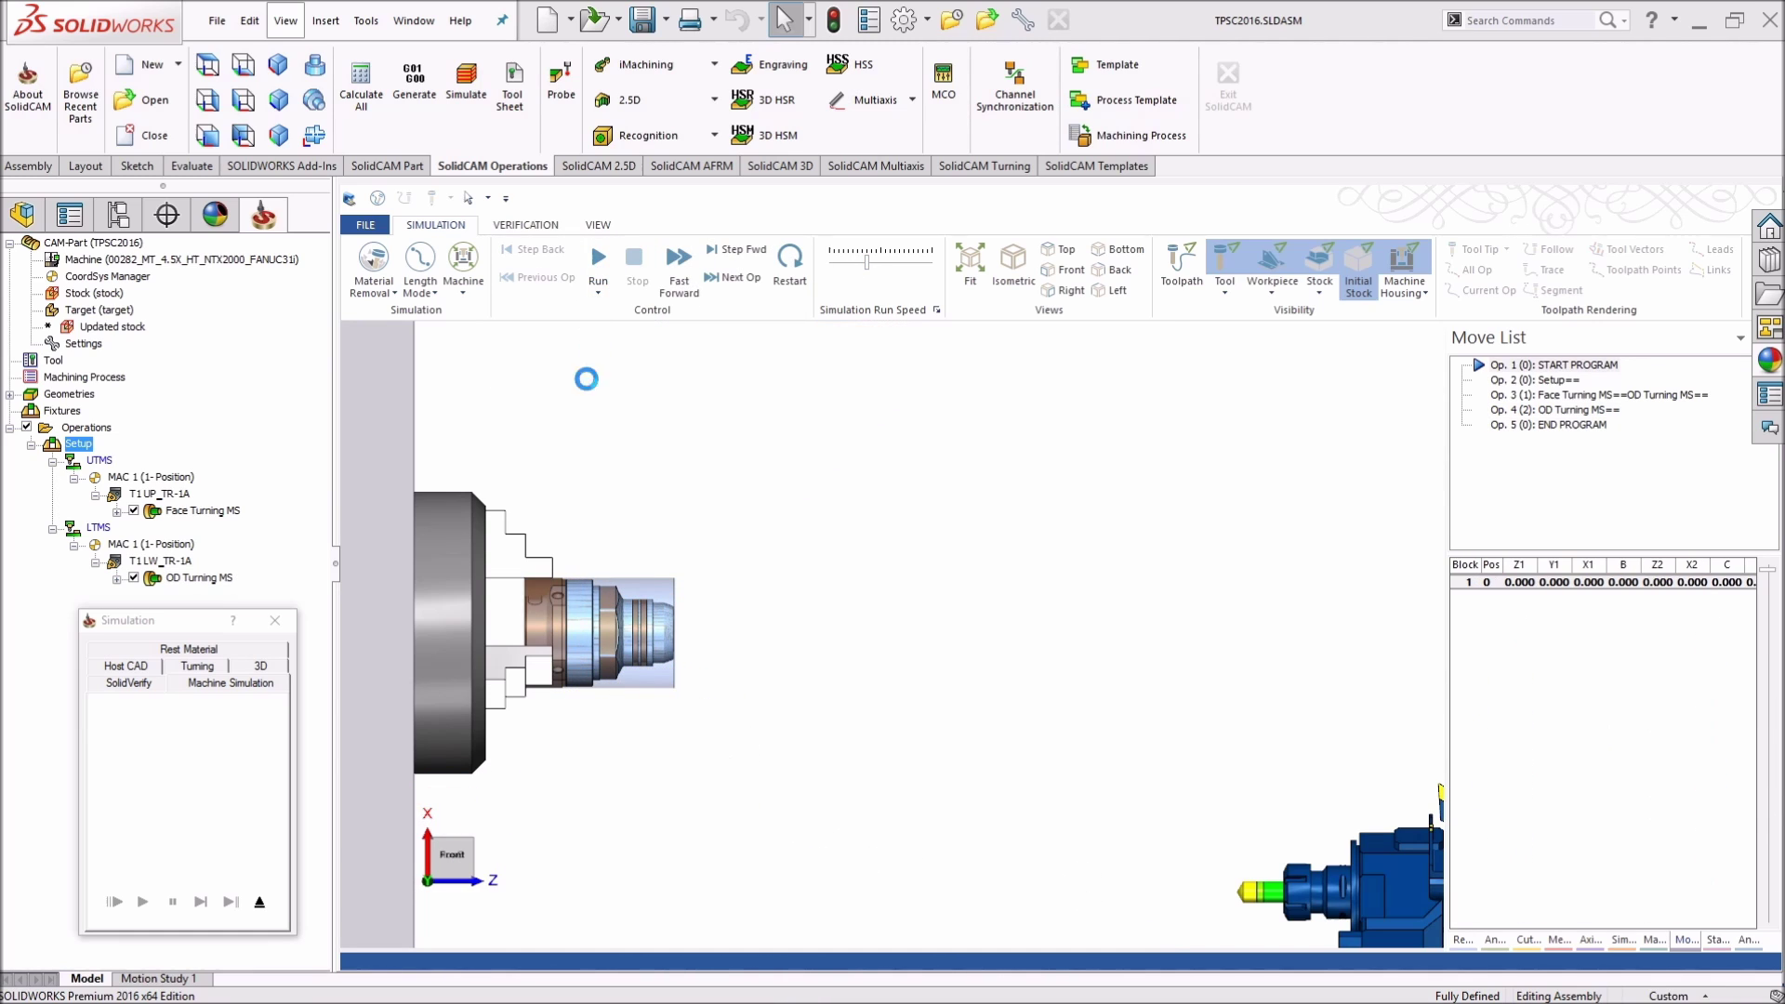
{"action": "left_click", "coordinate": [260, 902]}
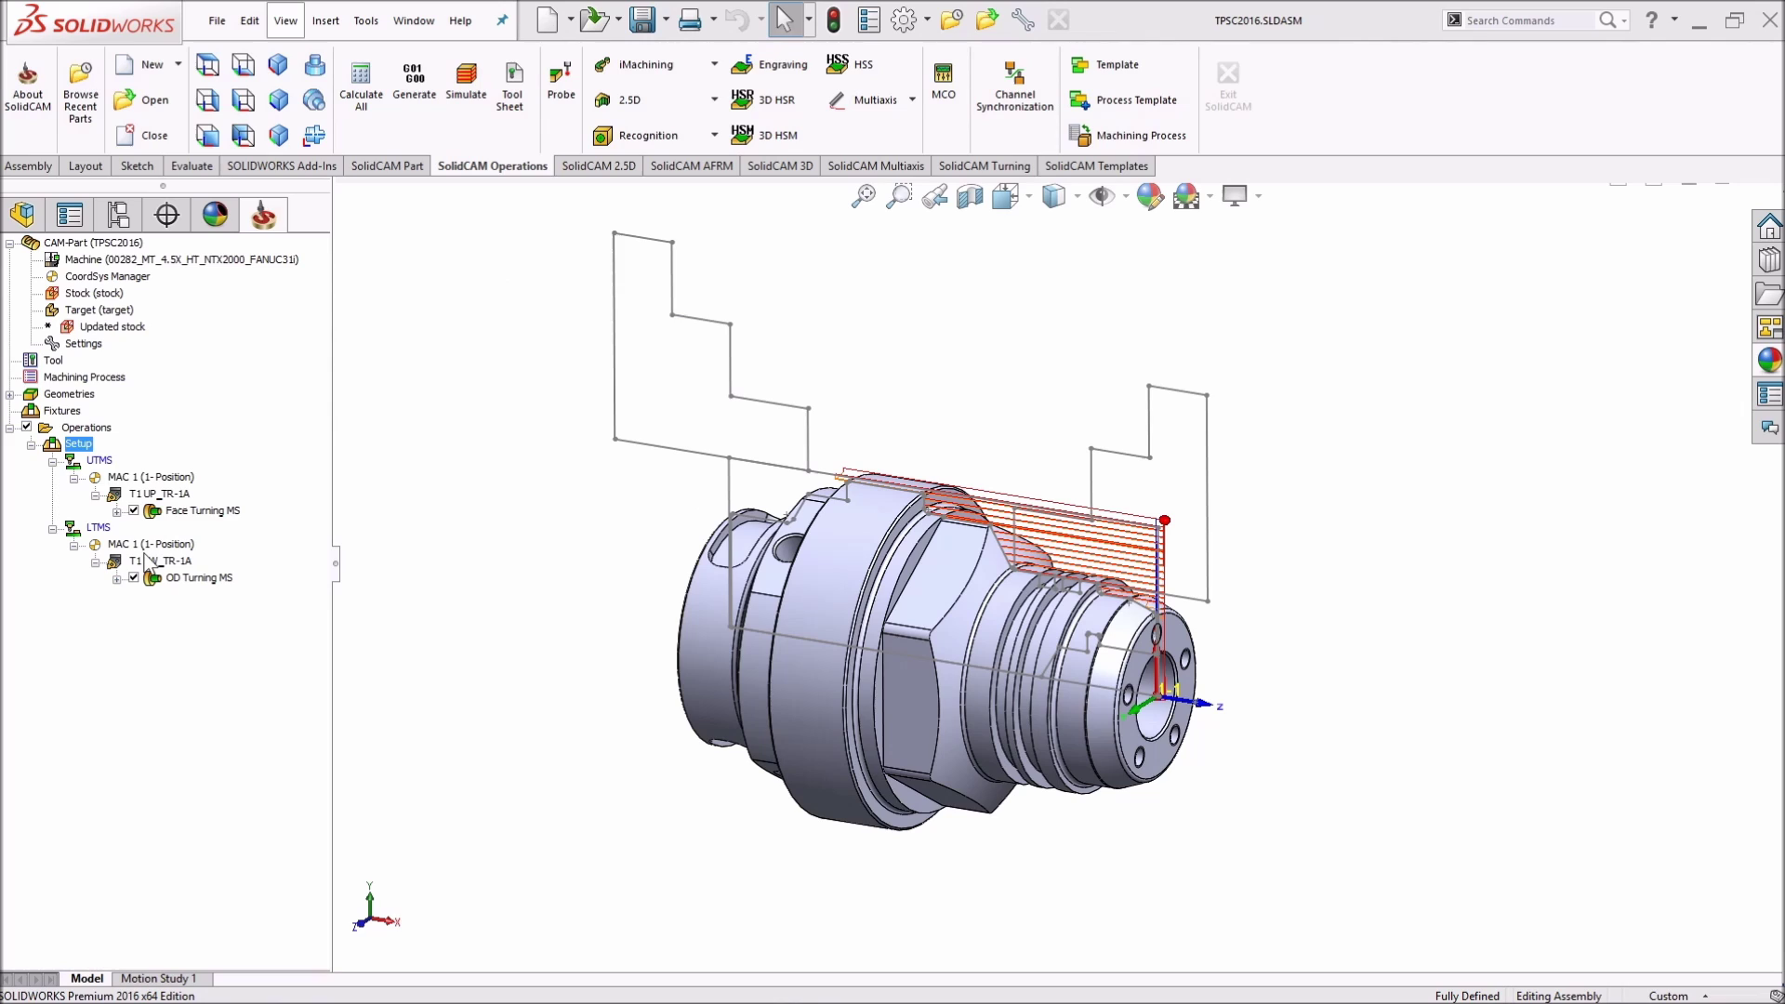
- In Channel Synchronization, make Channel 2 control the shared drive unit and attach it to OD Turning MS
{"action": "left_click", "coordinate": [1014, 115]}
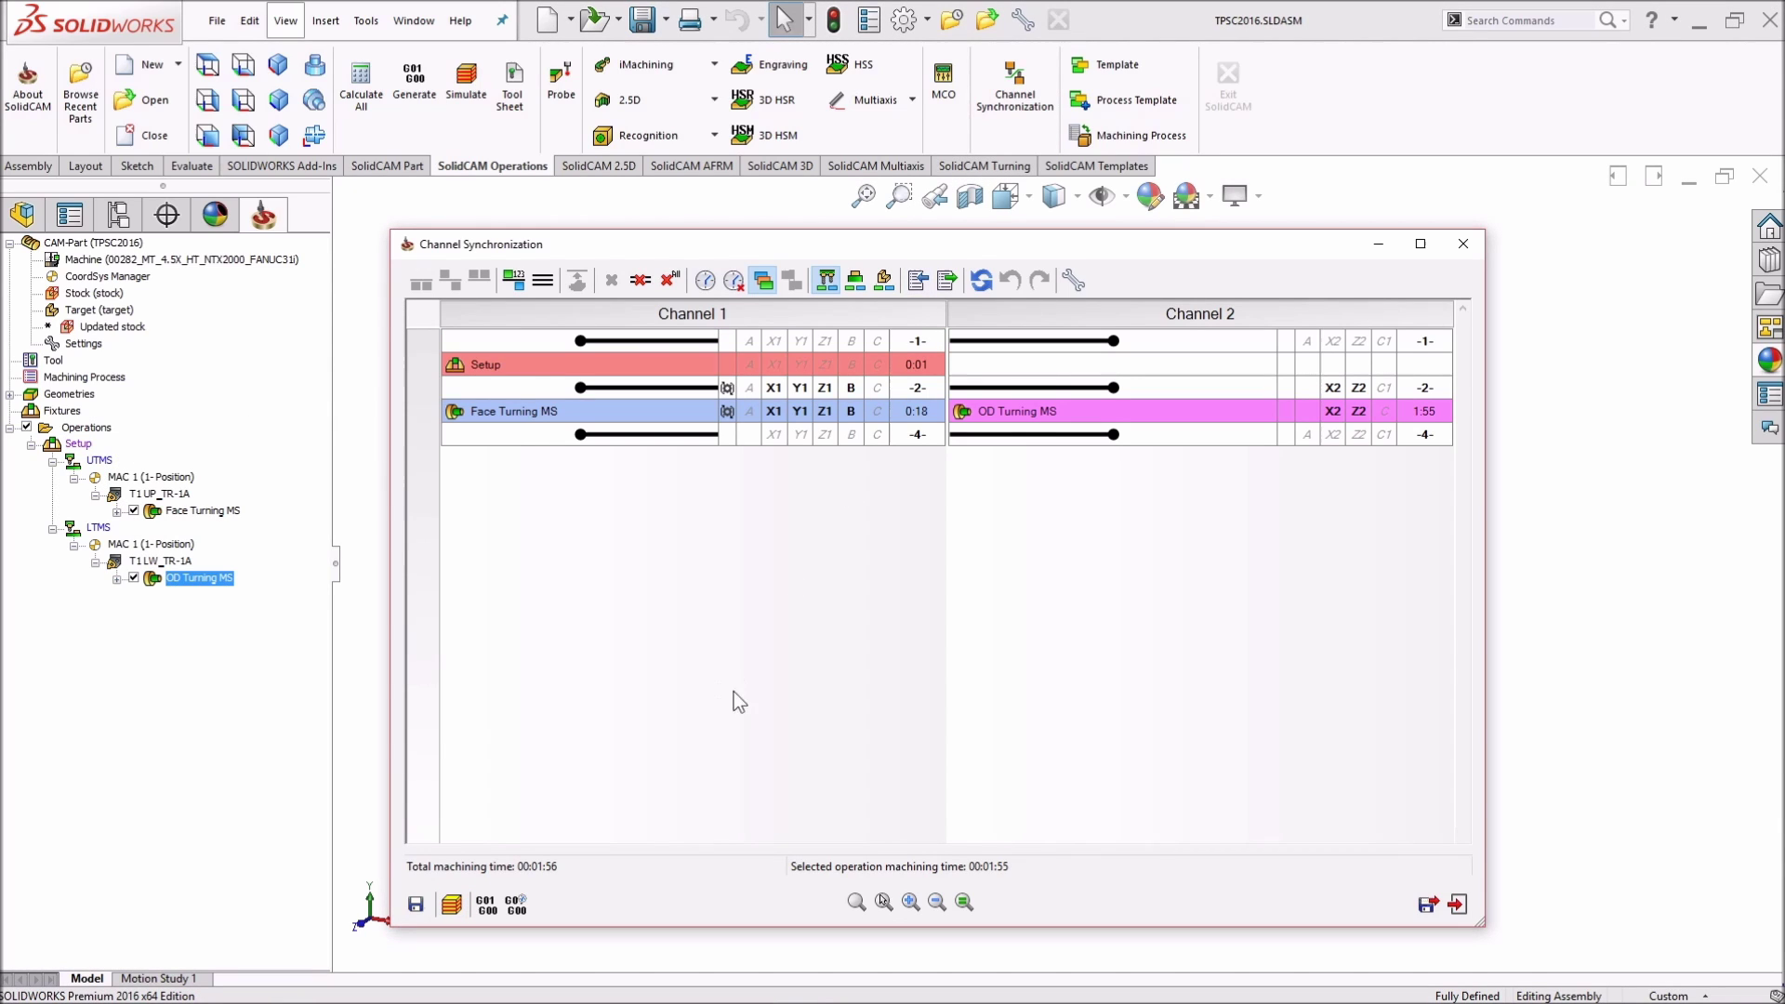
{"action": "left_click", "coordinate": [732, 416]}
{"action": "left_click", "coordinate": [729, 411]}
{"action": "left_click_drag", "start_coordinate": [732, 412], "coordinate": [733, 425]}
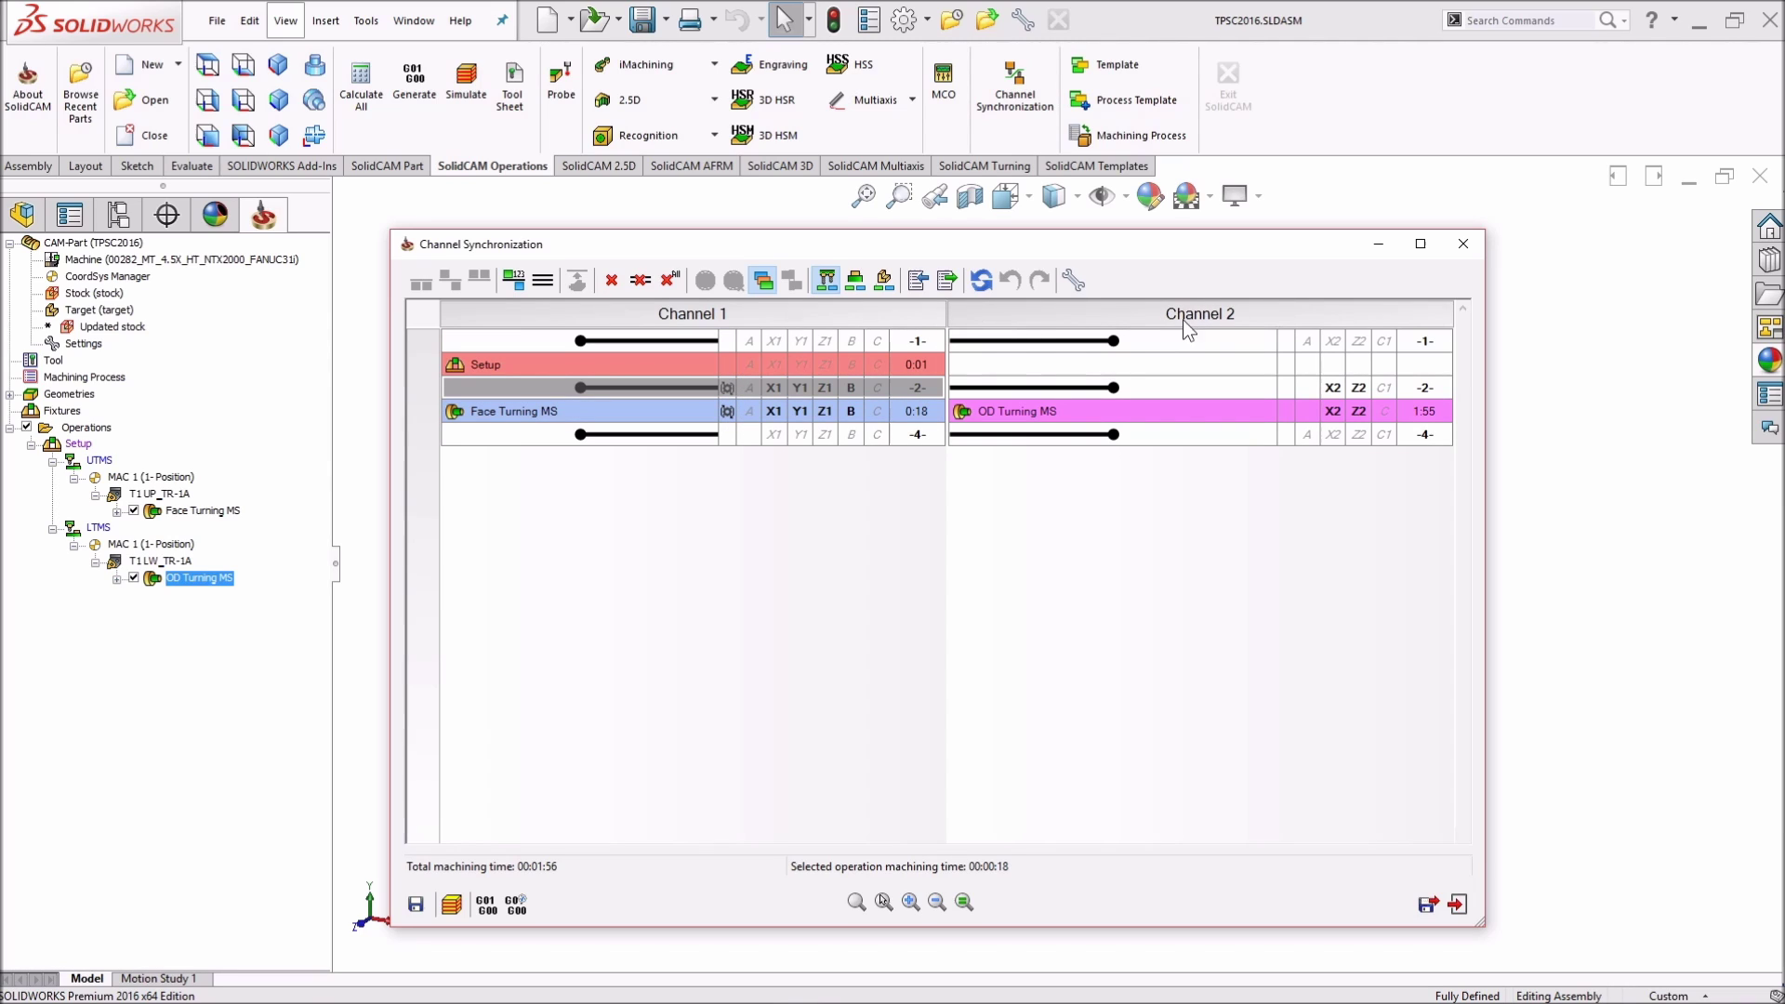
{"action": "left_click", "coordinate": [1287, 396]}
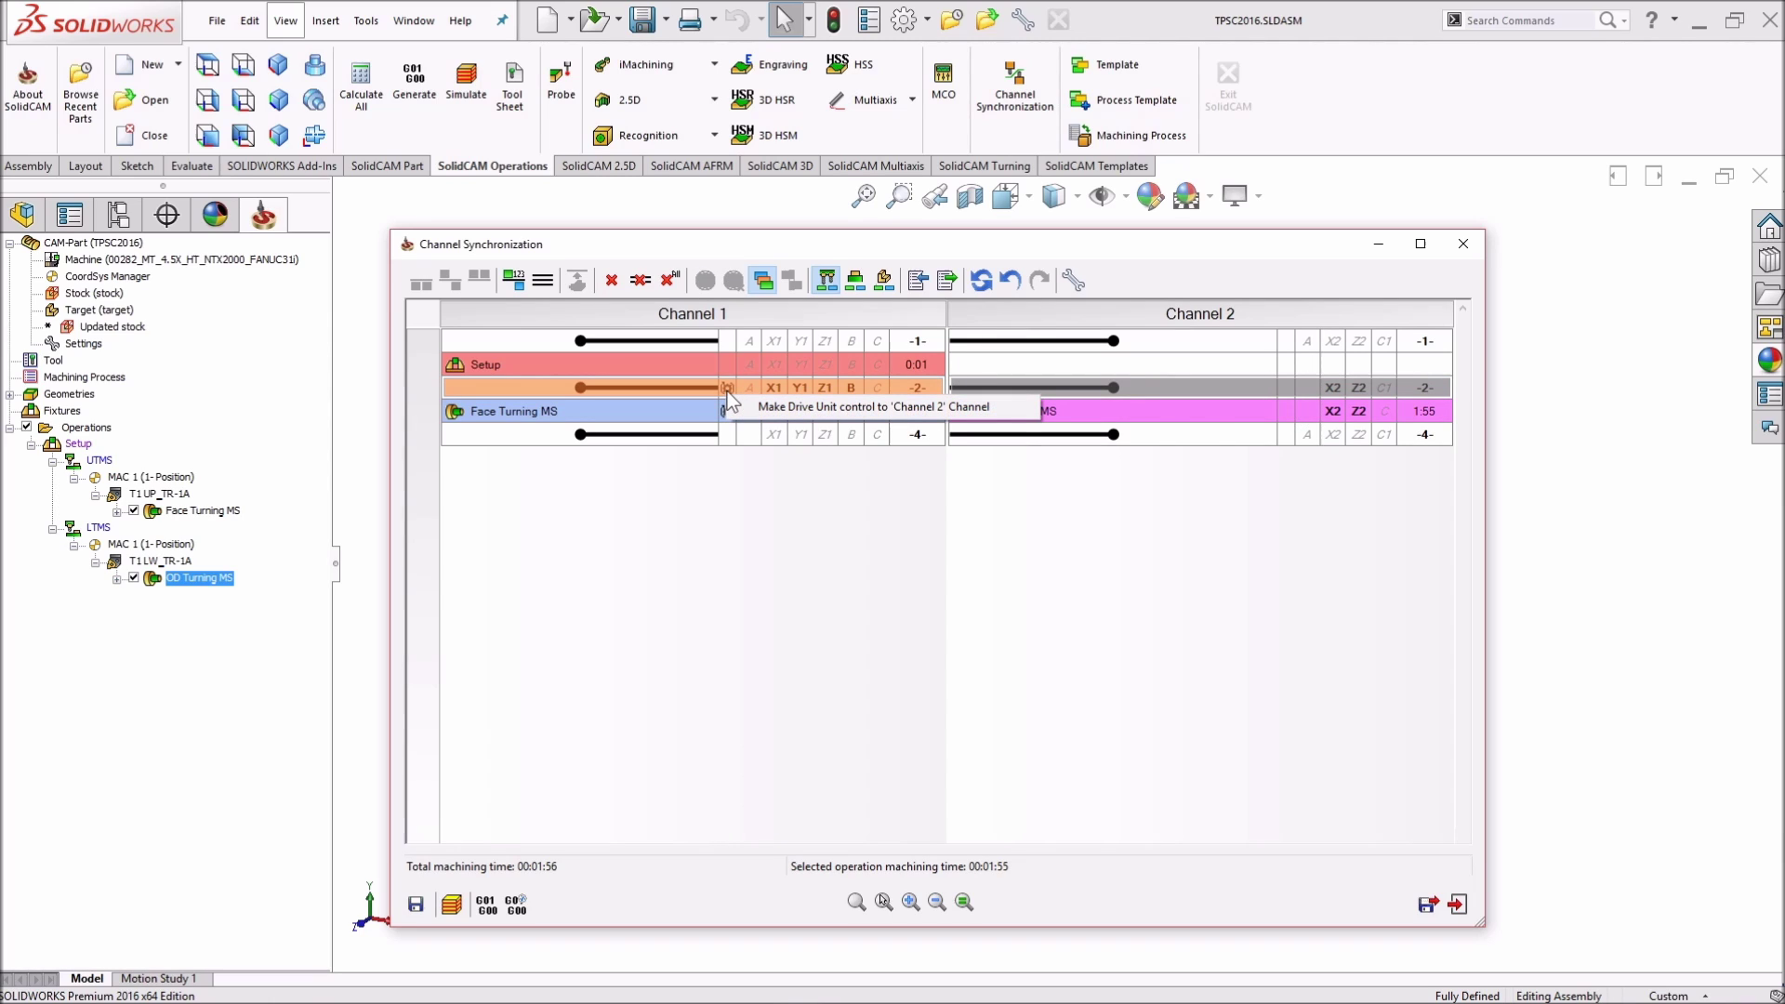
{"action": "left_click", "coordinate": [892, 411]}
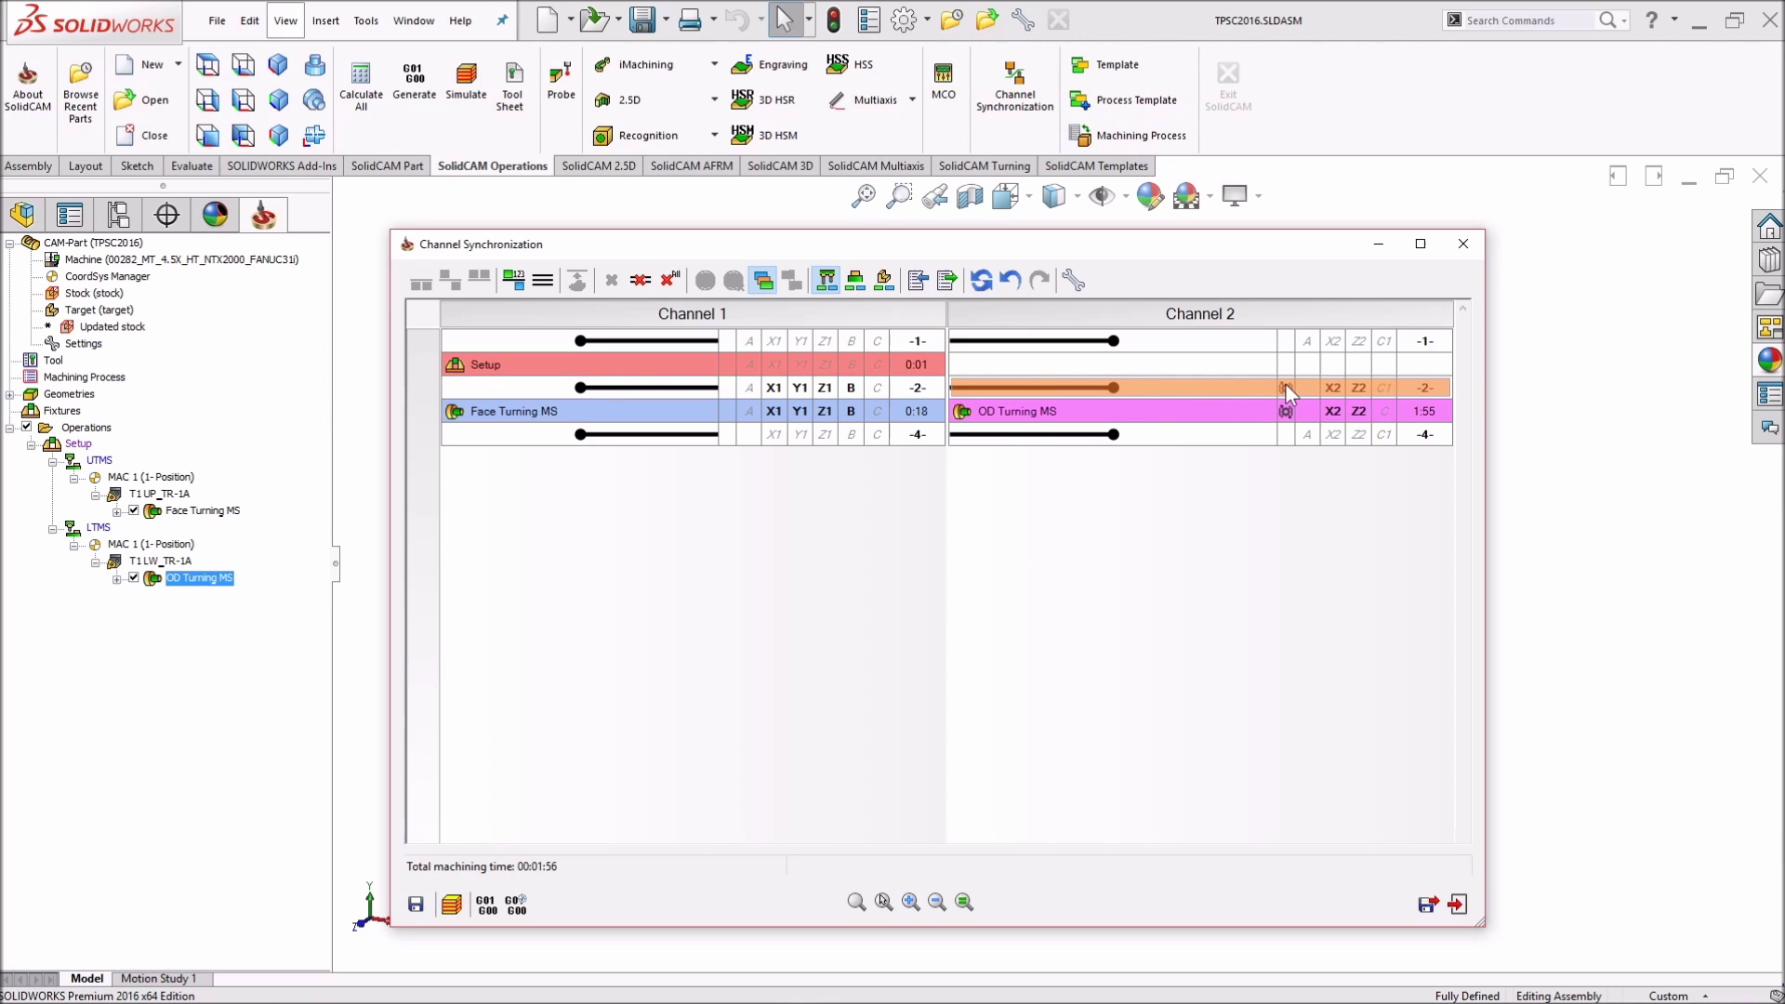
{"action": "left_click_drag", "start_coordinate": [1289, 395], "coordinate": [1293, 435]}
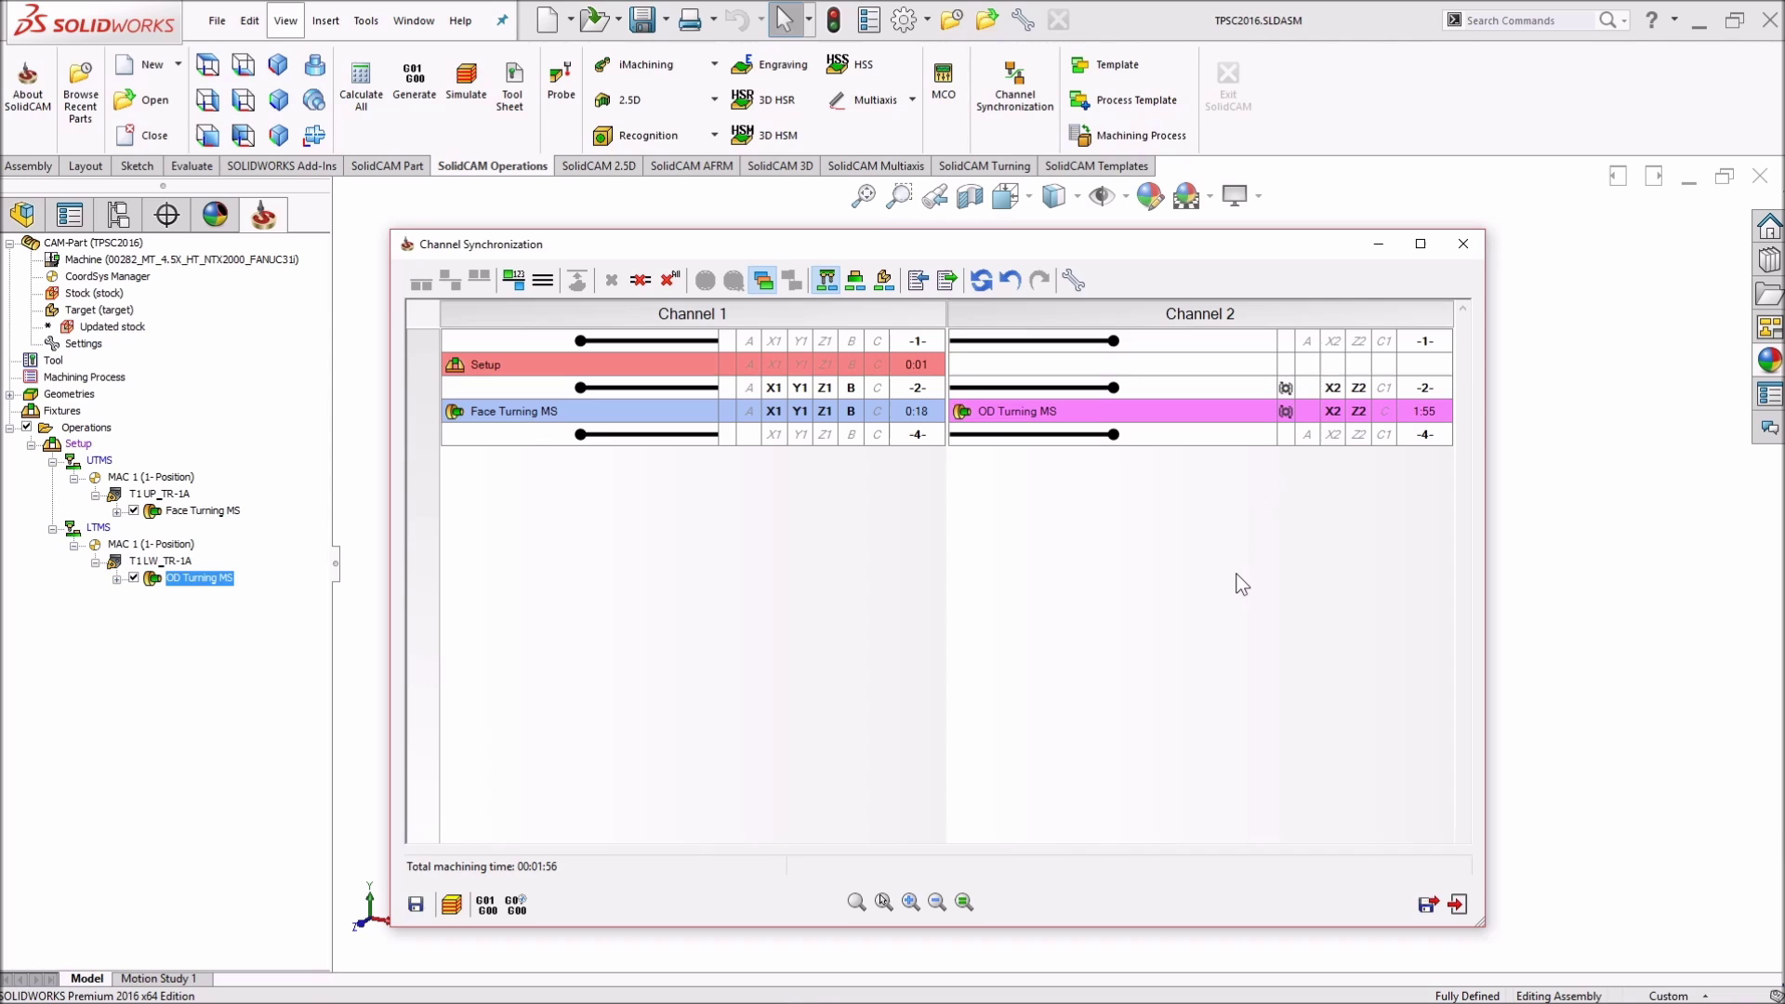